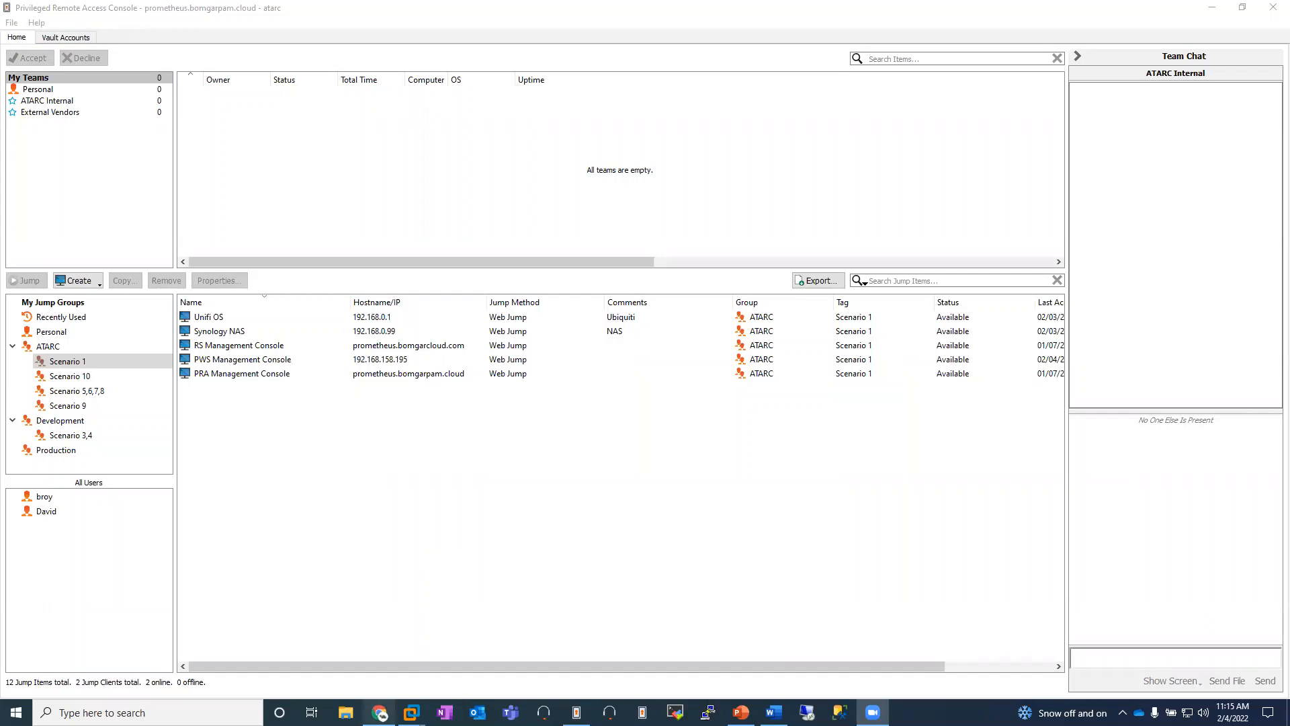
Step: Switch to Chrome to view the ATARC Vendor User Registration page, and return to the Privileged Remote Access Console
{"action": "left_click", "coordinate": [382, 687]}
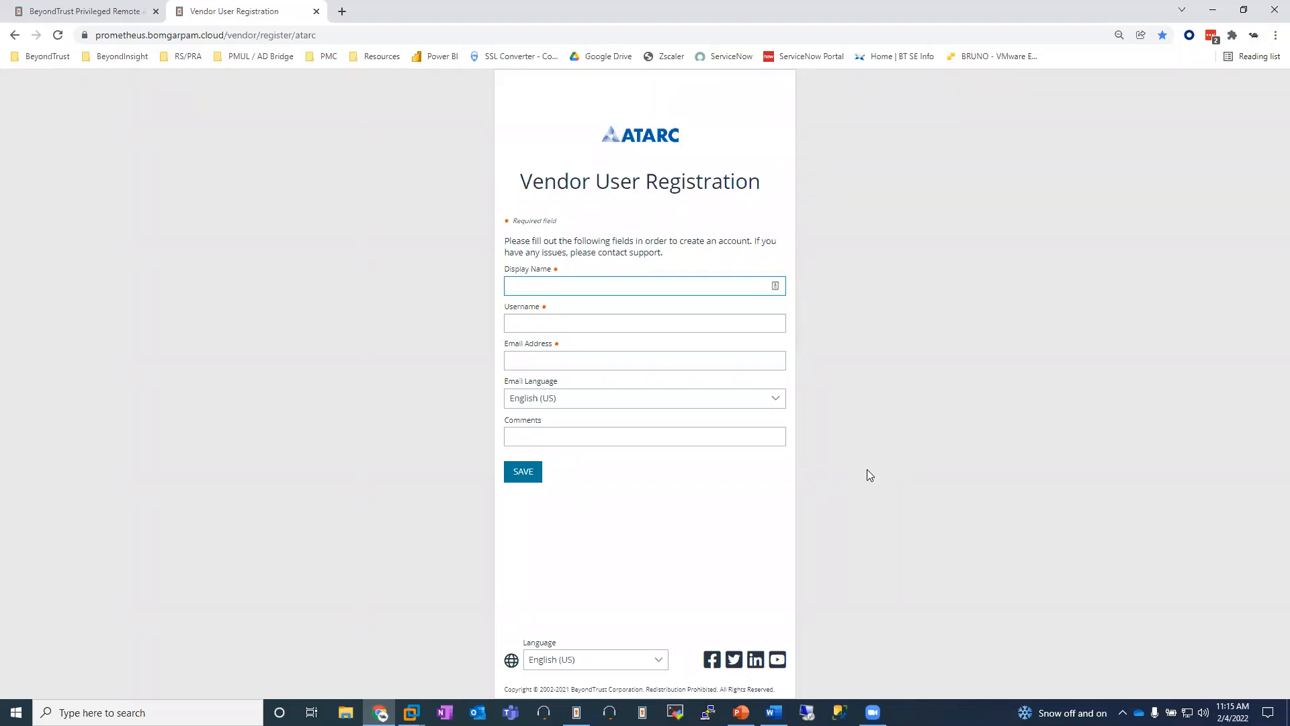
{"action": "left_click", "coordinate": [576, 712]}
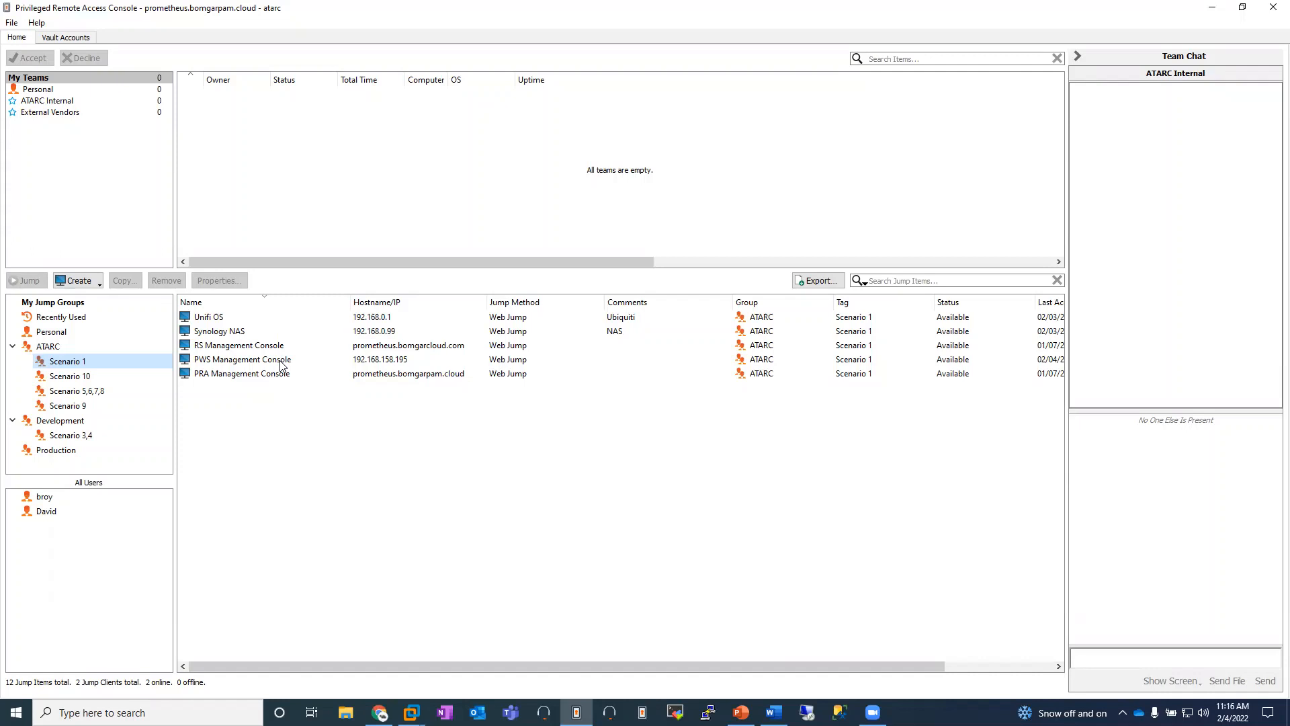
Step: Jump to the PWS Management Console with the PWS Admin (btadmin) credential from the credential store and open Password Safe
{"action": "double_click", "coordinate": [281, 360]}
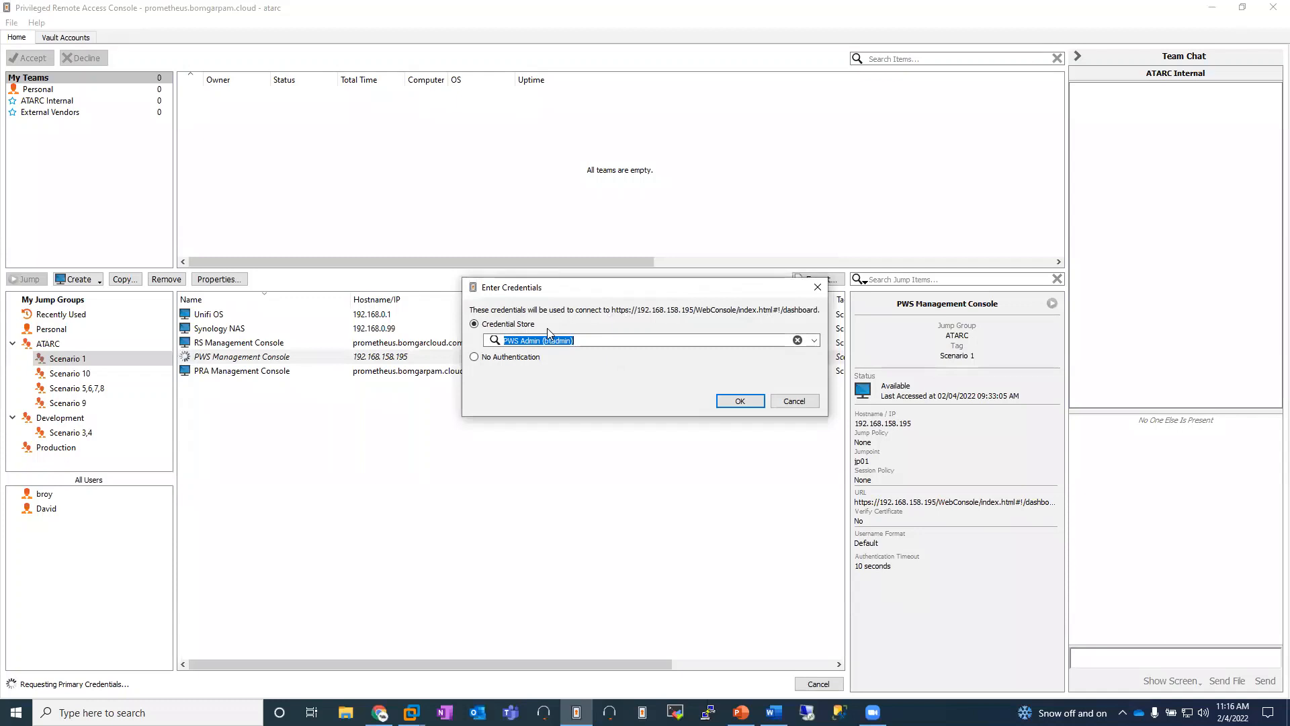
{"action": "left_click", "coordinate": [513, 358]}
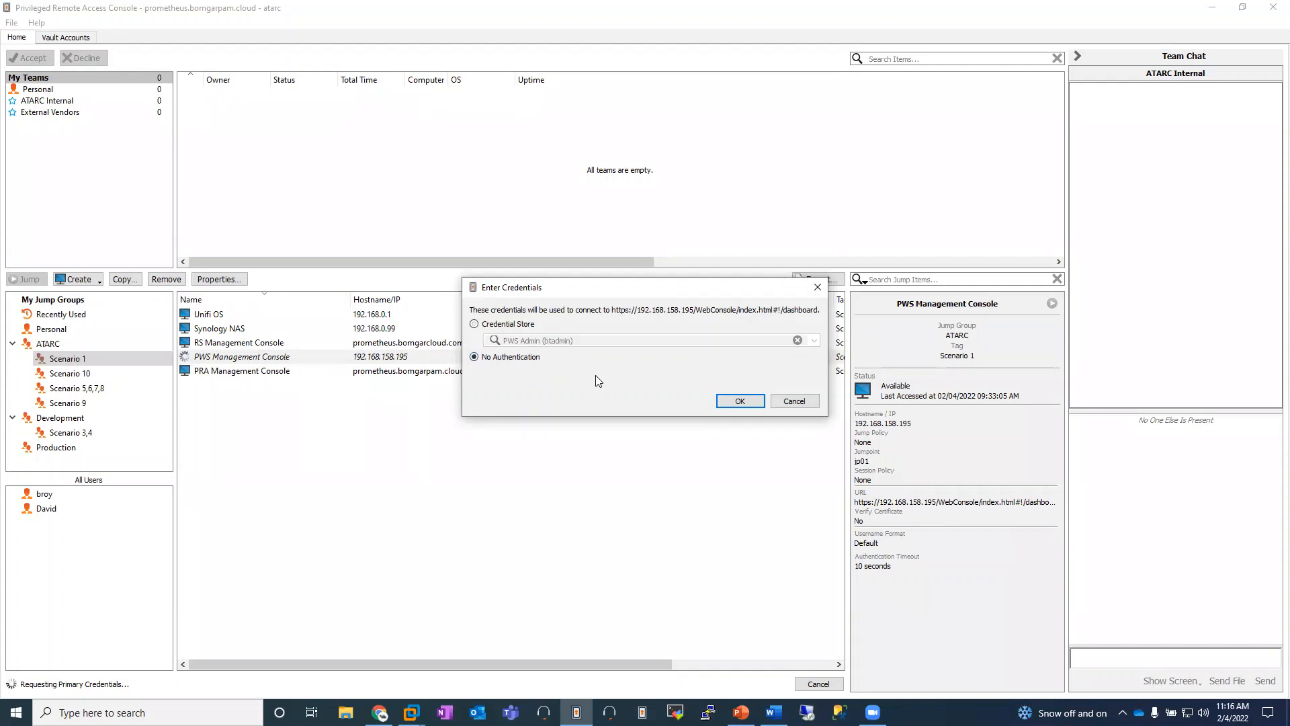
{"action": "left_click", "coordinate": [493, 324]}
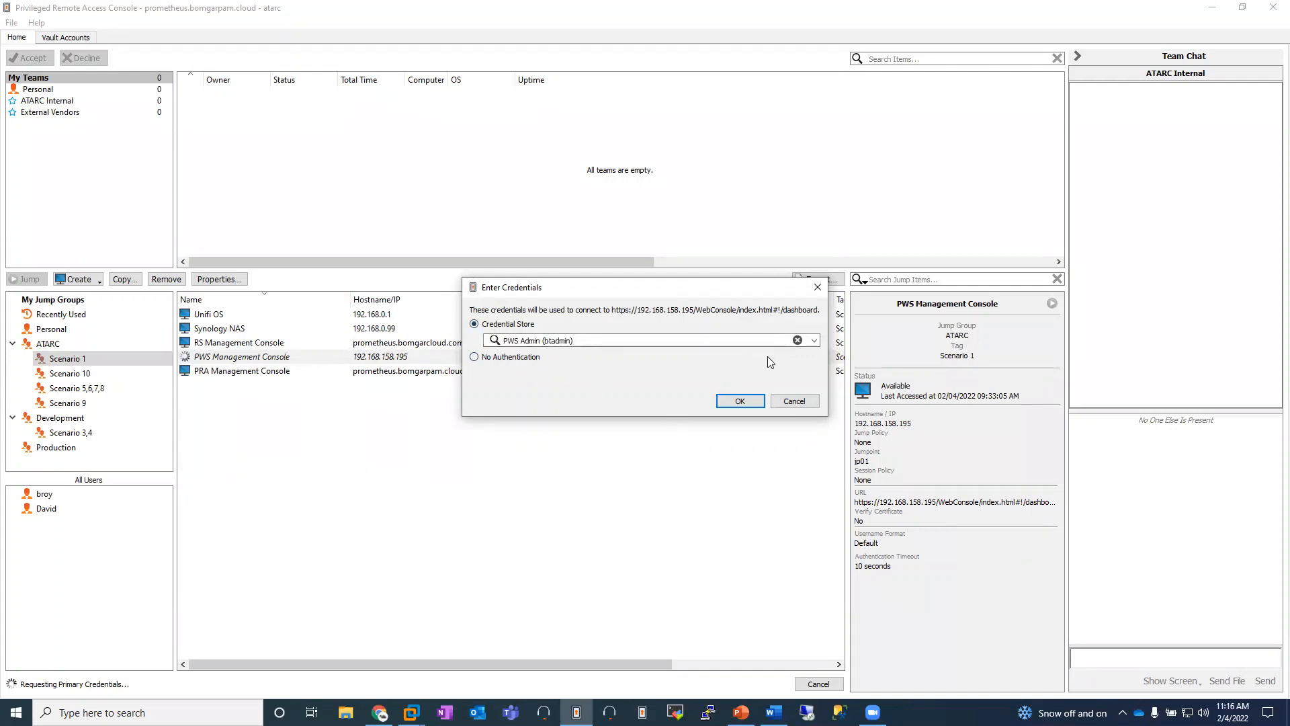
{"action": "left_click", "coordinate": [814, 340]}
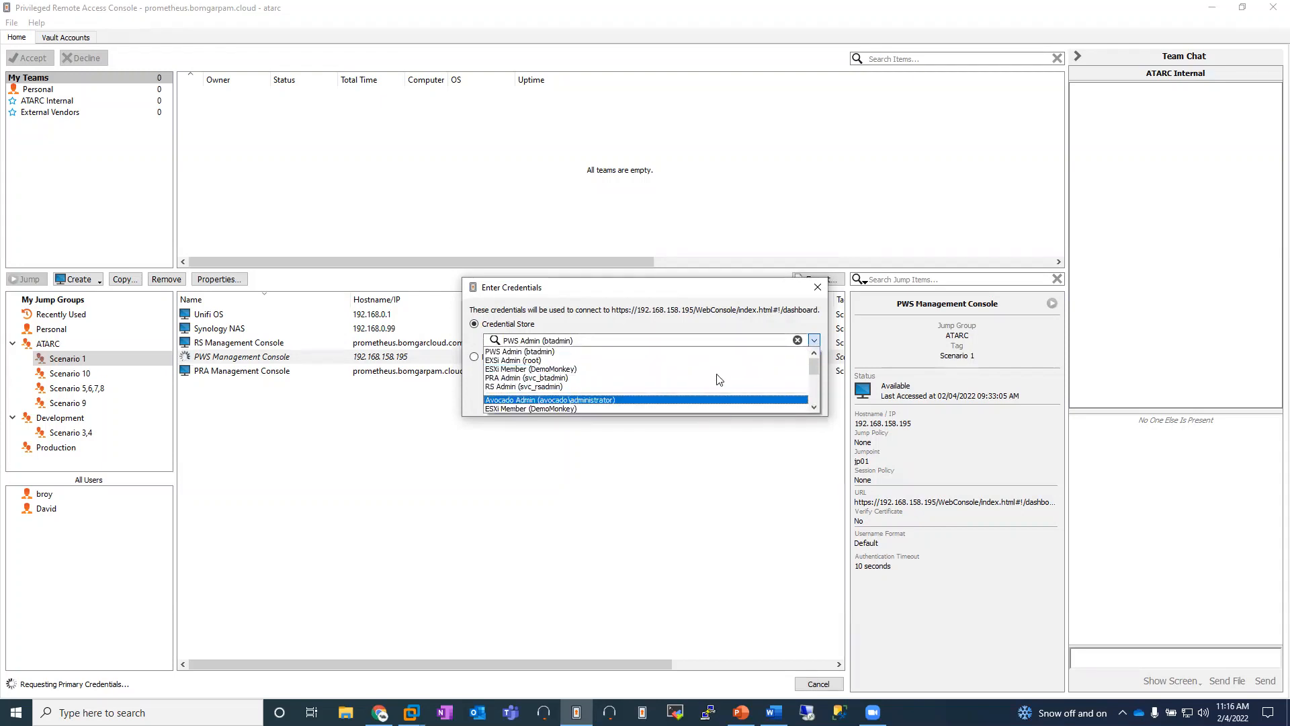
{"action": "left_click", "coordinate": [714, 351]}
{"action": "left_click", "coordinate": [734, 402]}
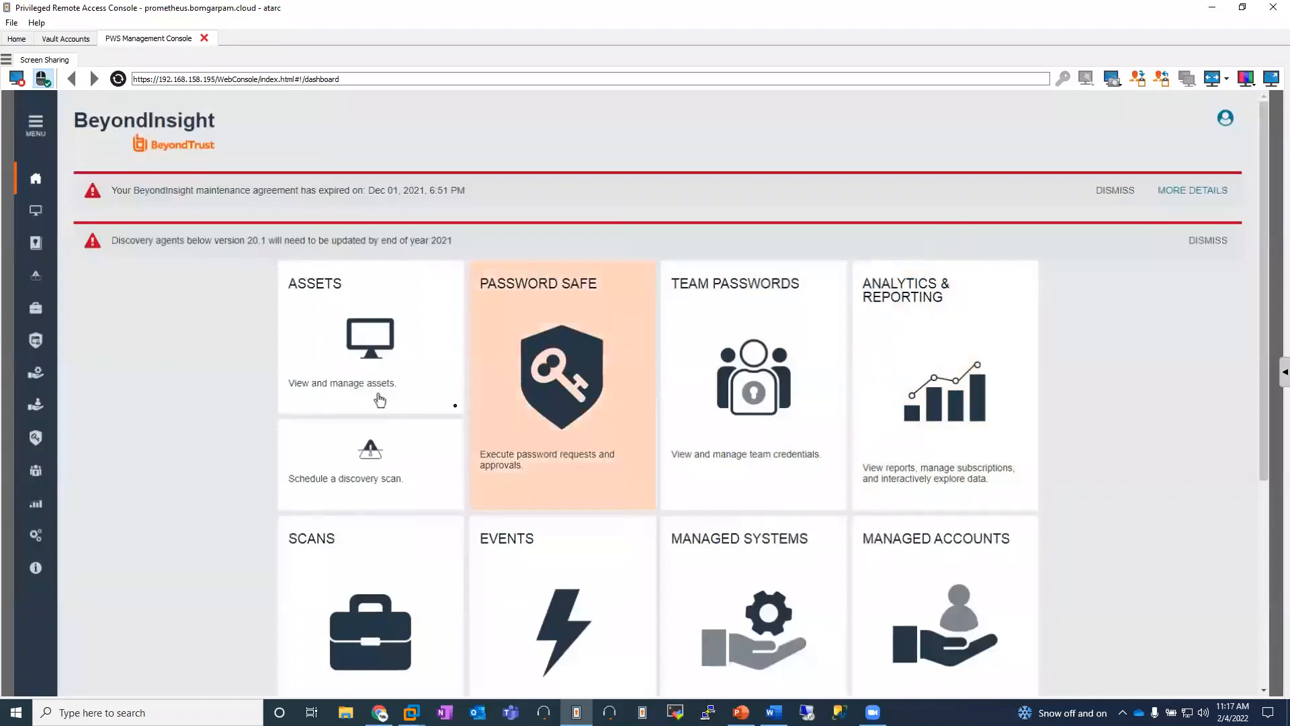
{"action": "left_click", "coordinate": [557, 444]}
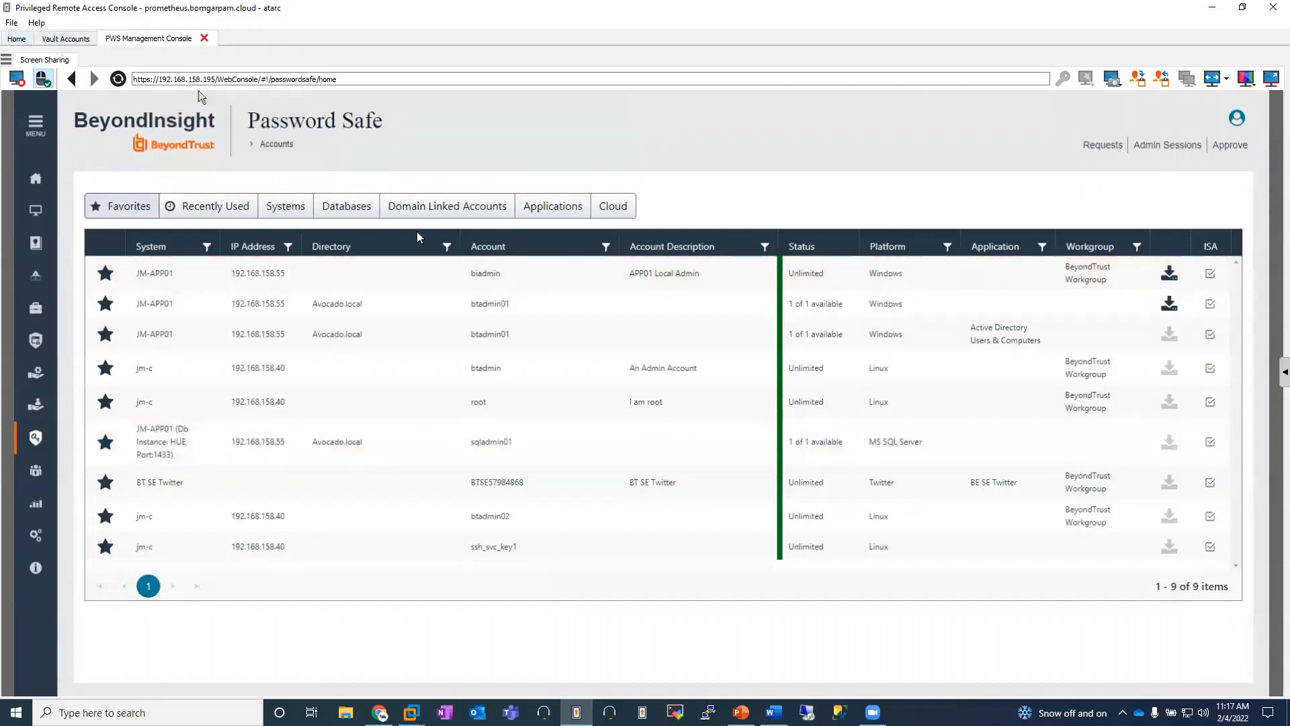
Step: Start a session on the CentOS Jump Client from Scenario 3,4 in the Development jump group
{"action": "left_click", "coordinate": [17, 39]}
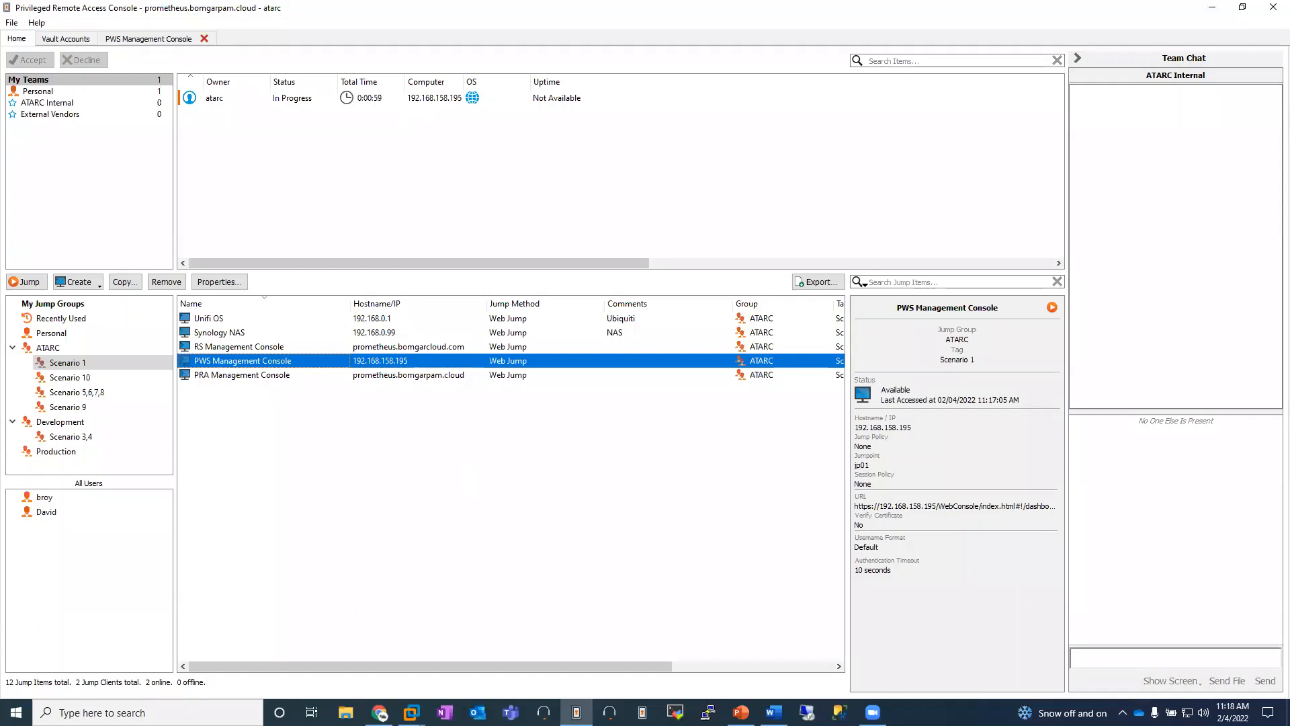
{"action": "left_click", "coordinate": [71, 436]}
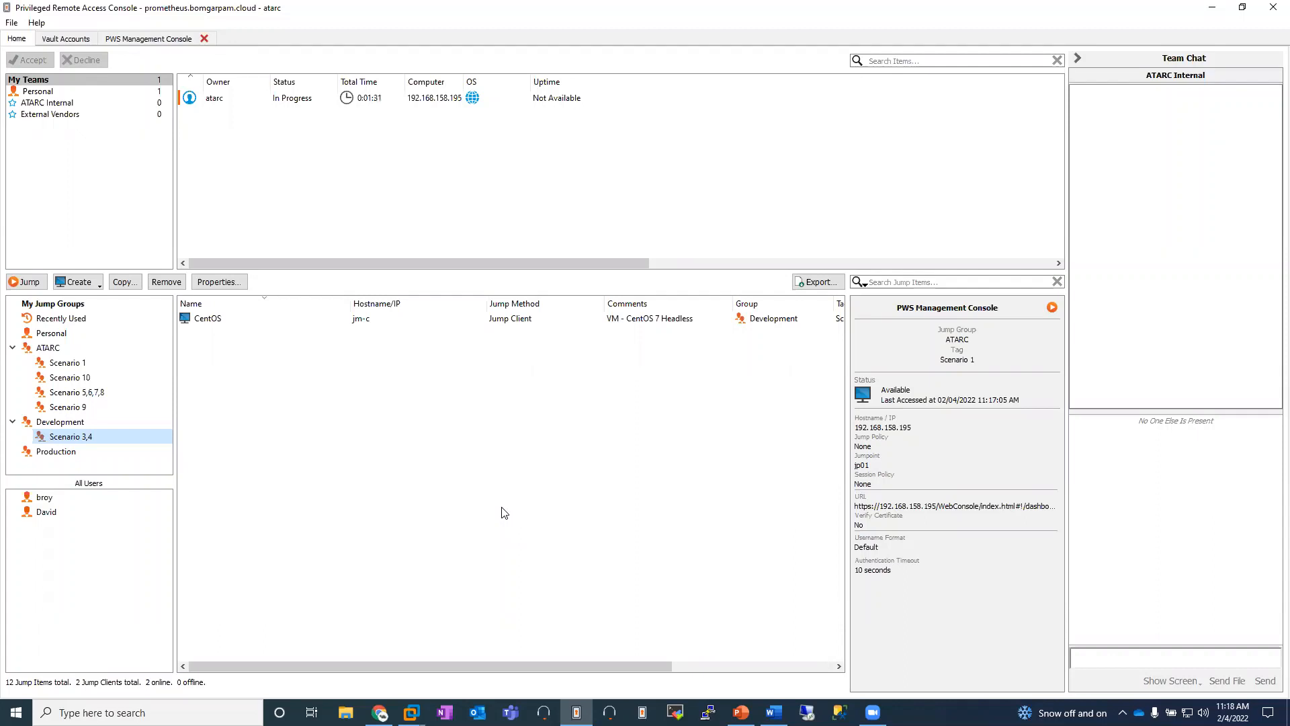
{"action": "left_click", "coordinate": [237, 325]}
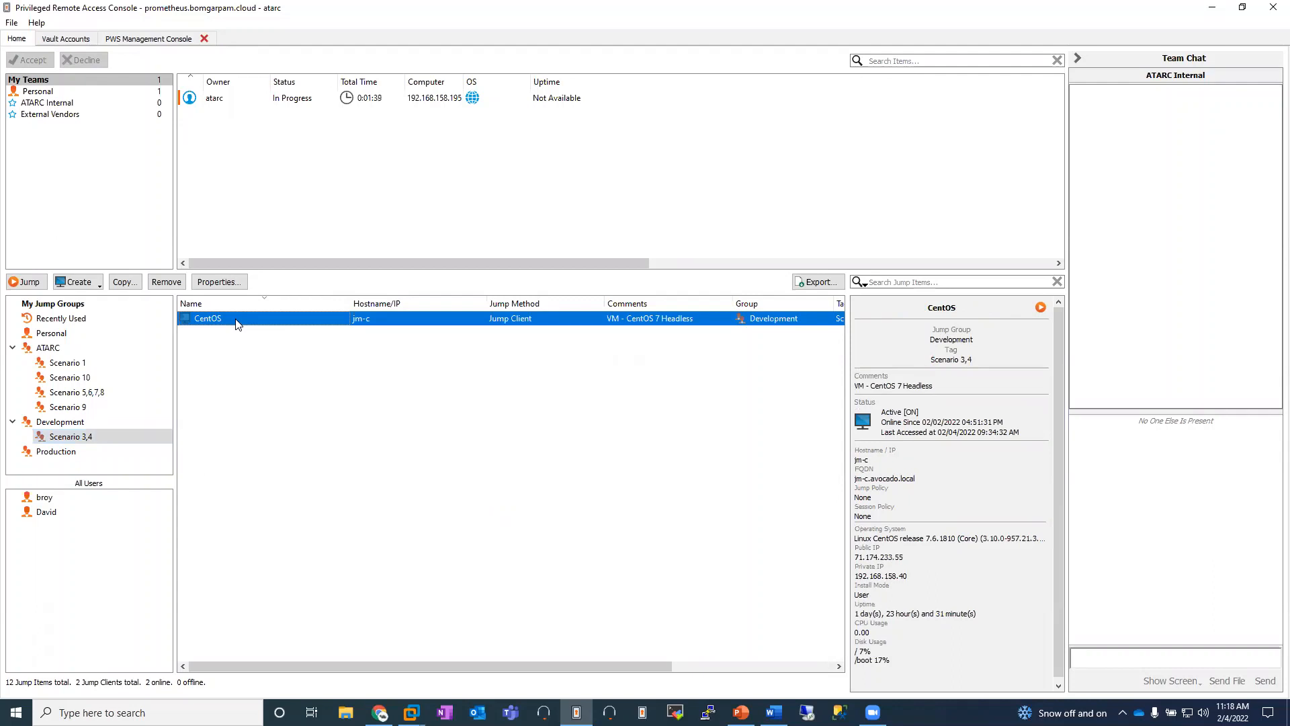
{"action": "double_click", "coordinate": [237, 320]}
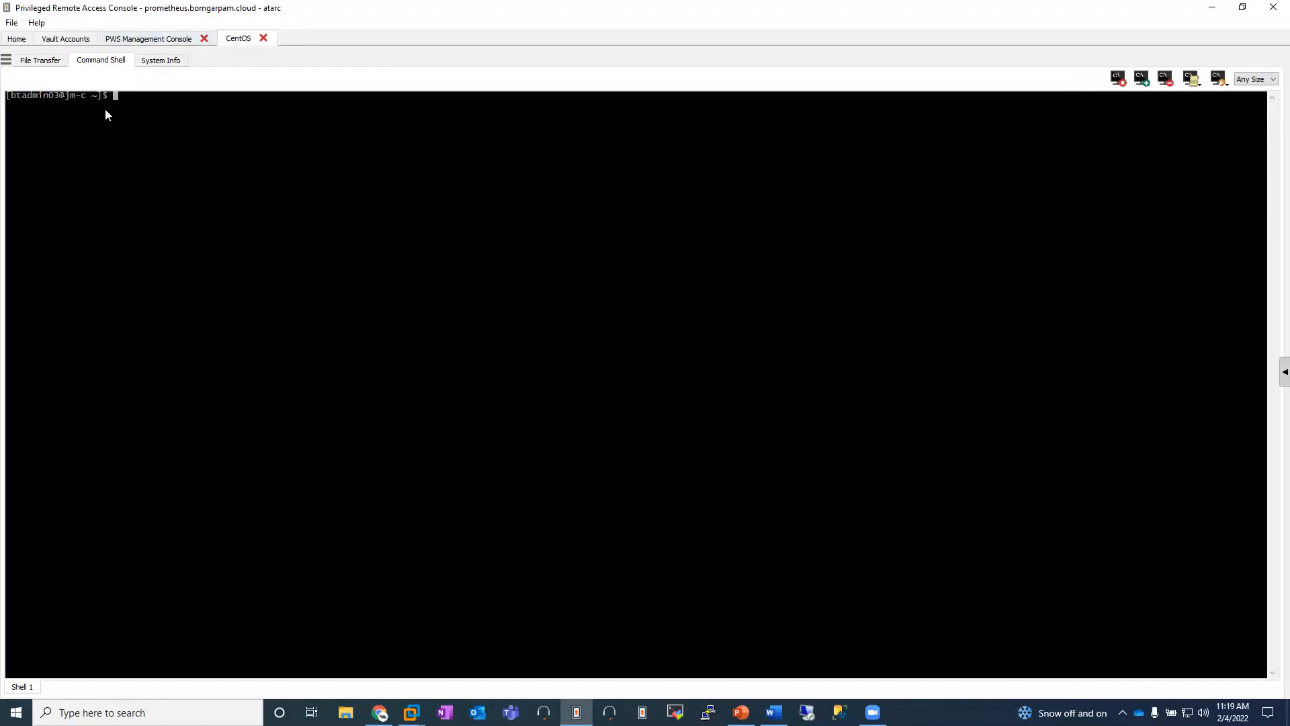
Step: Run the Linux Overview canned script in the CentOS command shell
{"action": "left_click", "coordinate": [1189, 80]}
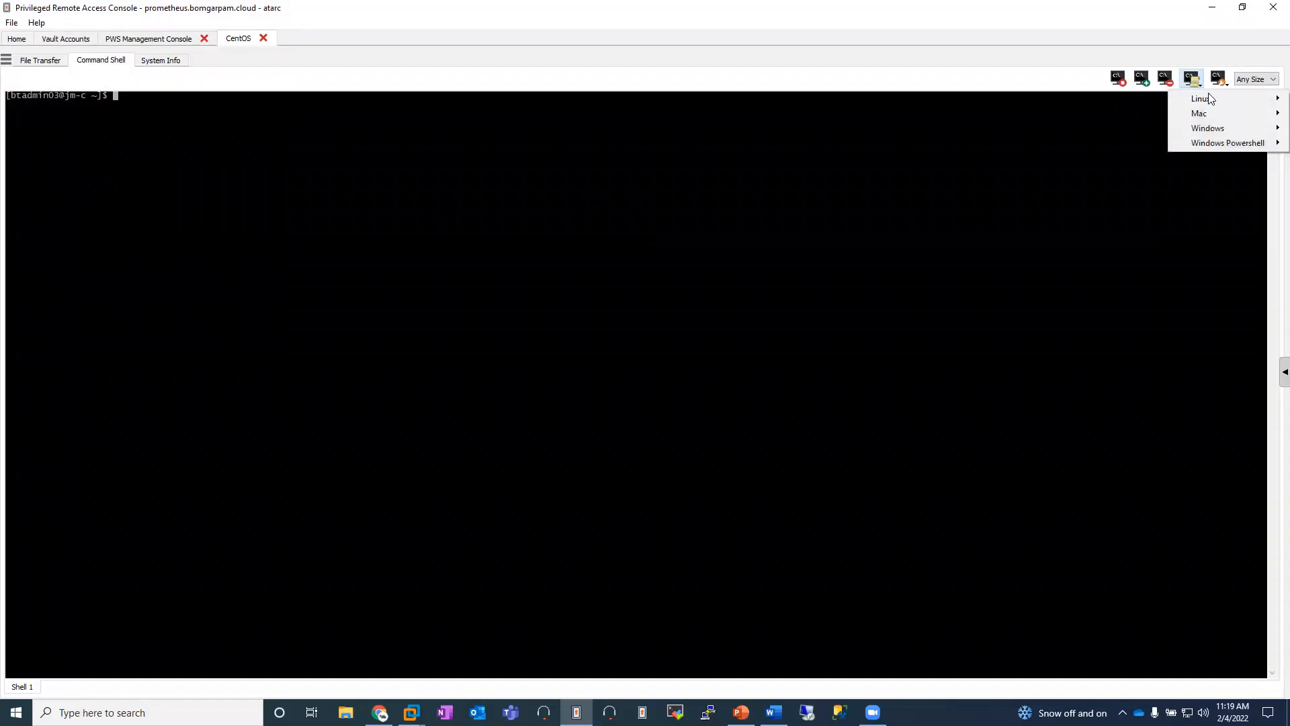
{"action": "mouse_move", "coordinate": [1213, 98]}
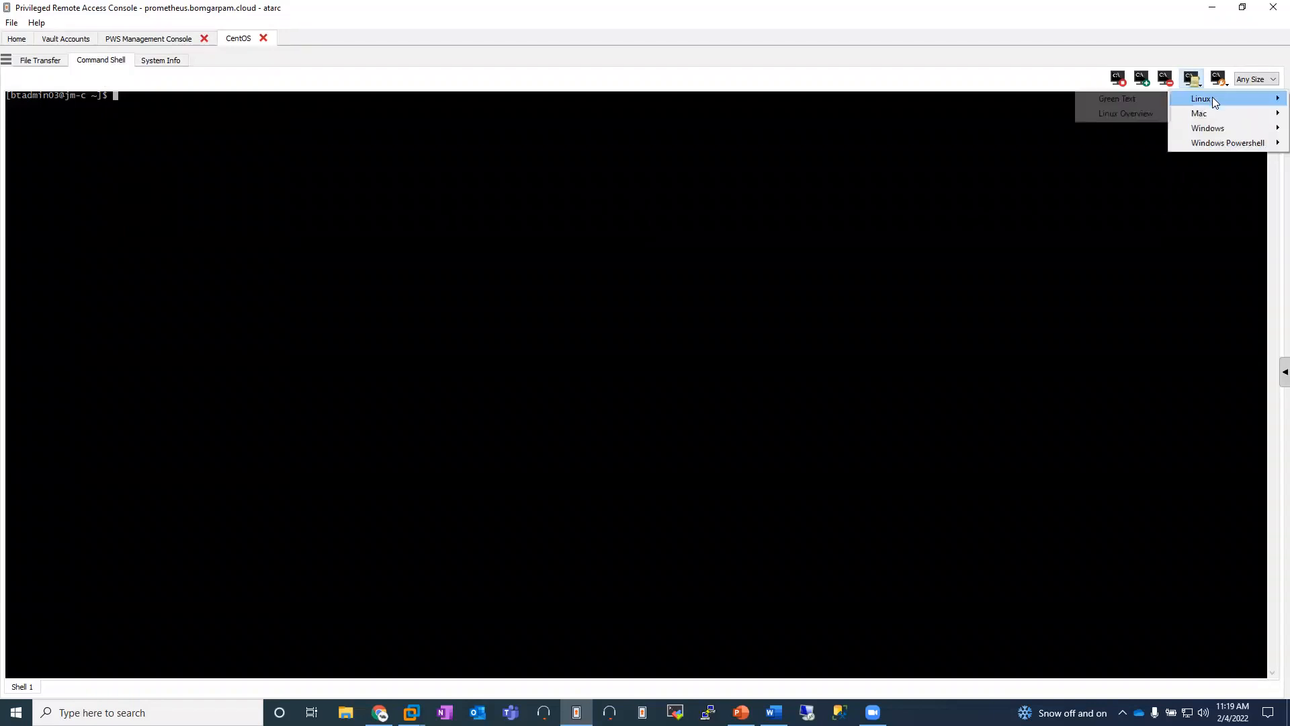
{"action": "left_click", "coordinate": [1126, 113]}
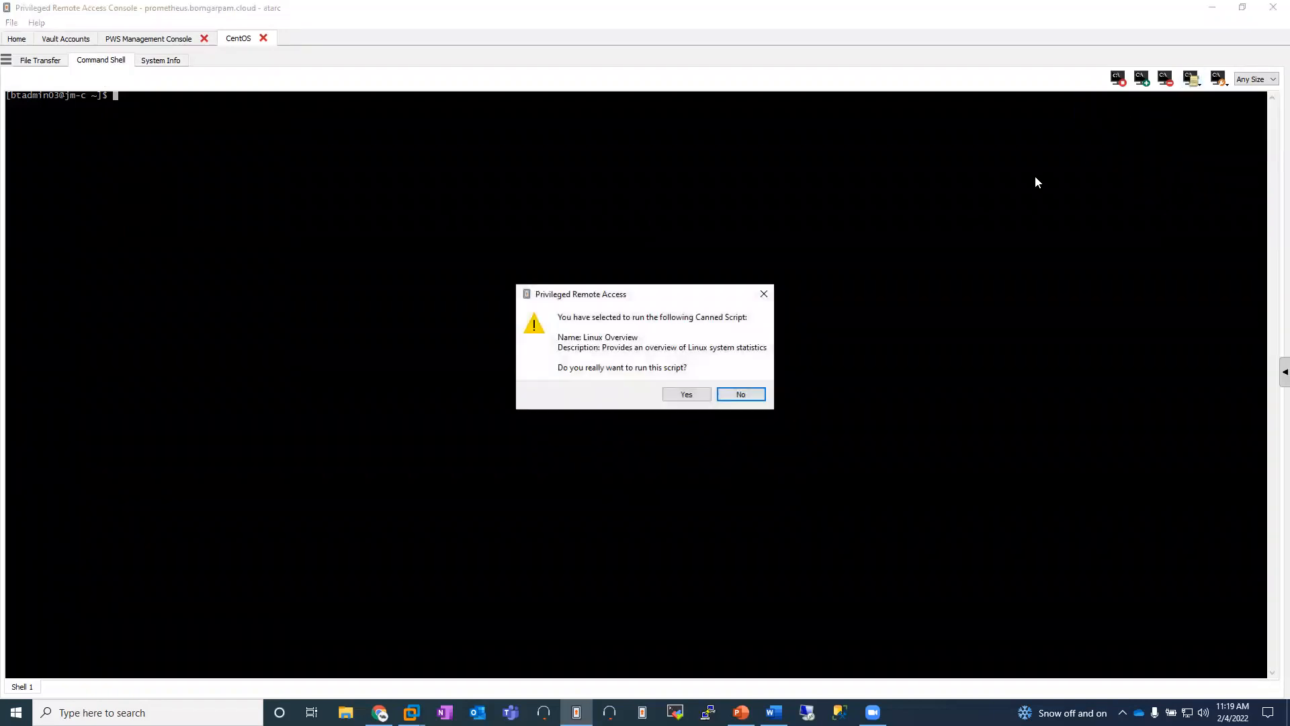
{"action": "left_click", "coordinate": [686, 396]}
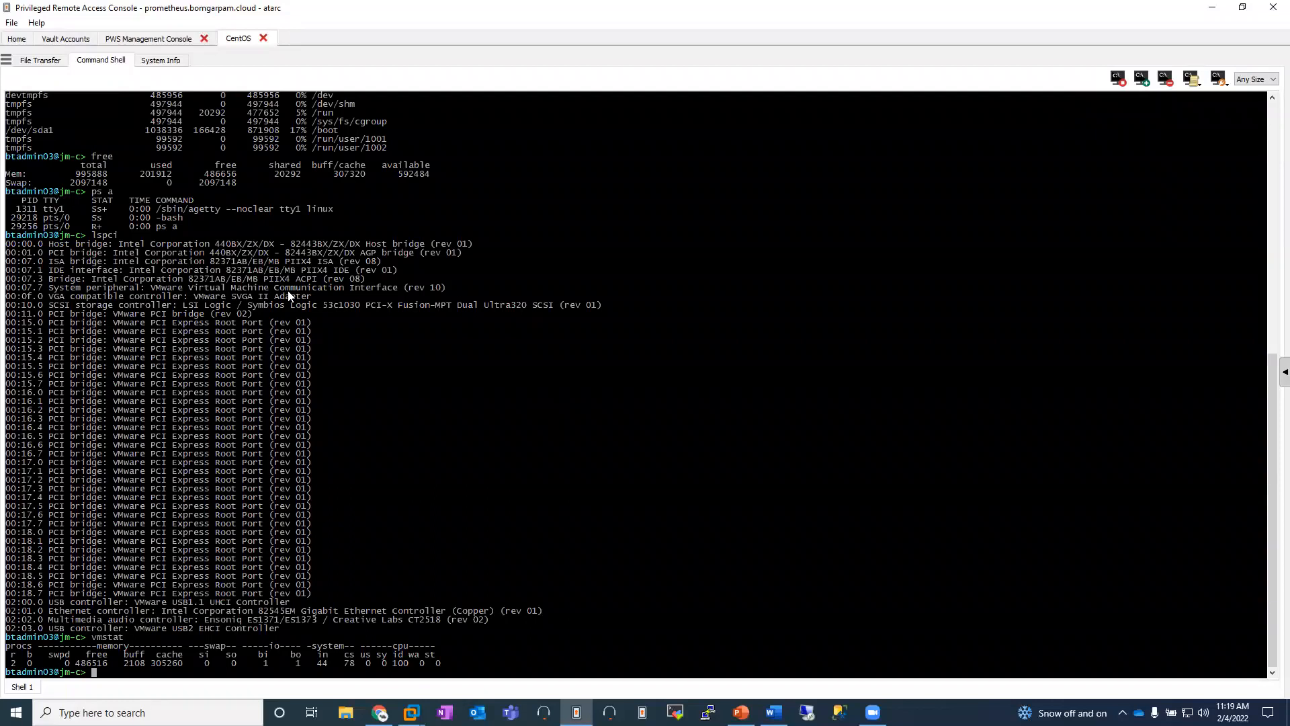
Step: Move the CentOS Jump Client to the Production jump group and show the items in Production's Scenario 3,4
{"action": "left_click", "coordinate": [18, 39]}
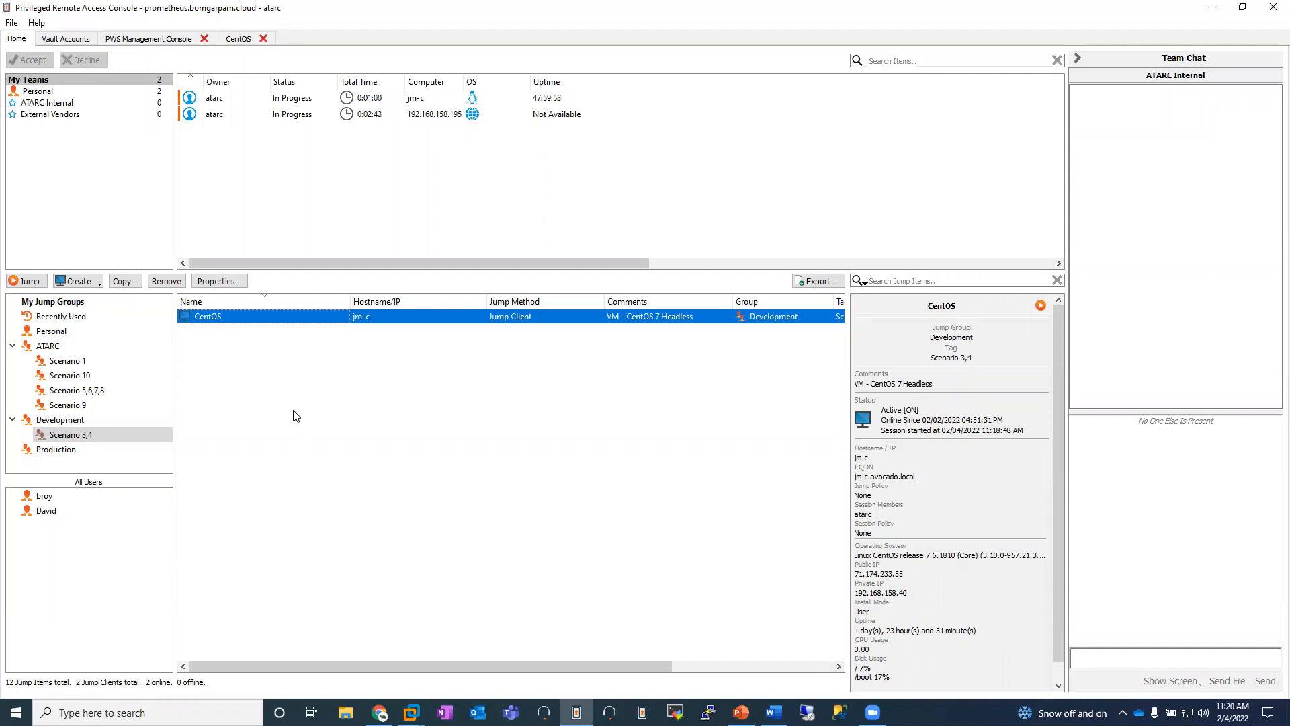
{"action": "right_click", "coordinate": [261, 319]}
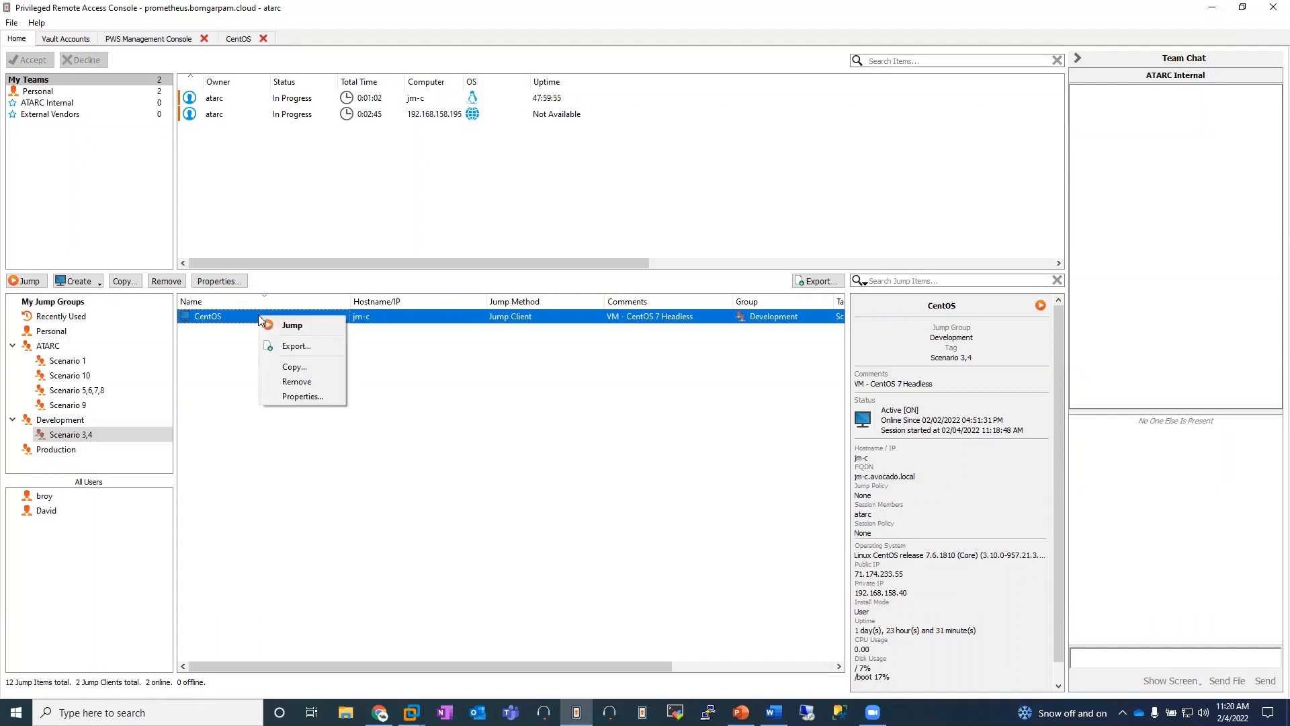
{"action": "left_click", "coordinate": [302, 396]}
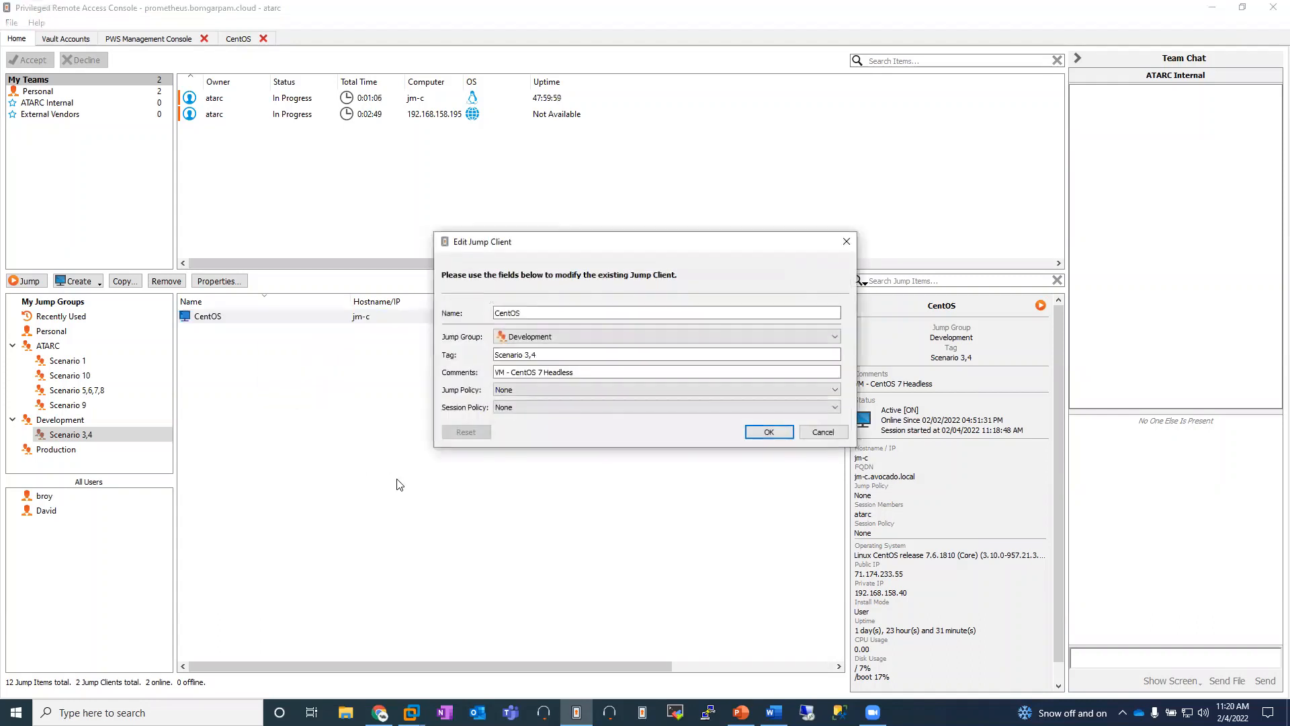
{"action": "left_click", "coordinate": [733, 338]}
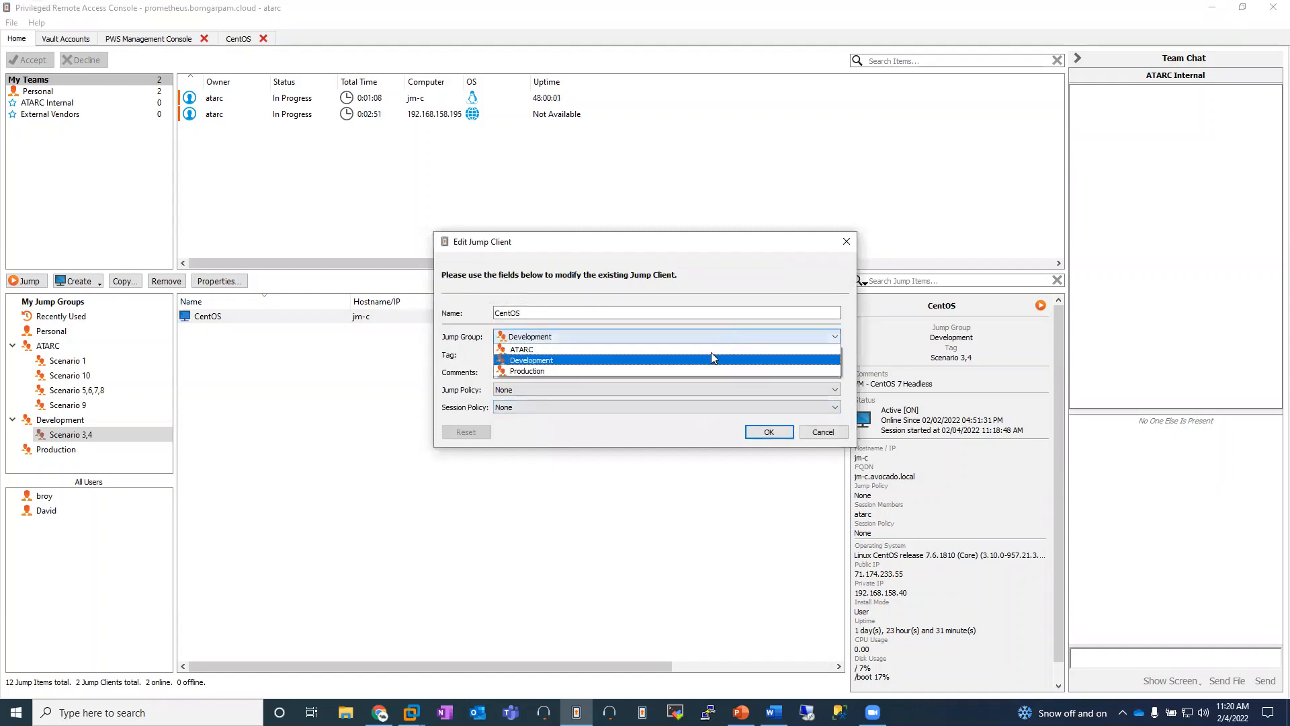
{"action": "left_click", "coordinate": [605, 374]}
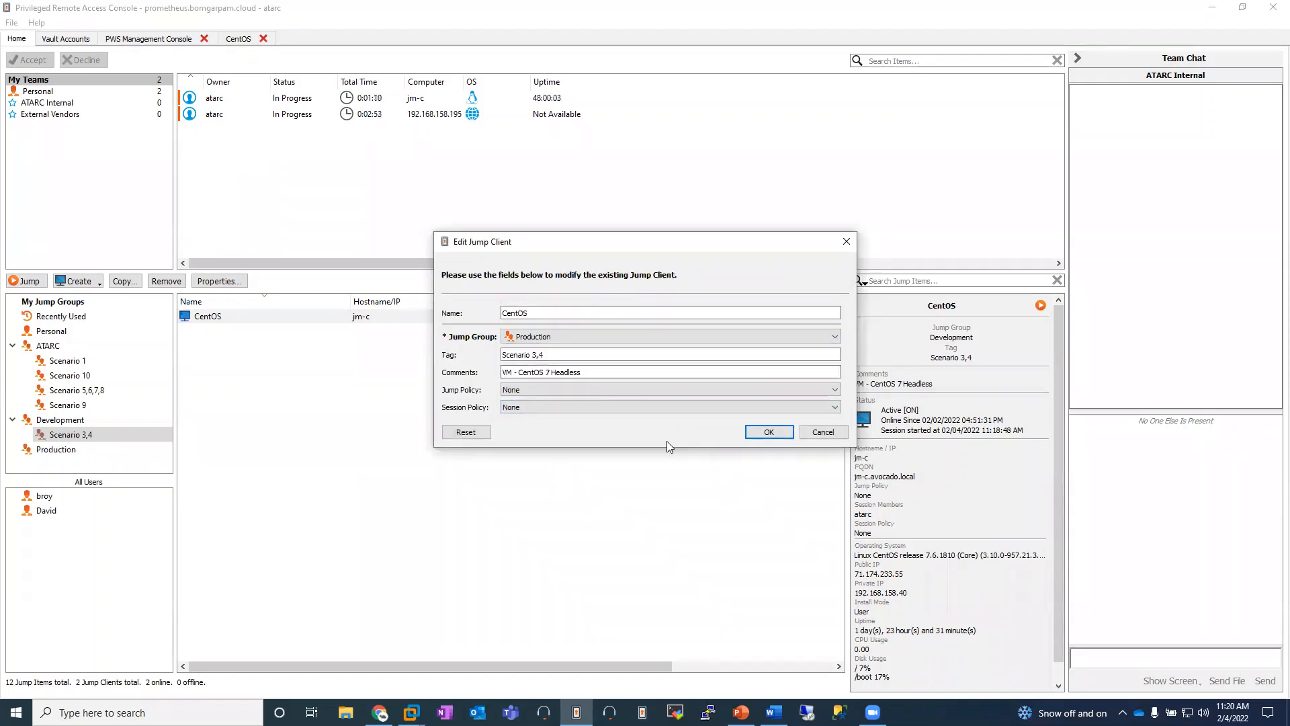
{"action": "left_click", "coordinate": [765, 433]}
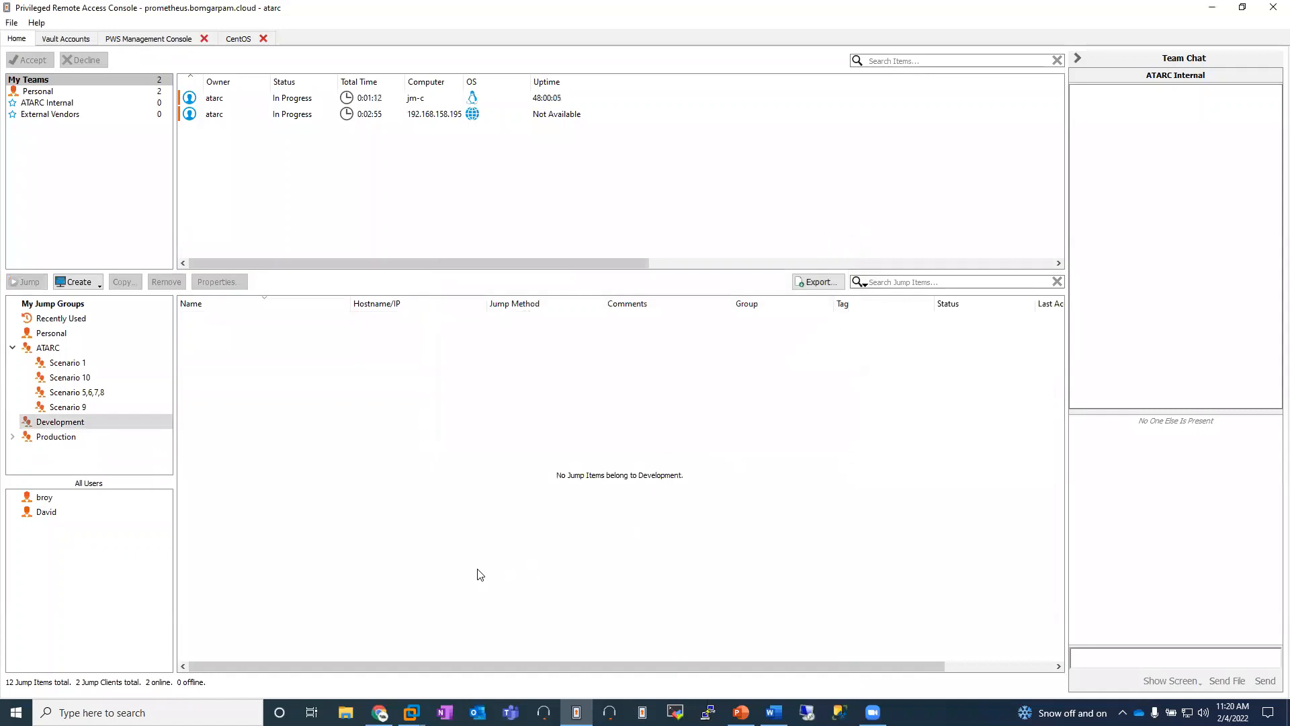
{"action": "left_click", "coordinate": [13, 437]}
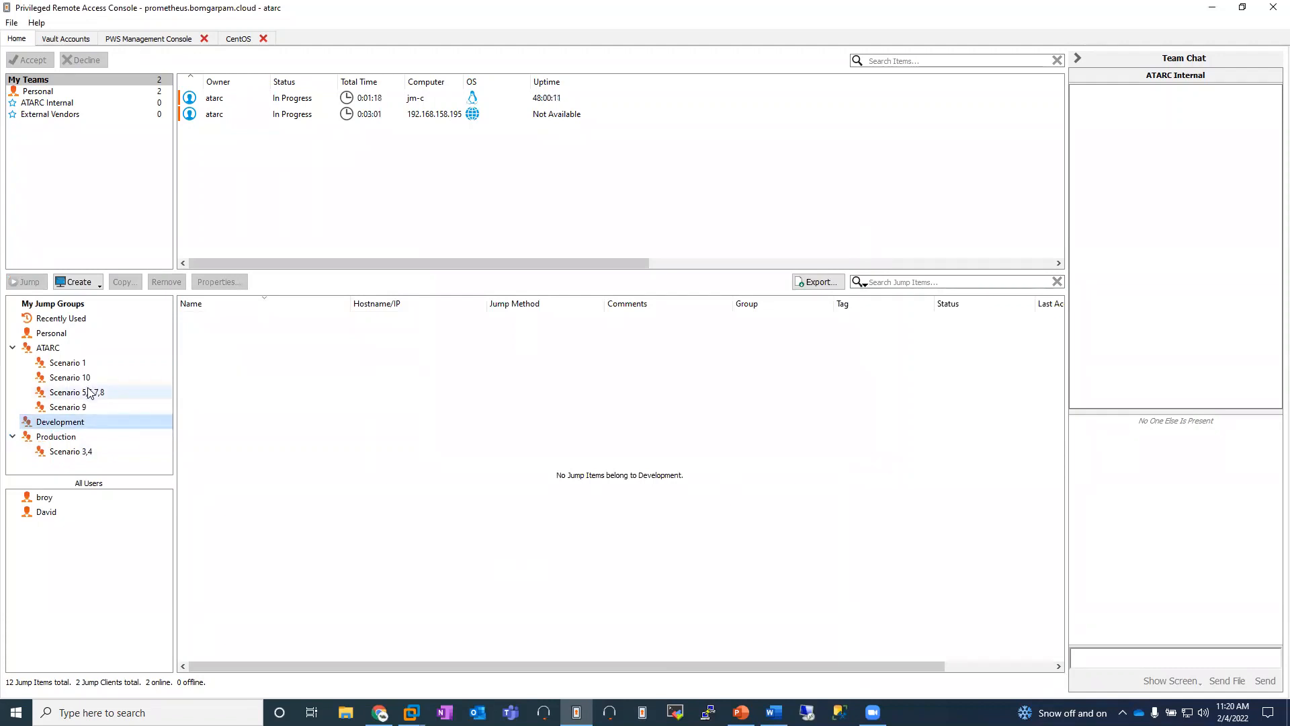
{"action": "left_click", "coordinate": [86, 452]}
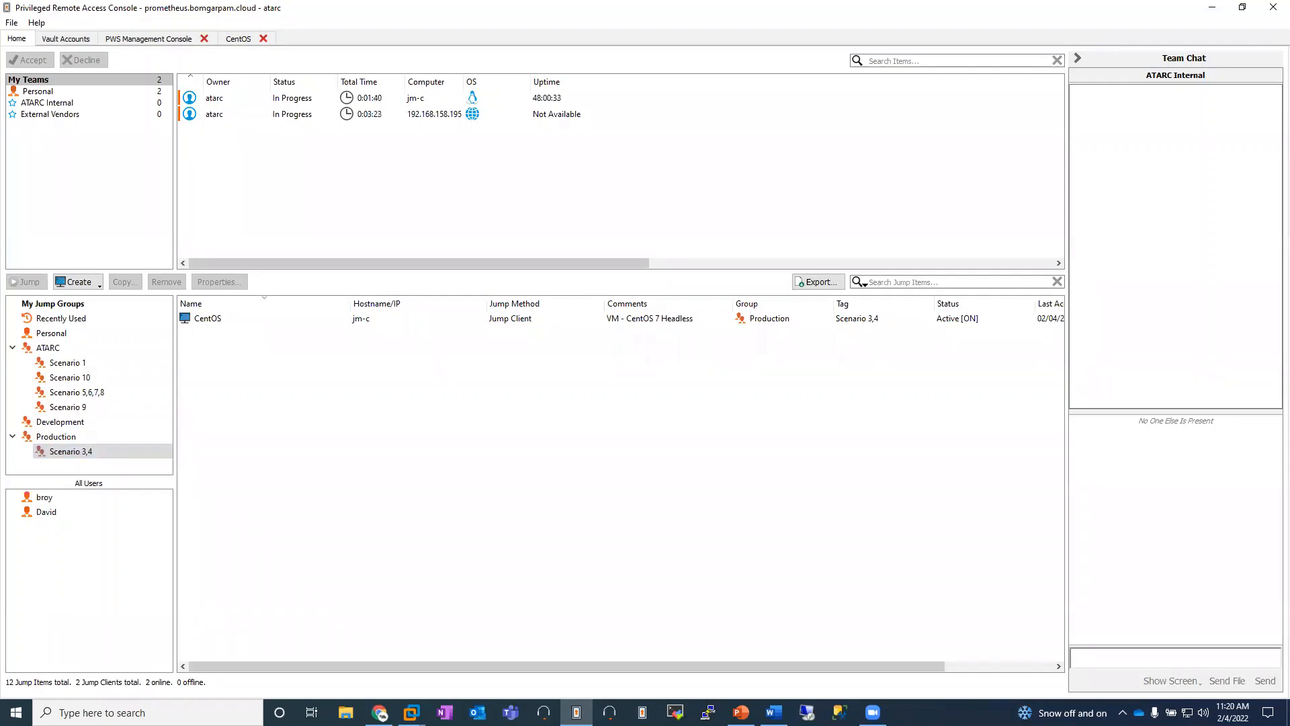
Step: Start the ESXi (BRUNO) web jump from ATARC's Scenario 5,6,7,8 with the stored ESXi Admin (root) credential
{"action": "key", "text": "alt+Tab"}
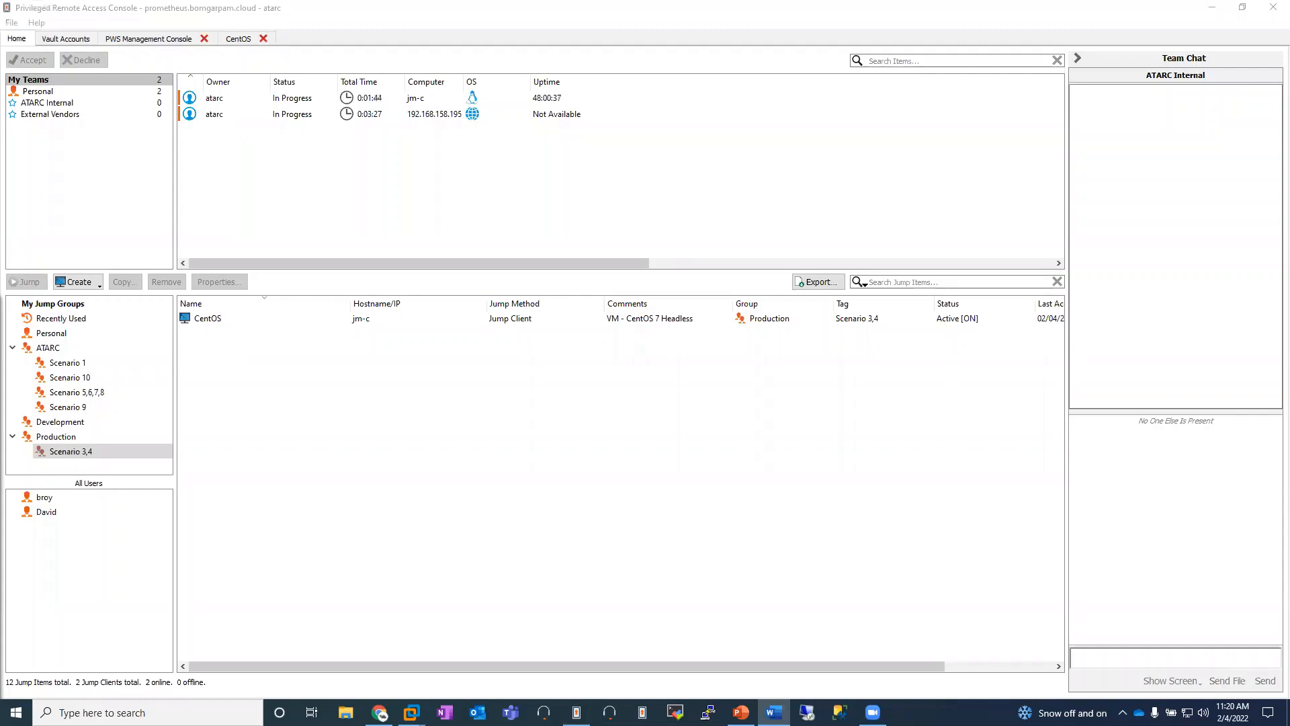
{"action": "left_click", "coordinate": [77, 392]}
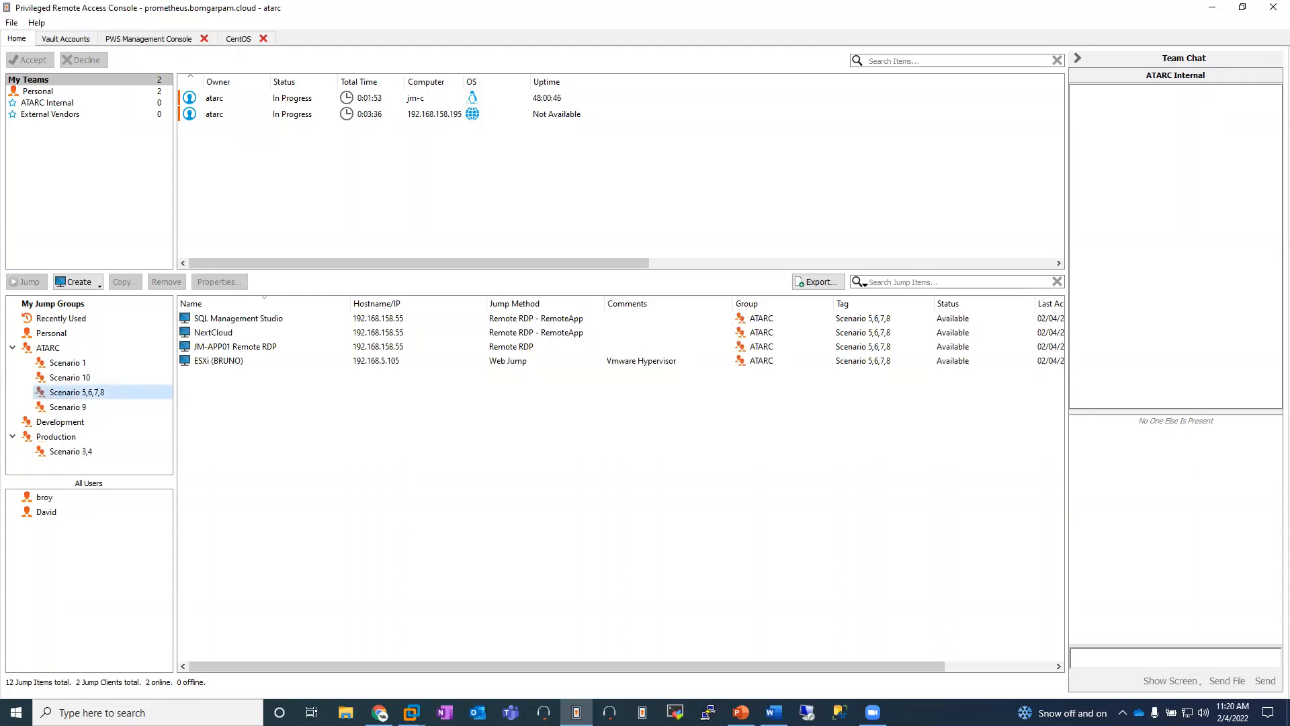
{"action": "key", "text": "alt+Tab"}
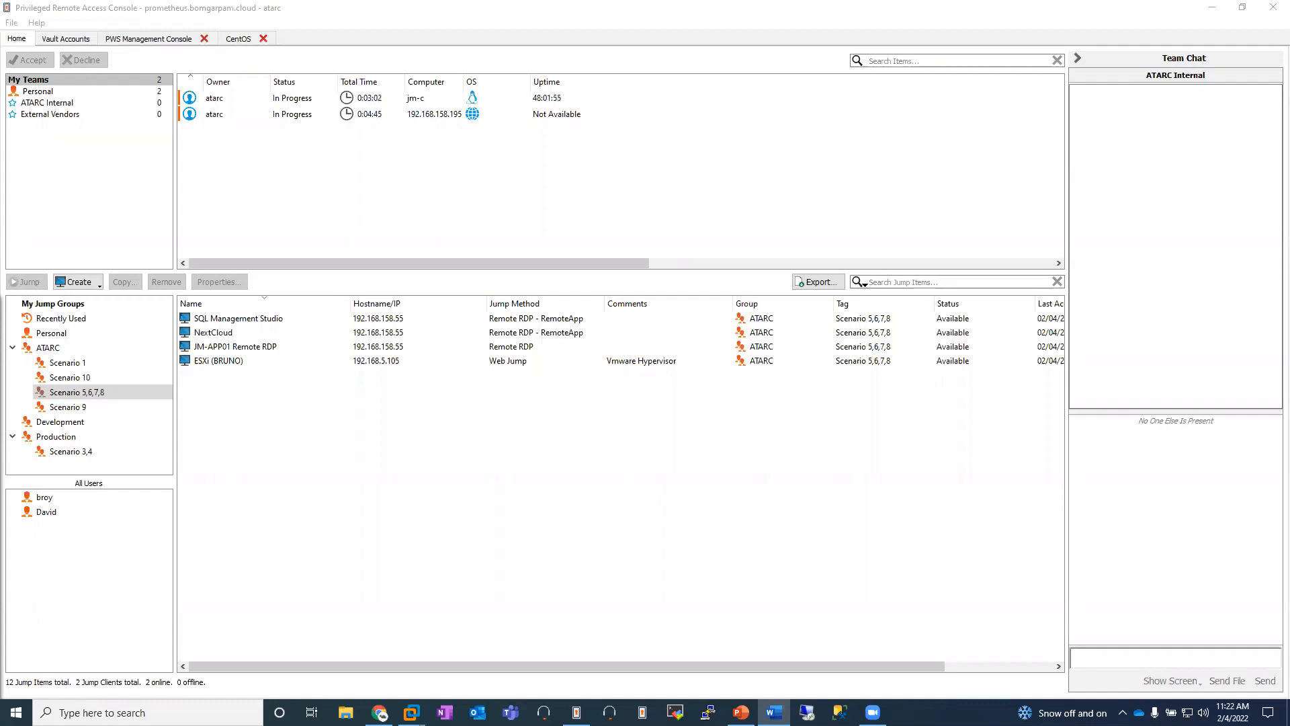
{"action": "left_click", "coordinate": [250, 362]}
{"action": "double_click", "coordinate": [250, 361]}
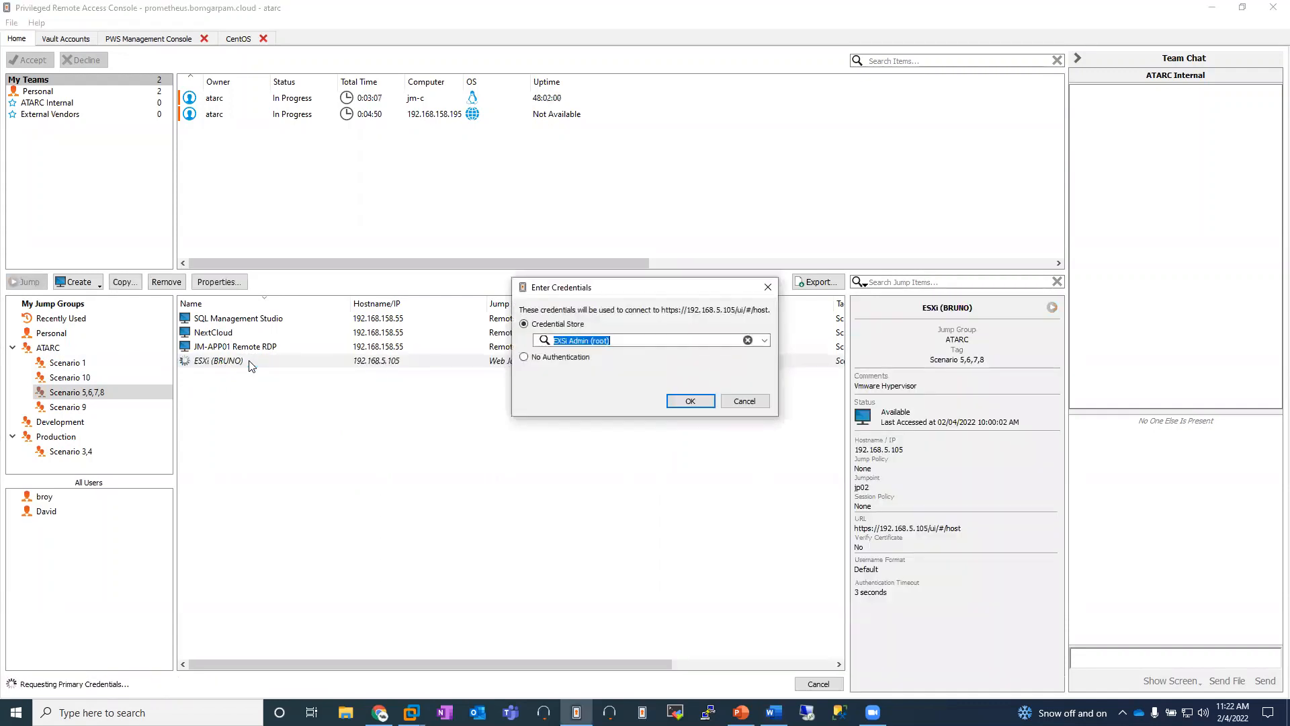
{"action": "left_click", "coordinate": [692, 399]}
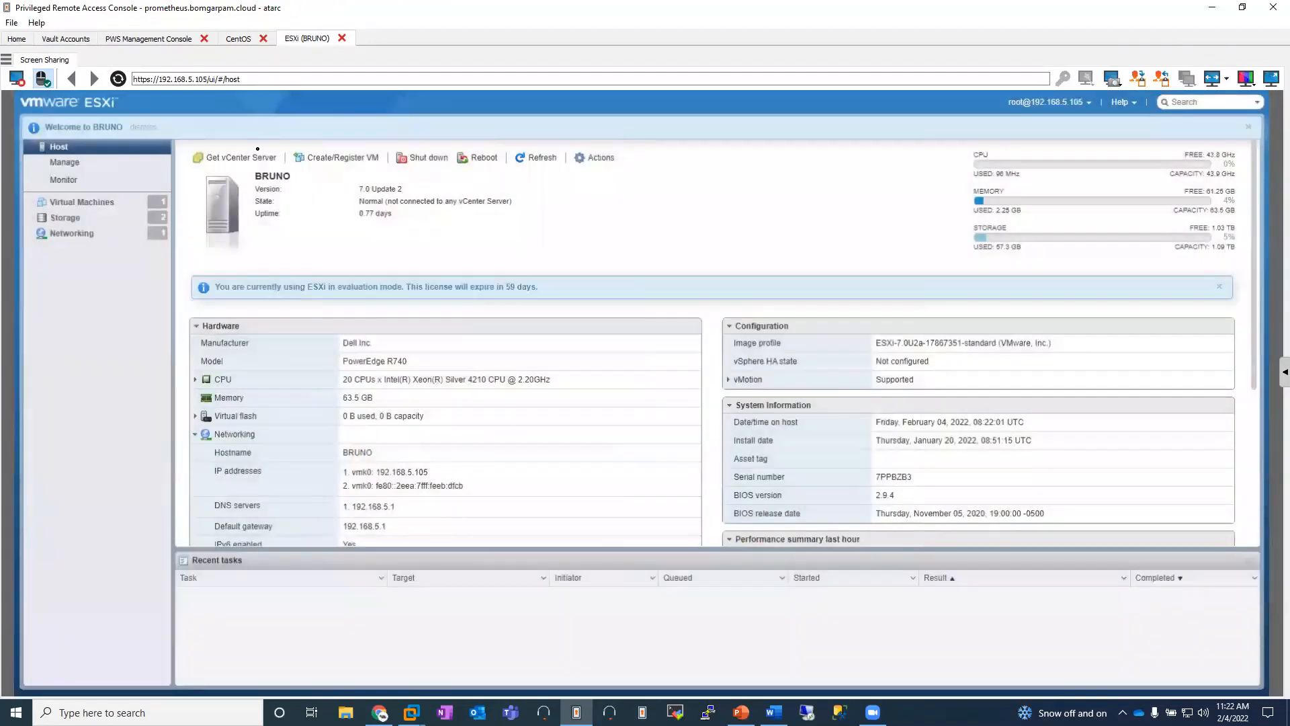
Step: Launch the NextCloud RemoteApp through the remote desktop client with the stored Avocado Admin credential, and shift its account connection window down
{"action": "left_click", "coordinate": [17, 39]}
{"action": "left_click", "coordinate": [227, 334]}
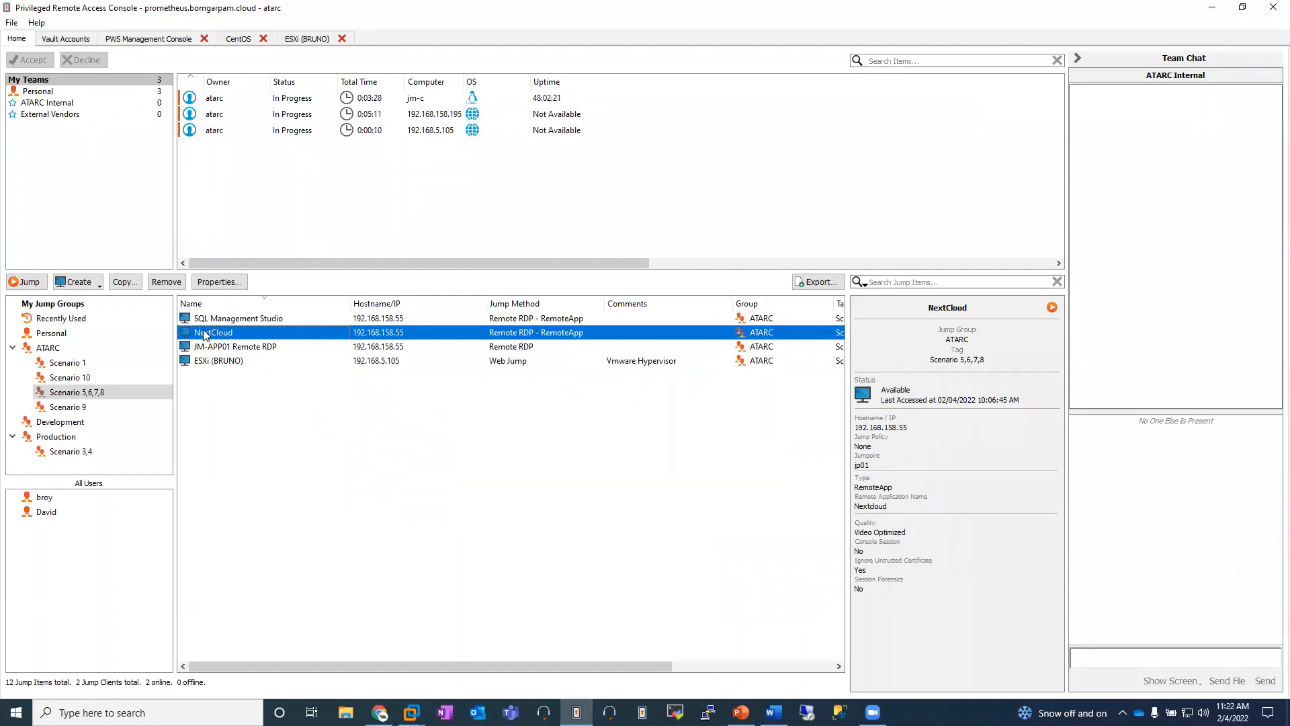
{"action": "double_click", "coordinate": [558, 338]}
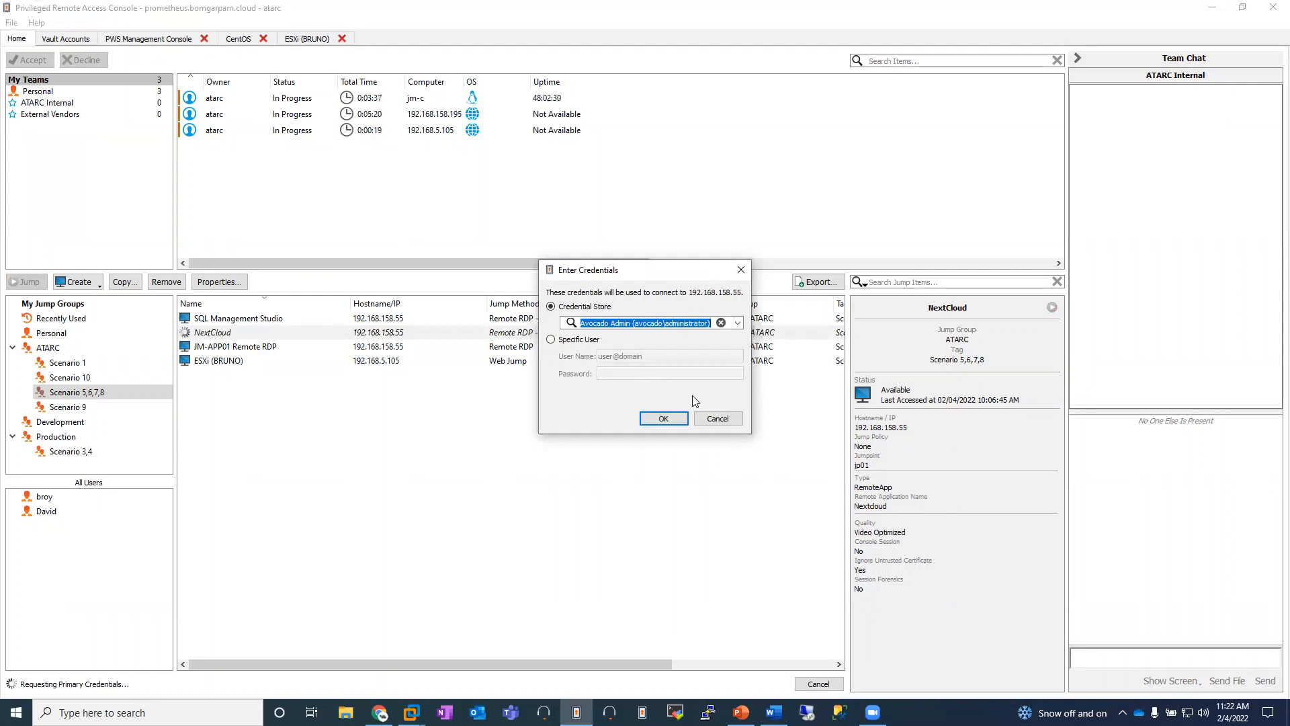
{"action": "left_click", "coordinate": [663, 418]}
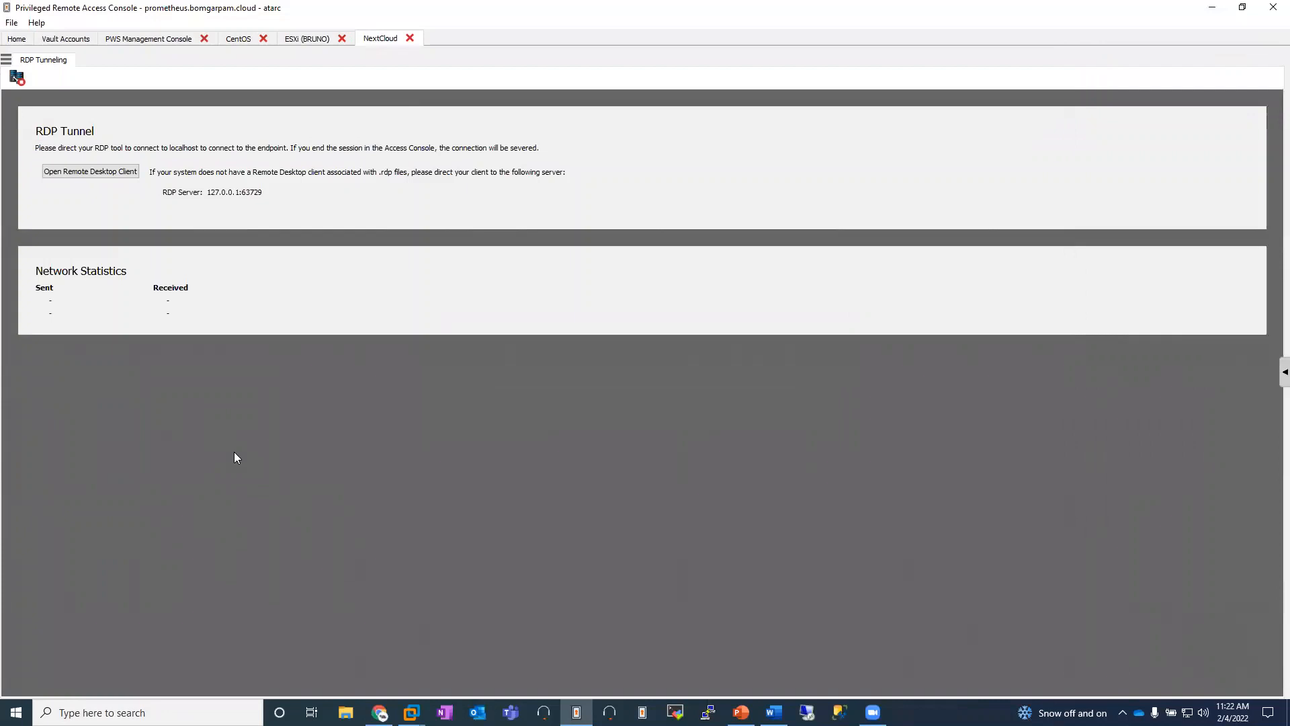
{"action": "left_click", "coordinate": [51, 175]}
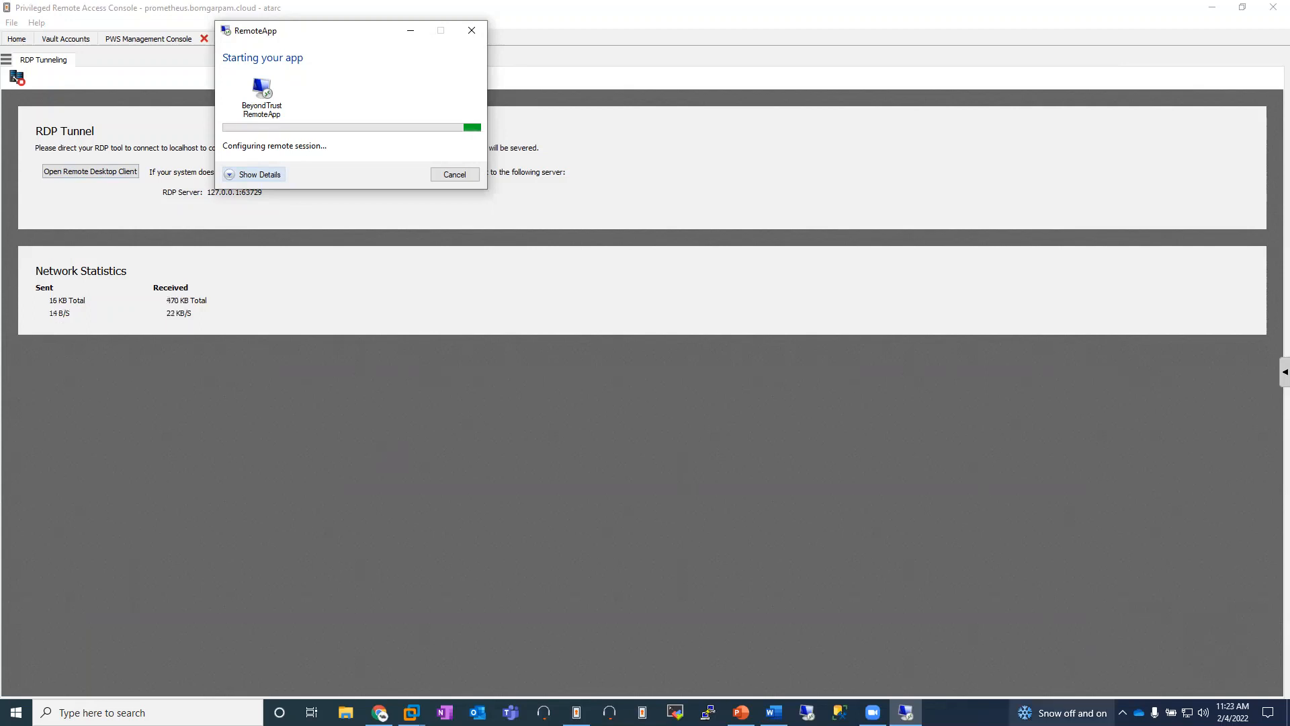
{"action": "left_click", "coordinate": [1123, 712]}
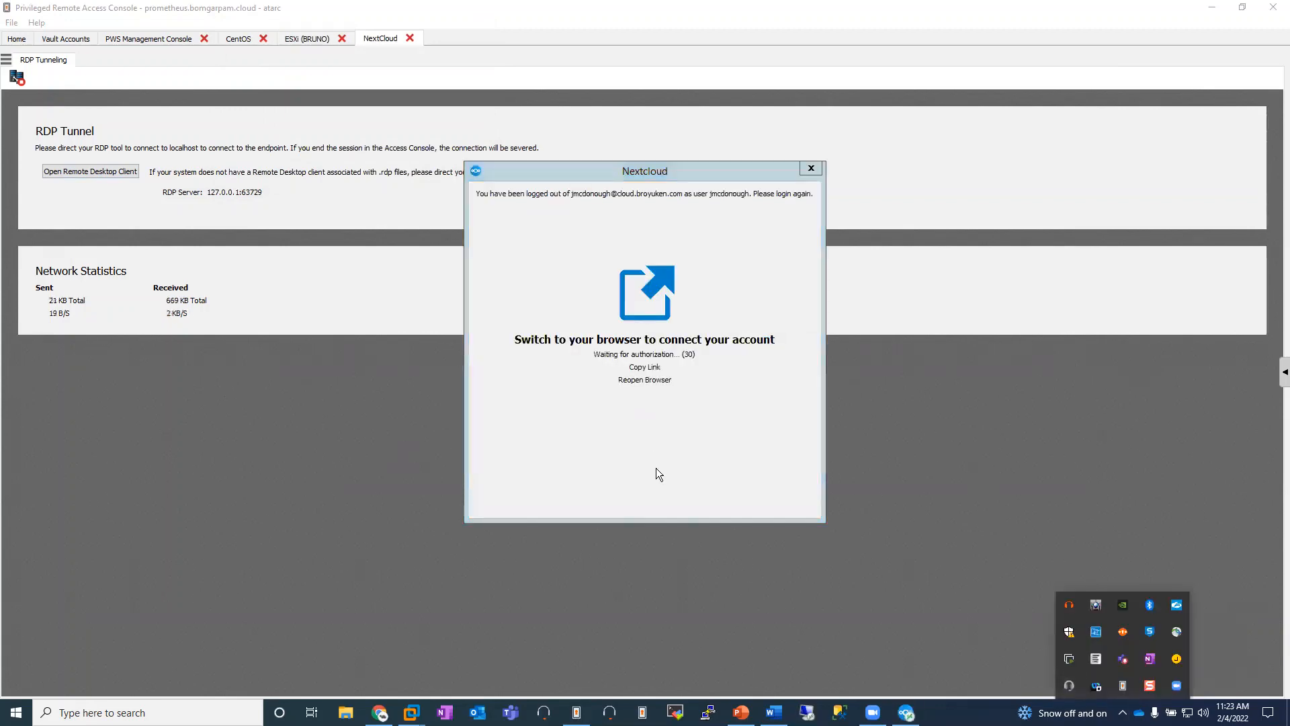
{"action": "left_click_drag", "start_coordinate": [676, 173], "coordinate": [677, 202]}
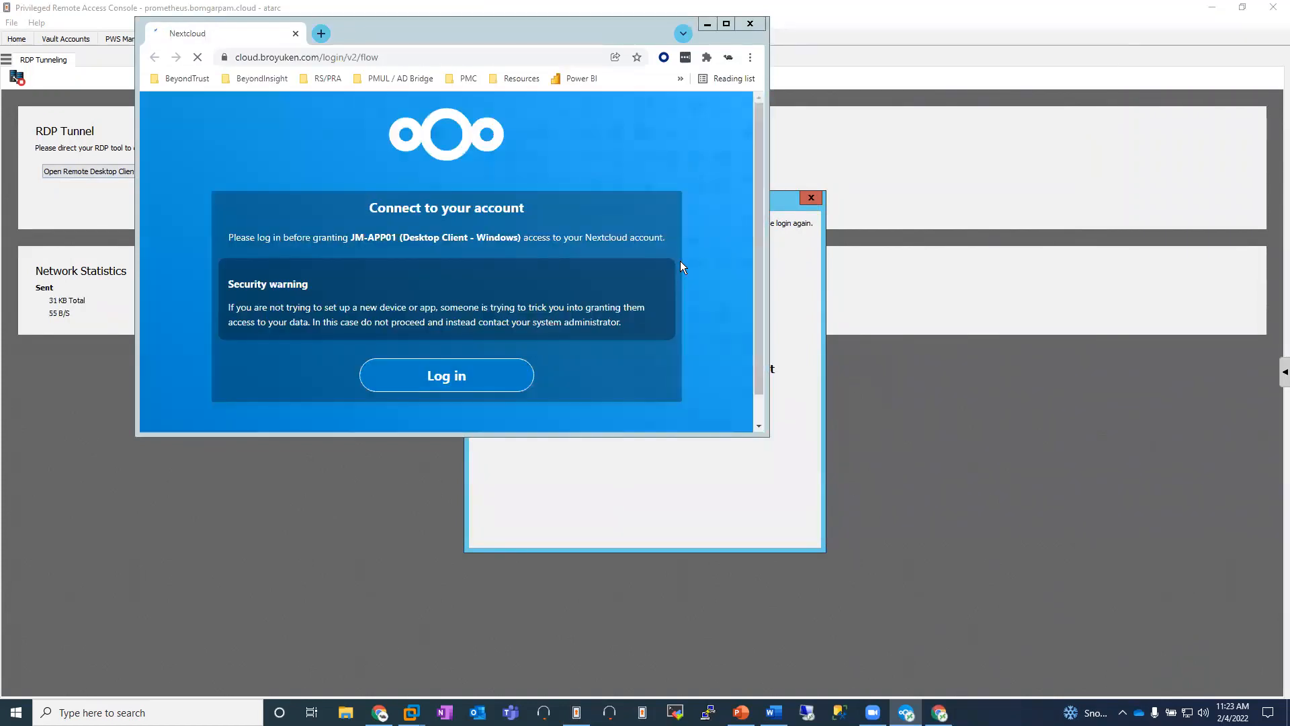
Step: Log in to Nextcloud in the account connection window and grant the JM-APP01 desktop client access to the account
{"action": "left_click", "coordinate": [503, 384]}
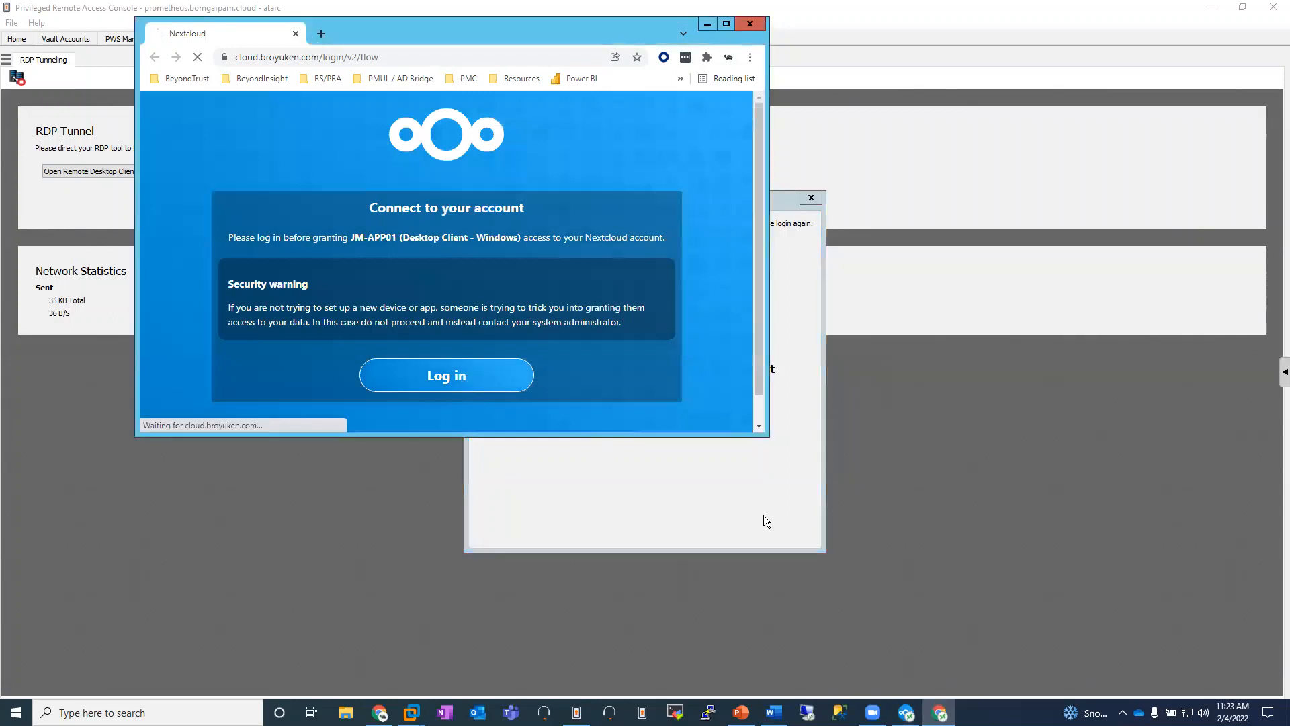
{"action": "left_click", "coordinate": [418, 299]}
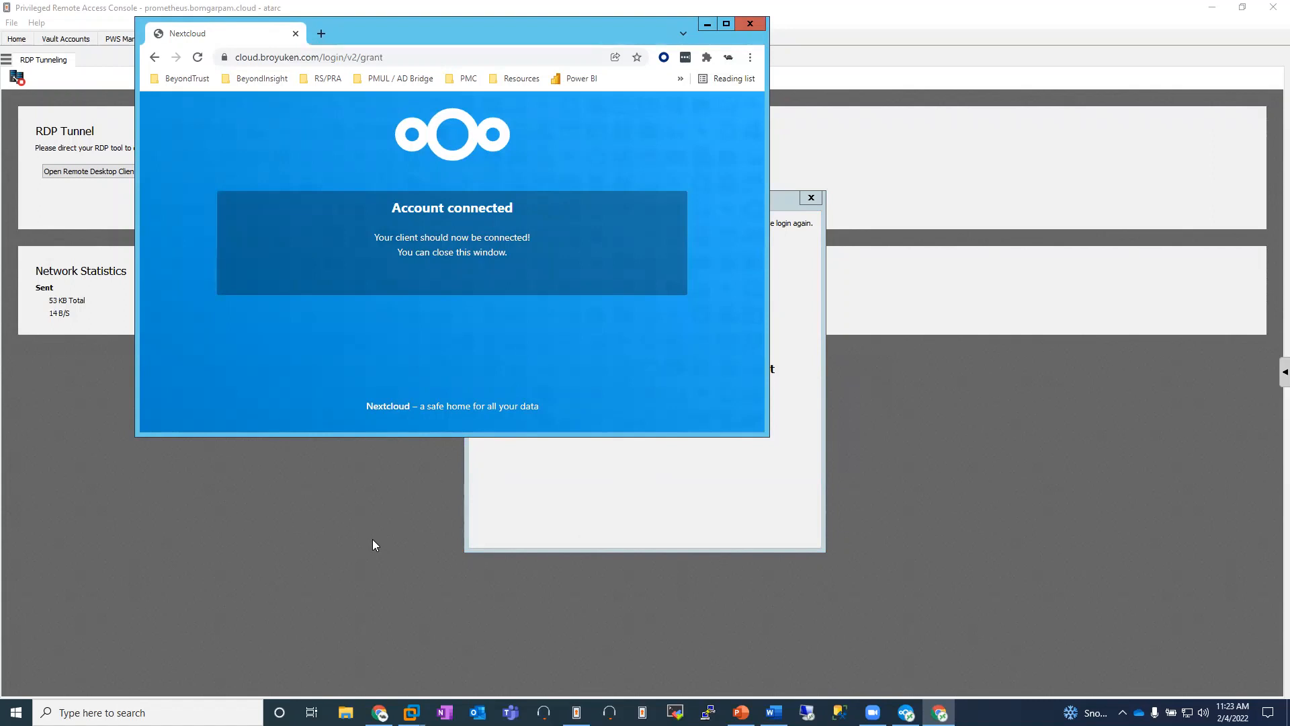
{"action": "left_click", "coordinate": [650, 530]}
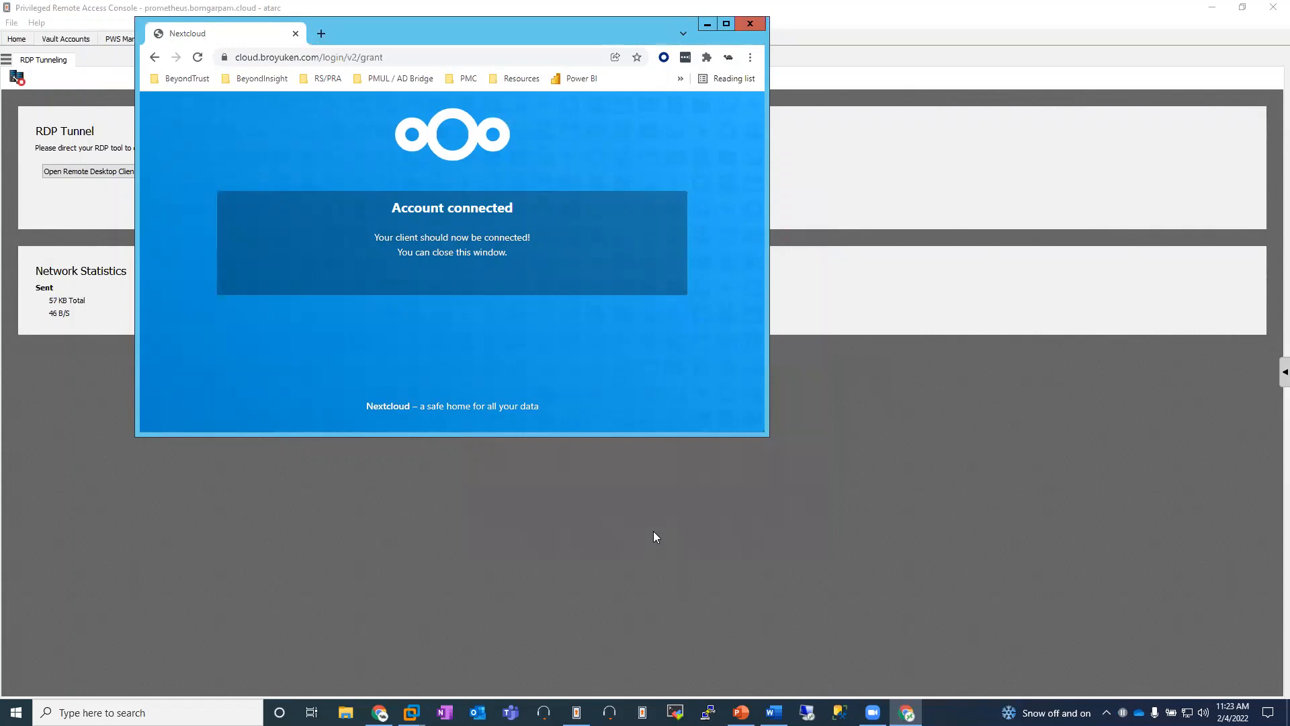
Step: Return to the Privileged Remote Access Console and show the file transfer view of the CentOS session
{"action": "left_click", "coordinate": [117, 8]}
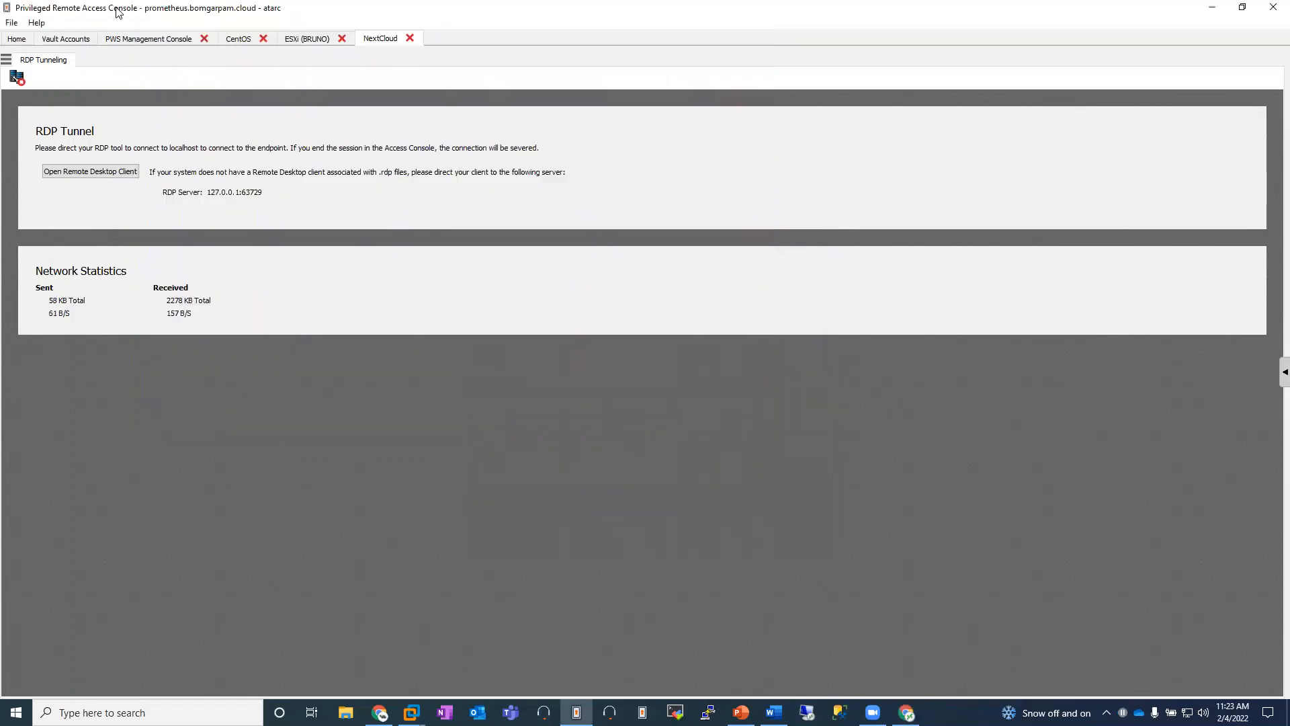
{"action": "left_click", "coordinate": [239, 38]}
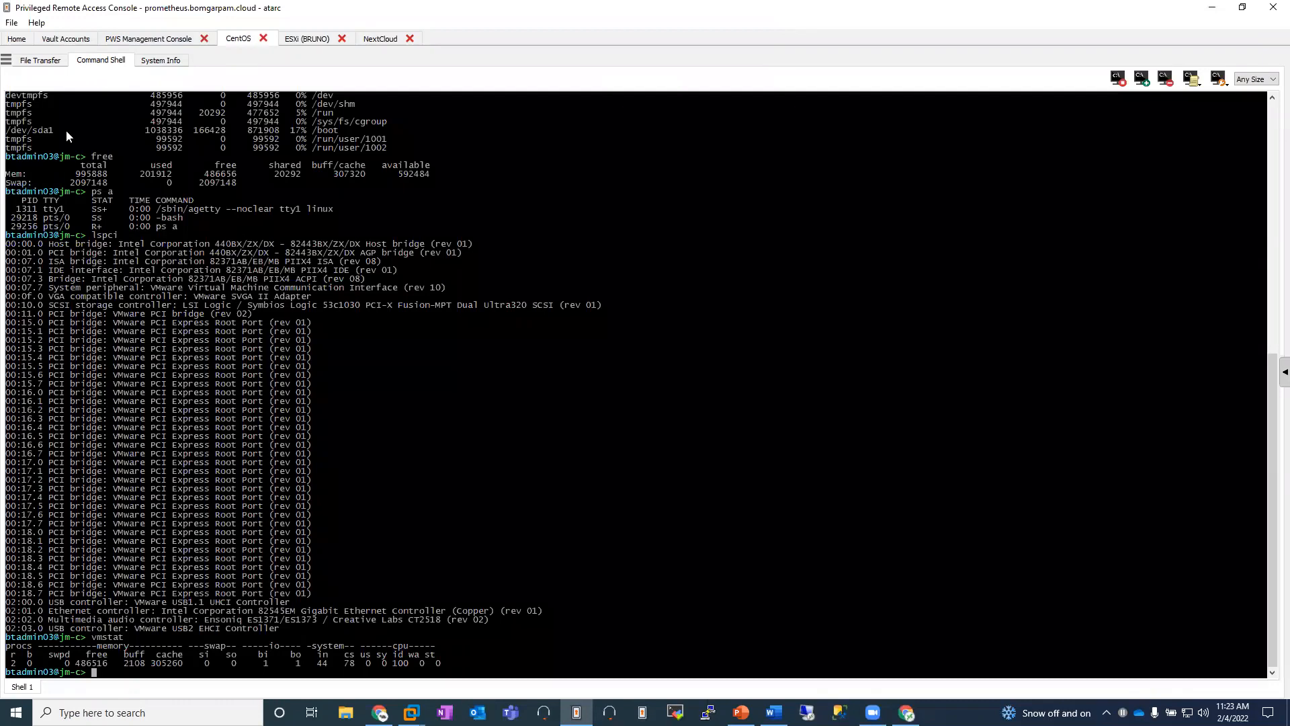
{"action": "left_click", "coordinate": [40, 60]}
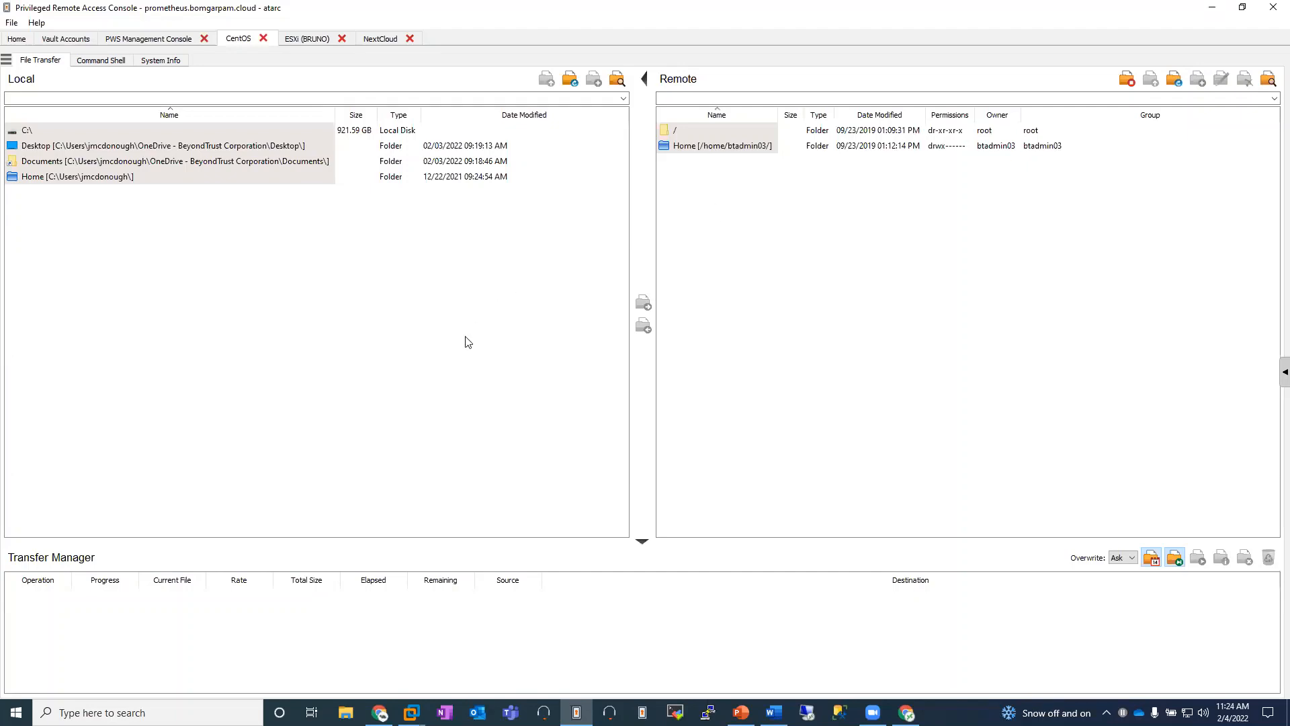
{"action": "key", "text": "alt+Tab"}
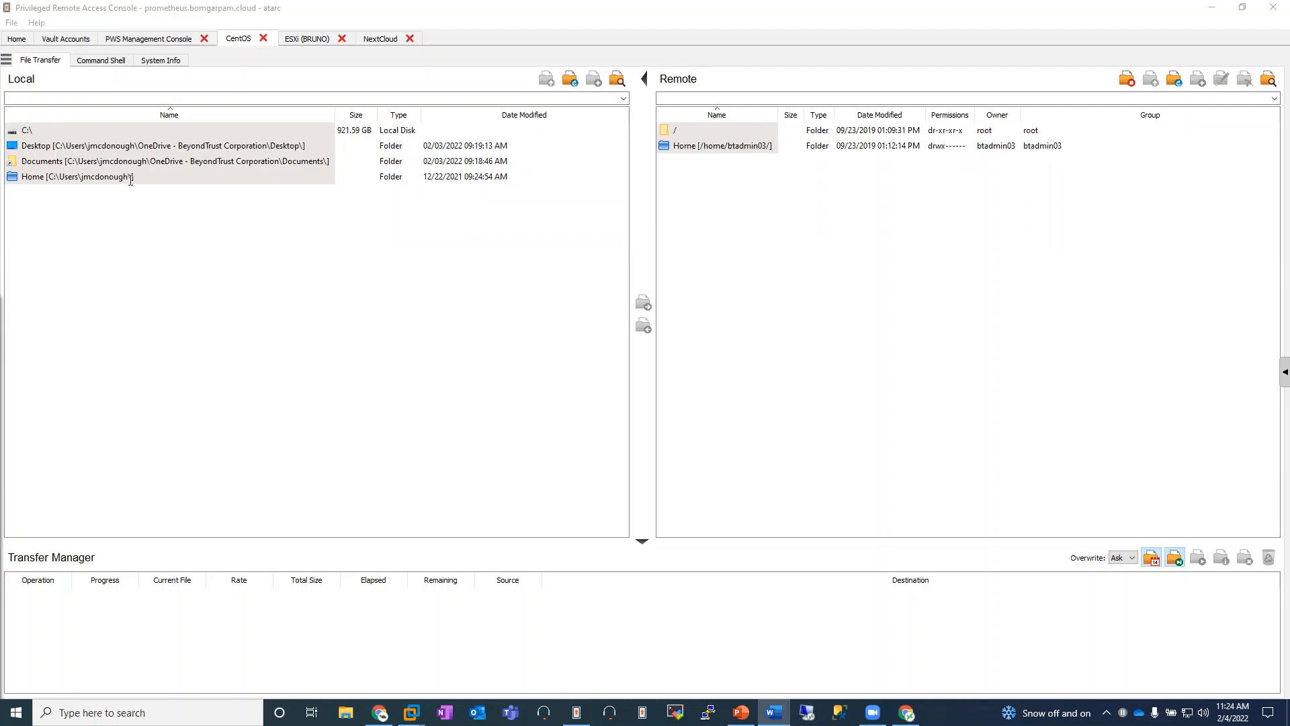
Step: Start the Protocol Tunnel Jump SSMS session from ATARC's Scenario 9 and accept the screen recording
{"action": "left_click", "coordinate": [20, 39]}
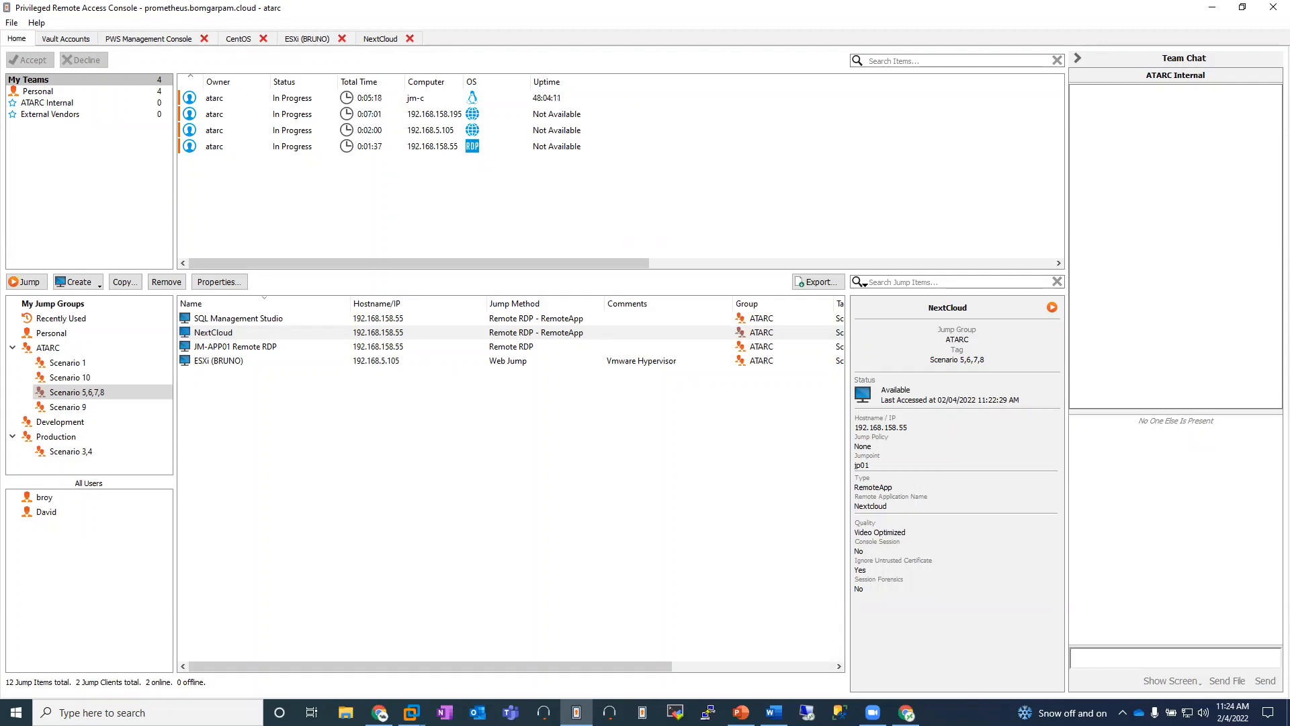
{"action": "left_click", "coordinate": [274, 469]}
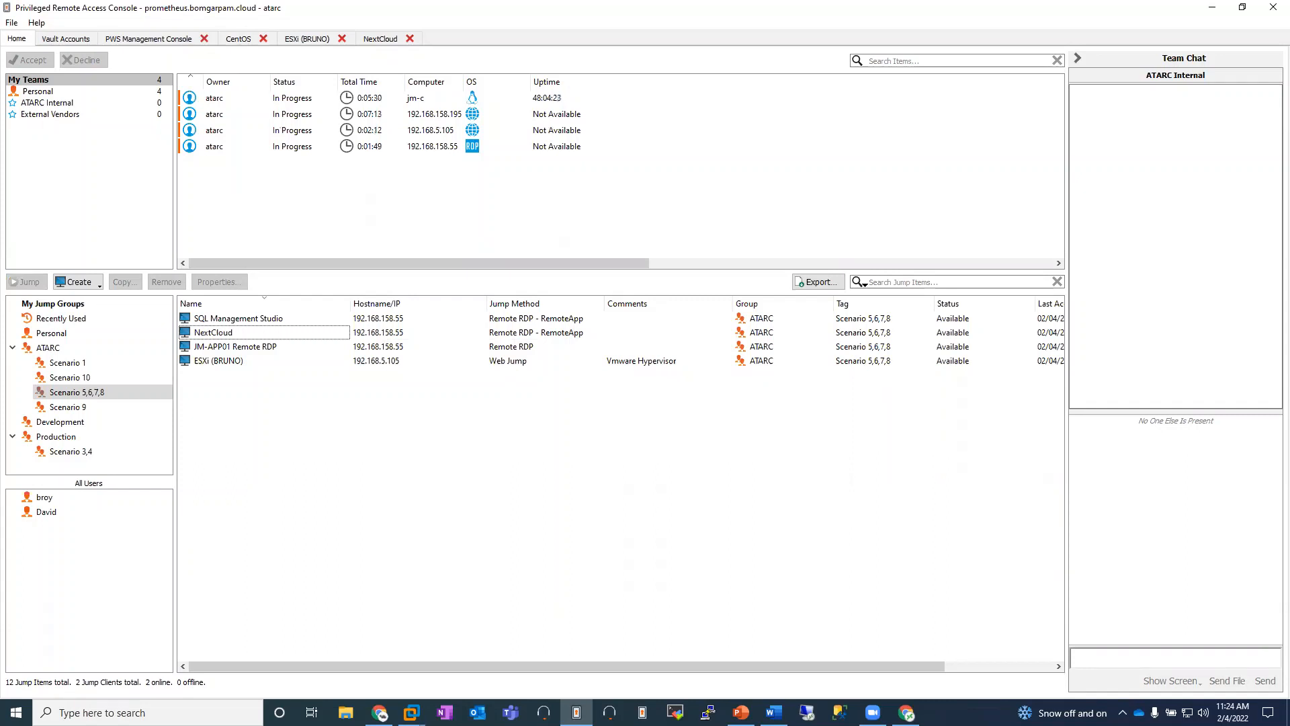
{"action": "key", "text": "alt+Tab"}
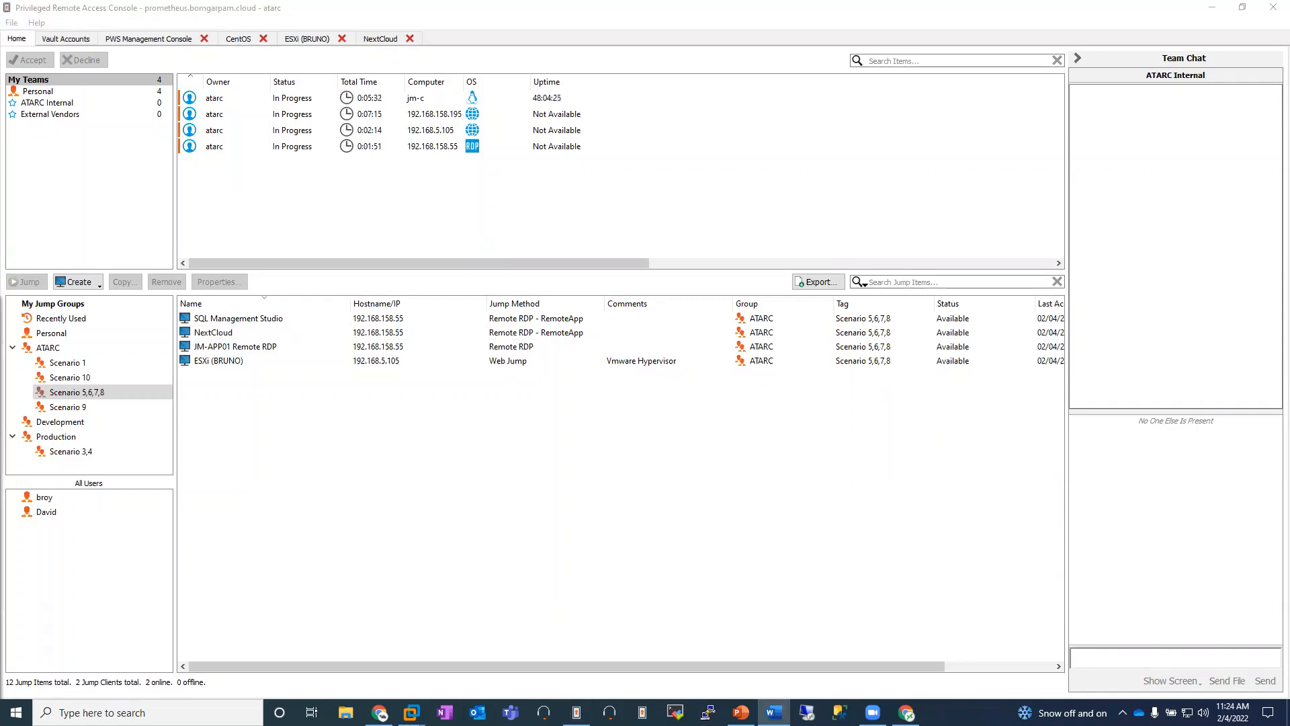
{"action": "left_click", "coordinate": [128, 408]}
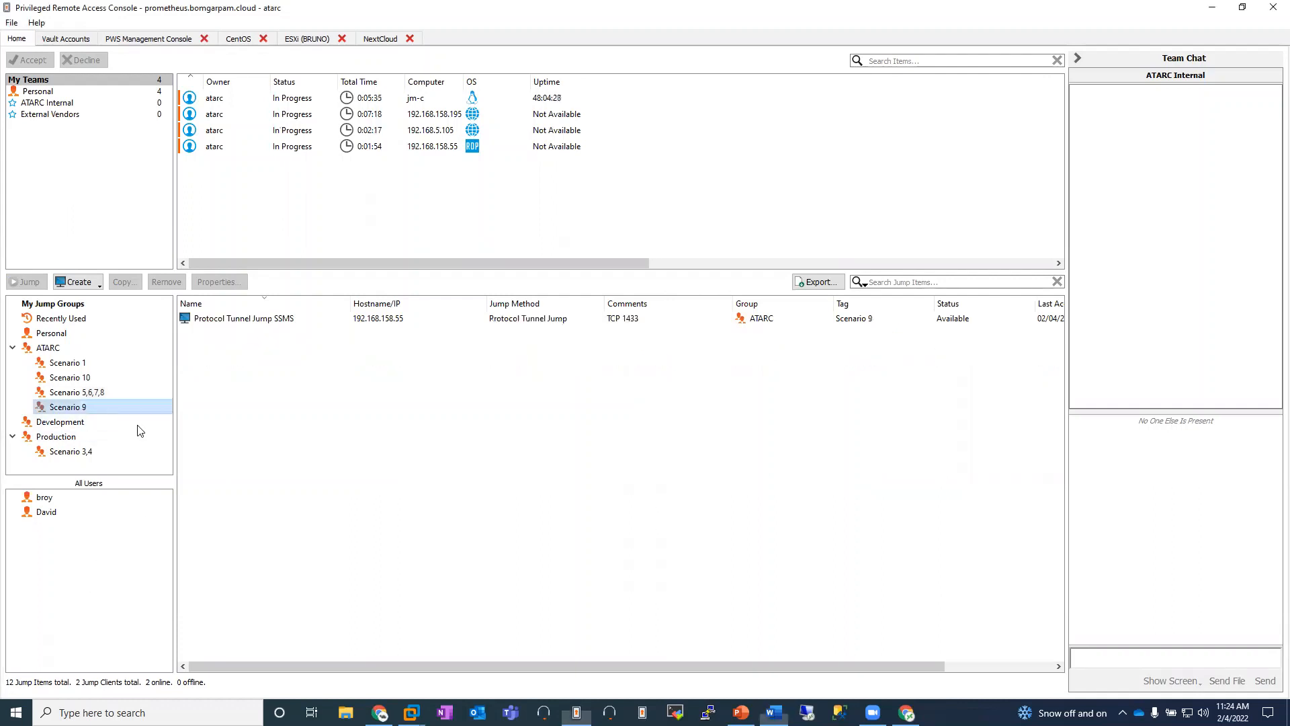
{"action": "left_click", "coordinate": [361, 438]}
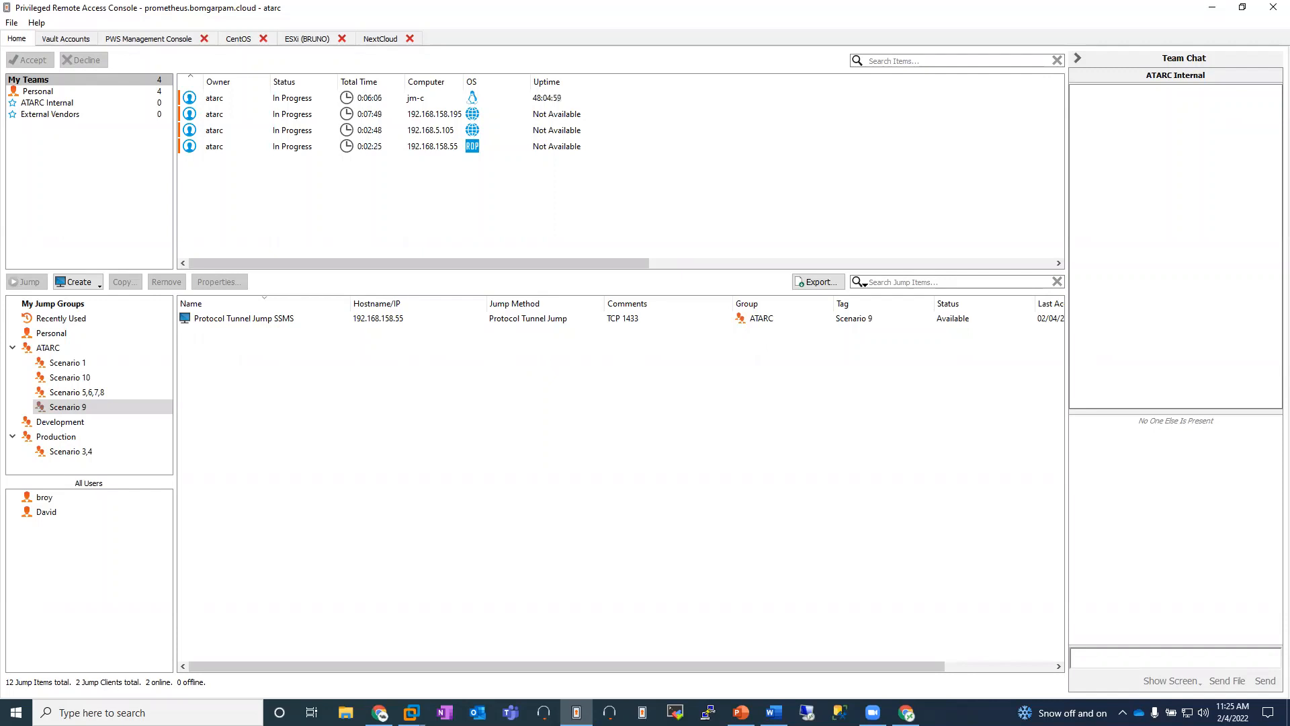
{"action": "double_click", "coordinate": [263, 321]}
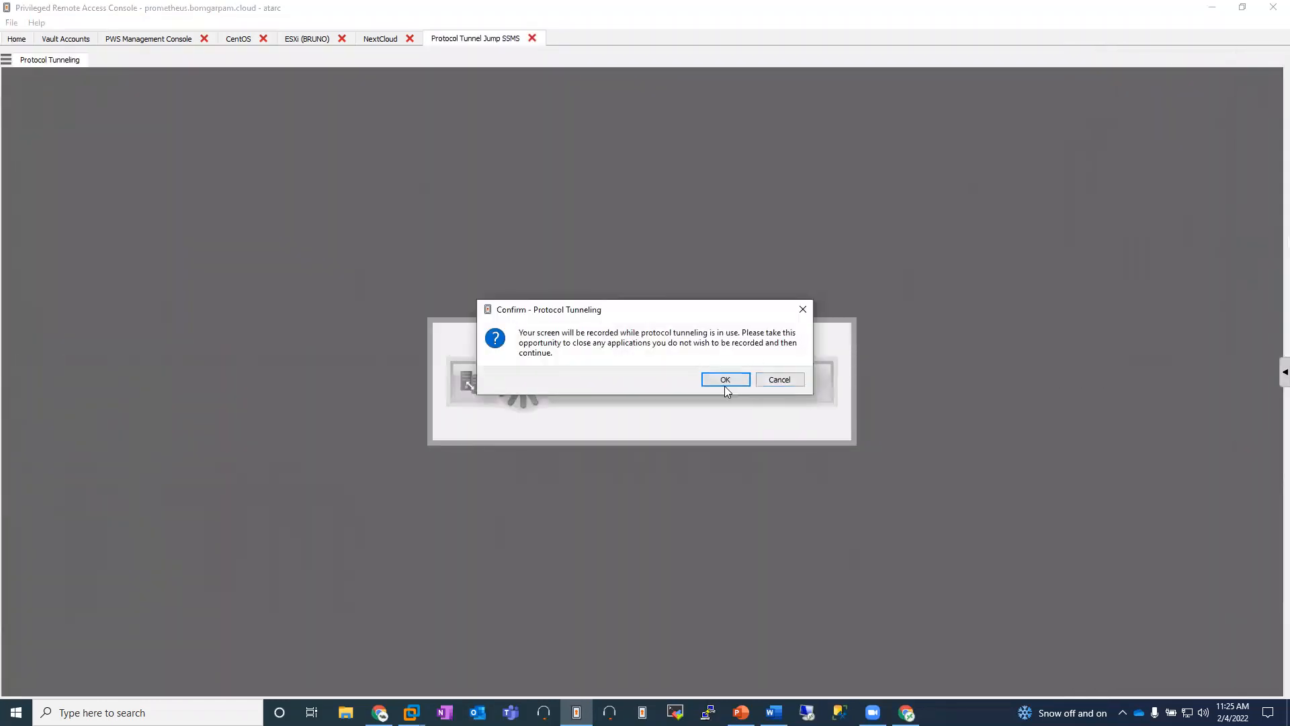
{"action": "left_click", "coordinate": [725, 387]}
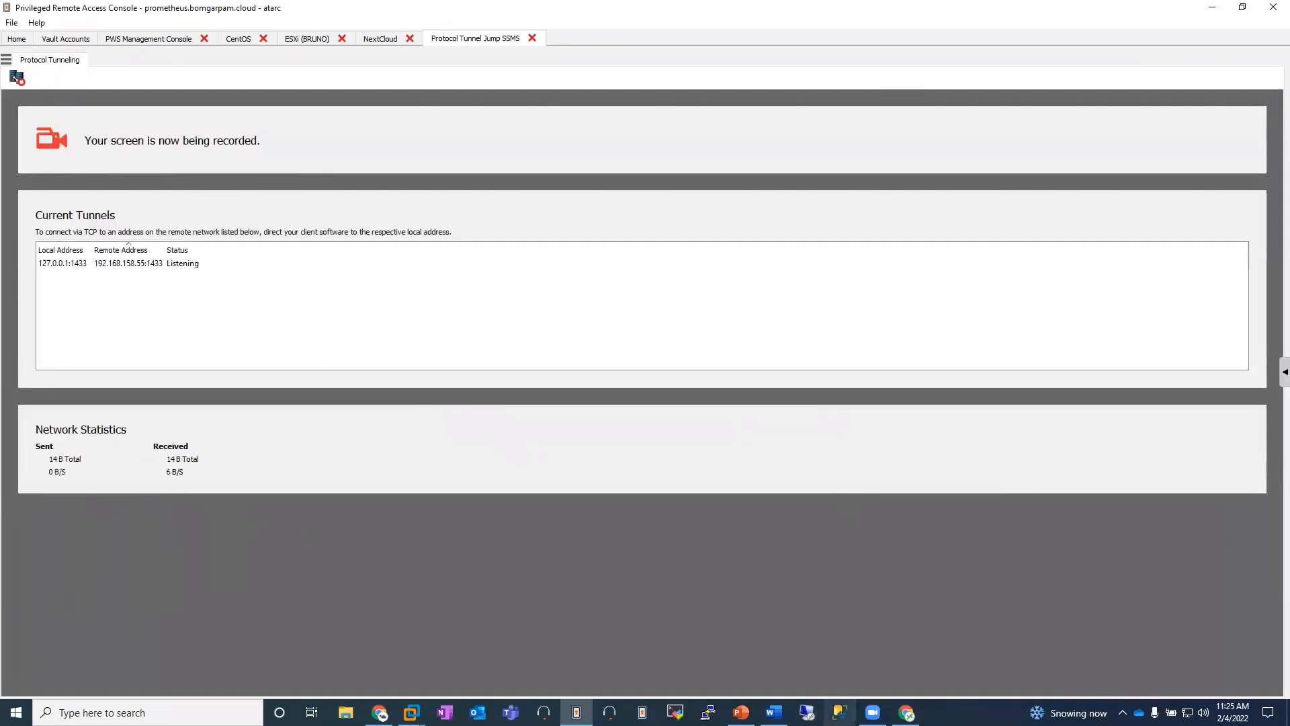
Step: Switch to SQL Server Management Studio and connect to JM-APP01\HUE with SQL Server Authentication through the tunnel
{"action": "left_click", "coordinate": [840, 712]}
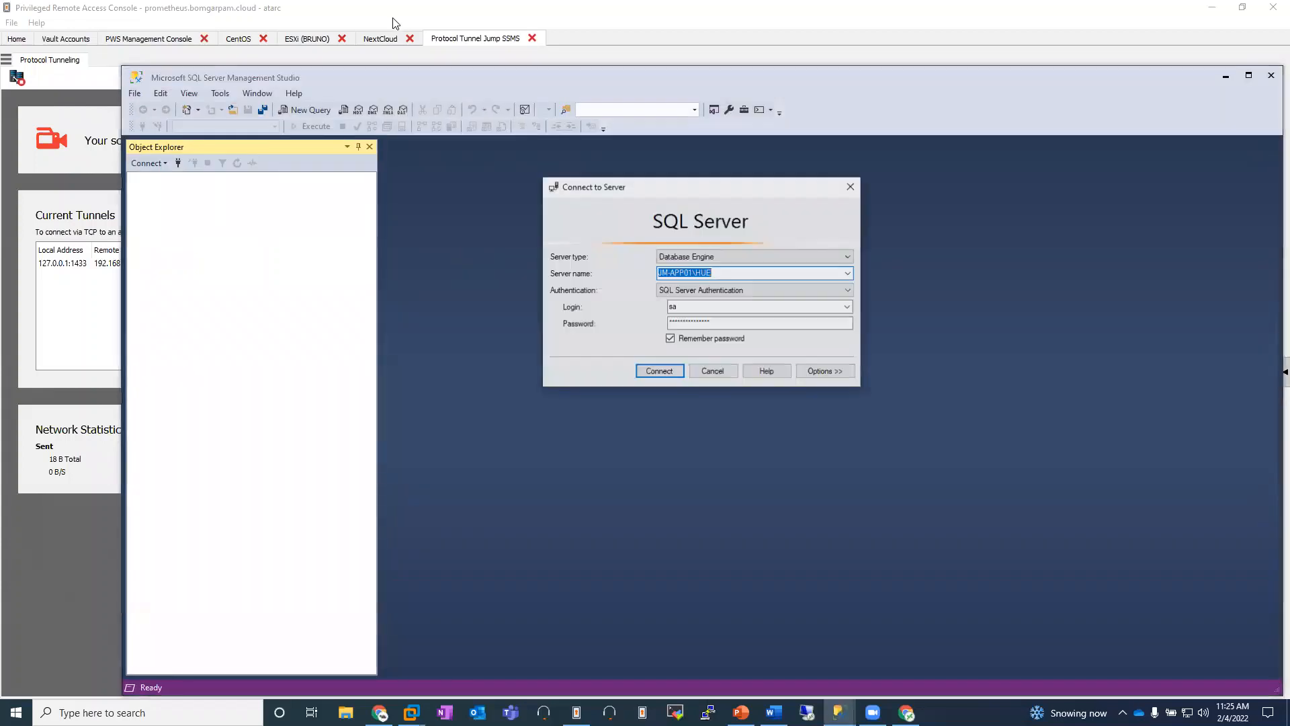
{"action": "left_click", "coordinate": [659, 371]}
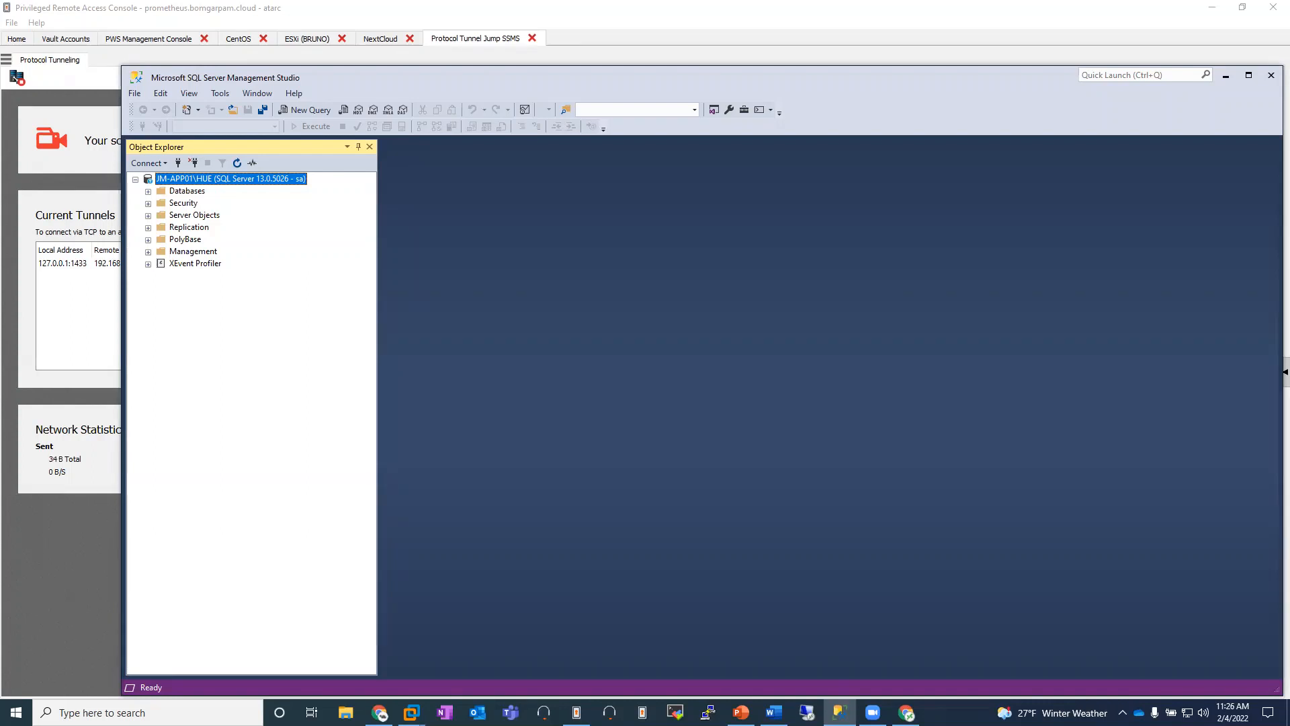
{"action": "key", "text": "alt+Tab"}
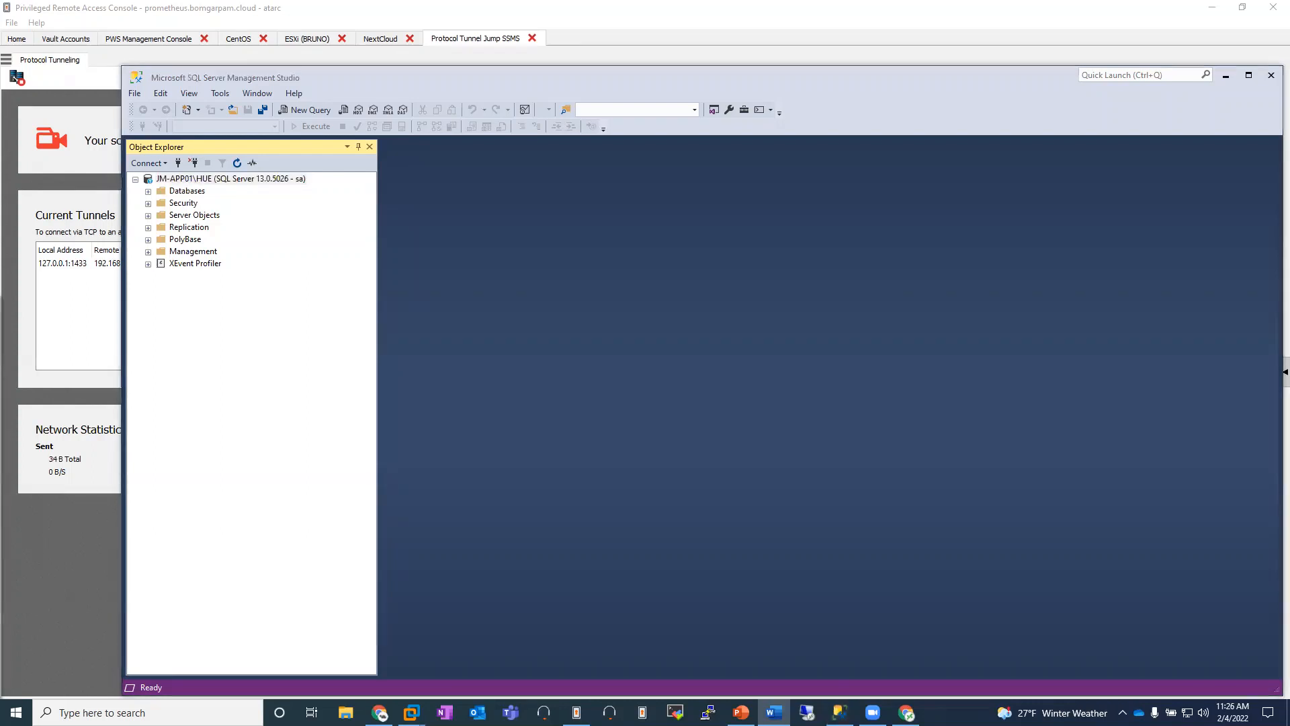
Step: Return to the access console and start the JM-APP01 Jump Client session with screen sharing from ATARC's Scenario 10
{"action": "left_click", "coordinate": [49, 596]}
{"action": "left_click", "coordinate": [20, 39]}
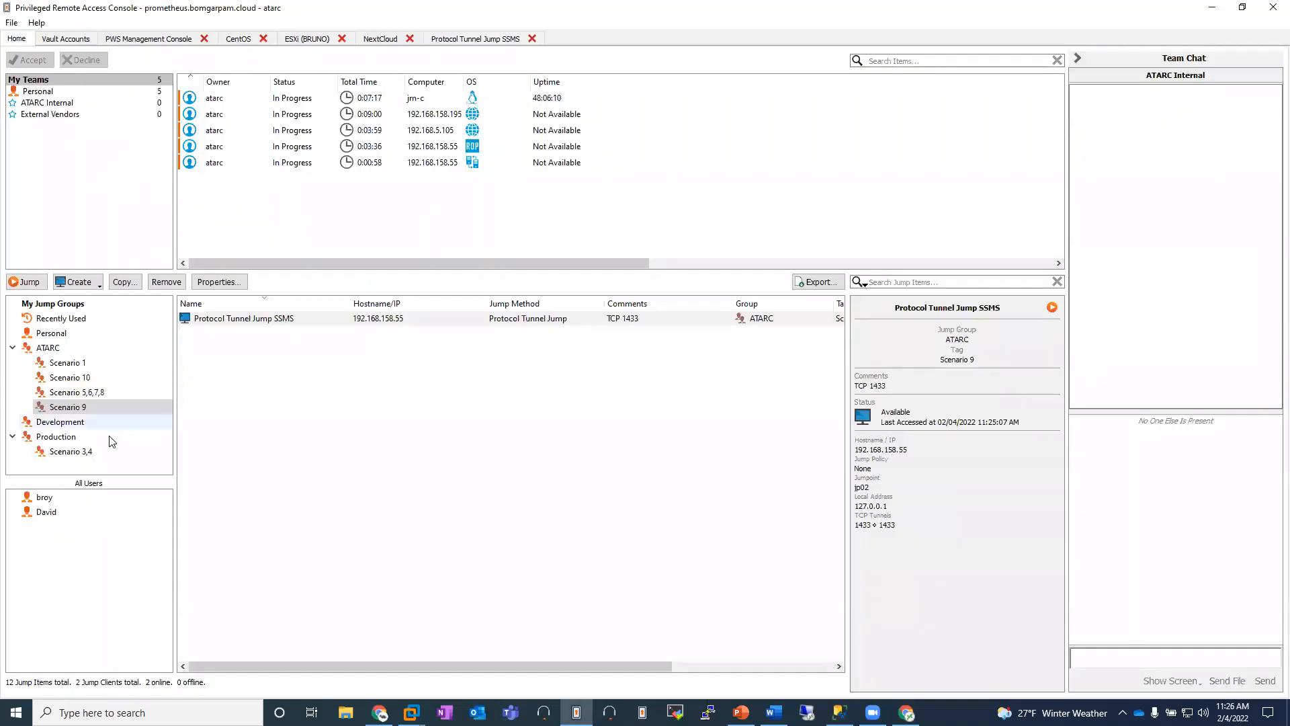
{"action": "left_click", "coordinate": [78, 377]}
{"action": "left_click", "coordinate": [420, 448]}
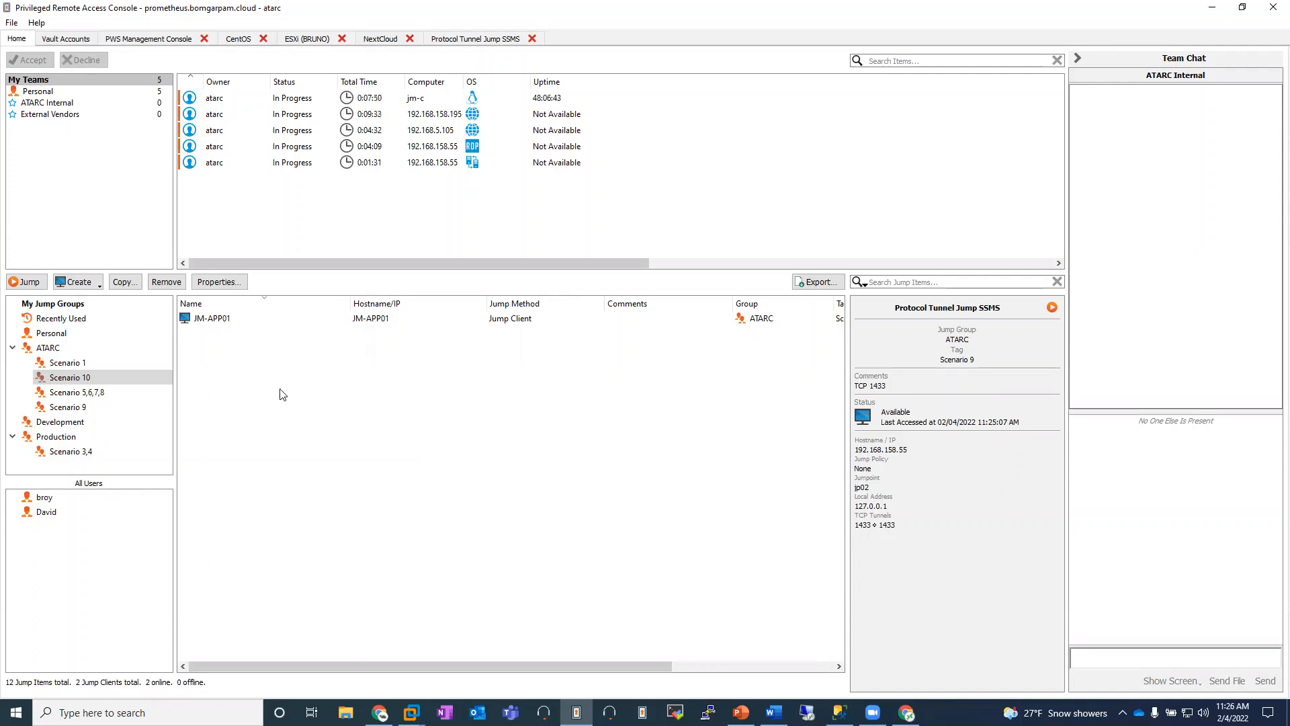
{"action": "left_click", "coordinate": [222, 320]}
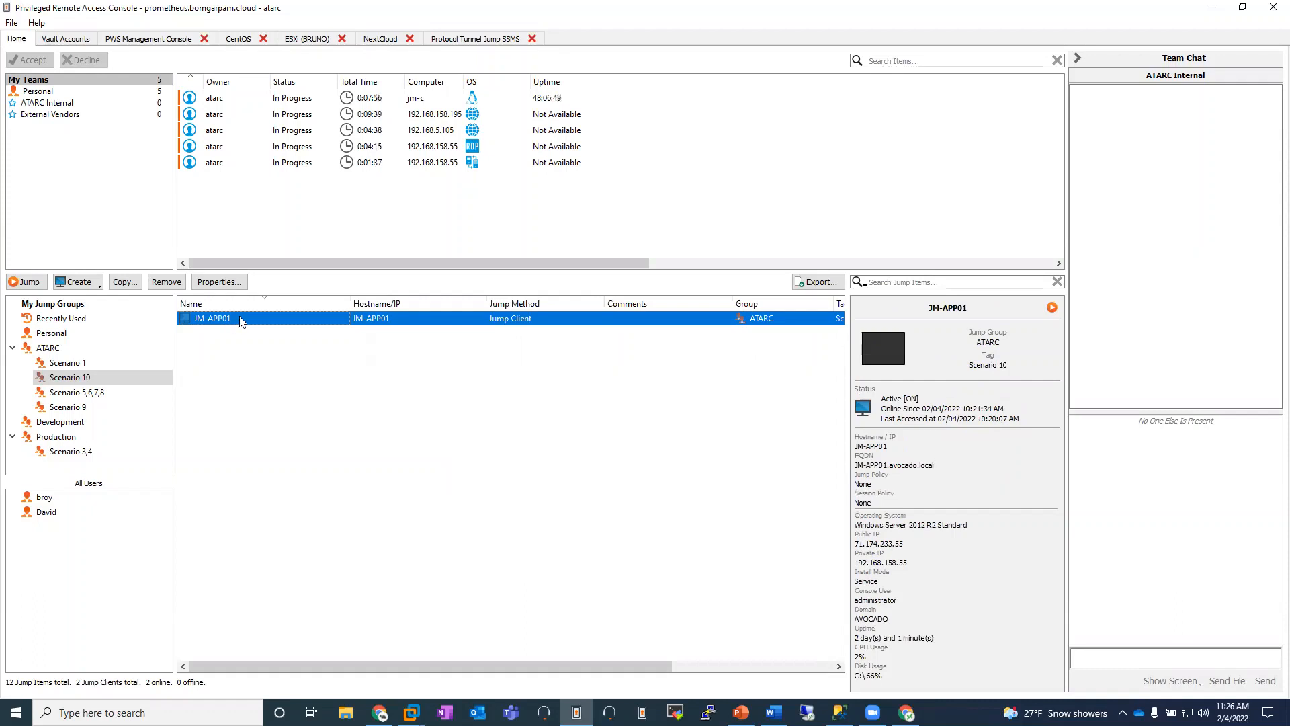
{"action": "double_click", "coordinate": [240, 321]}
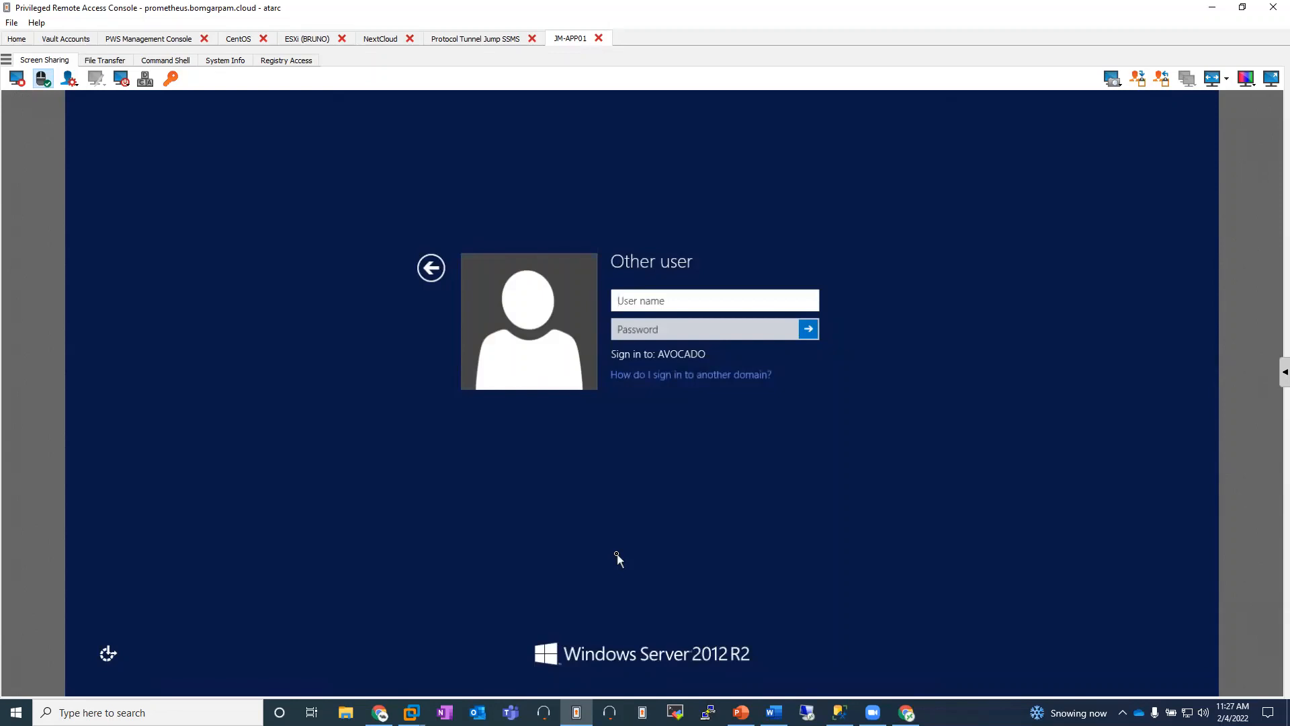
Step: Set the JM-APP01 screen sharing quality to Black & White (Uses Less Bandwidth), and stop the screen sharing
{"action": "left_click", "coordinate": [1249, 86]}
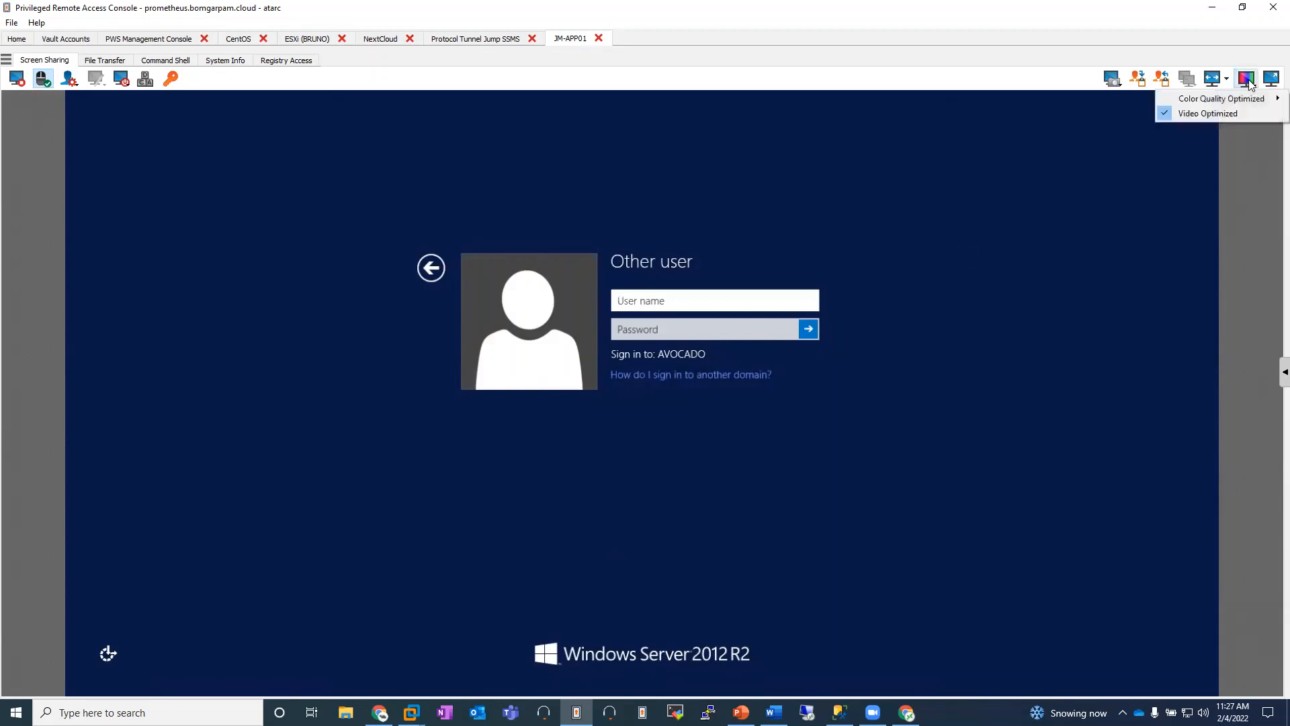
{"action": "mouse_move", "coordinate": [1230, 98]}
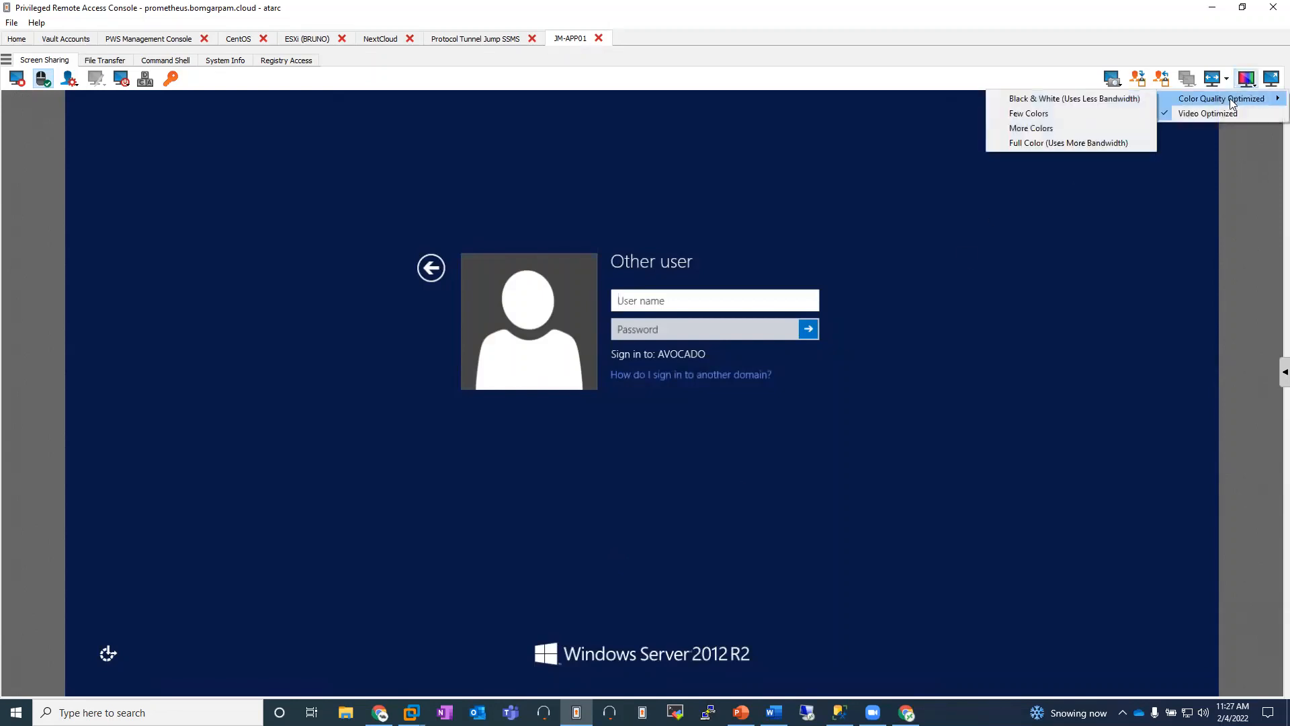
{"action": "left_click", "coordinate": [1135, 99]}
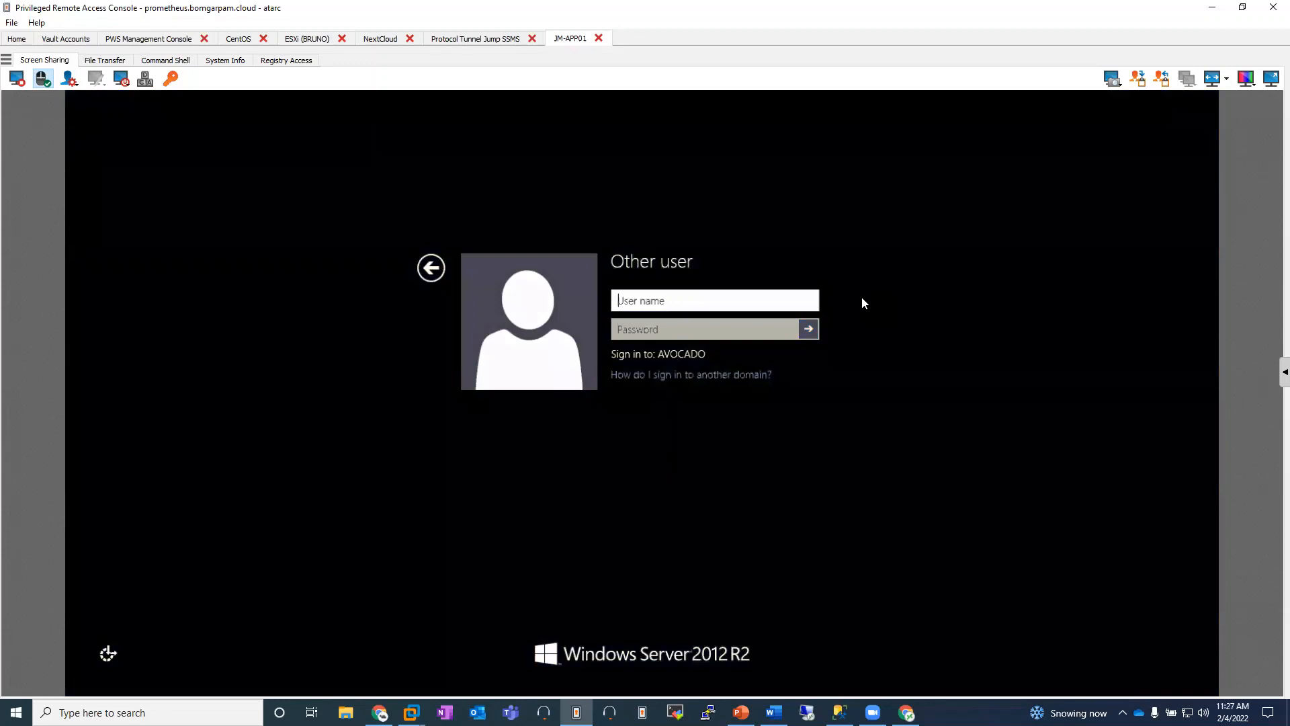
{"action": "left_click", "coordinate": [17, 79]}
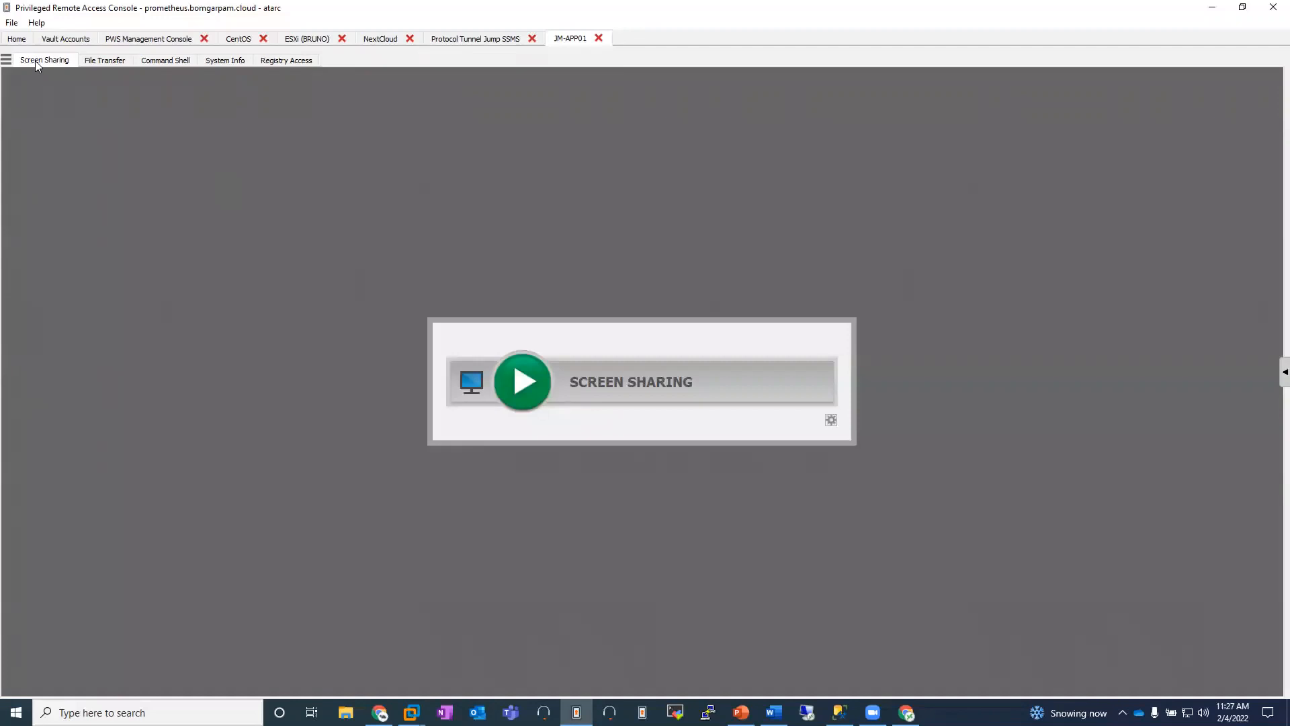
Step: Show JM-APP01's file transfer view, and run gpupdate /force in its command shell
{"action": "left_click", "coordinate": [104, 60]}
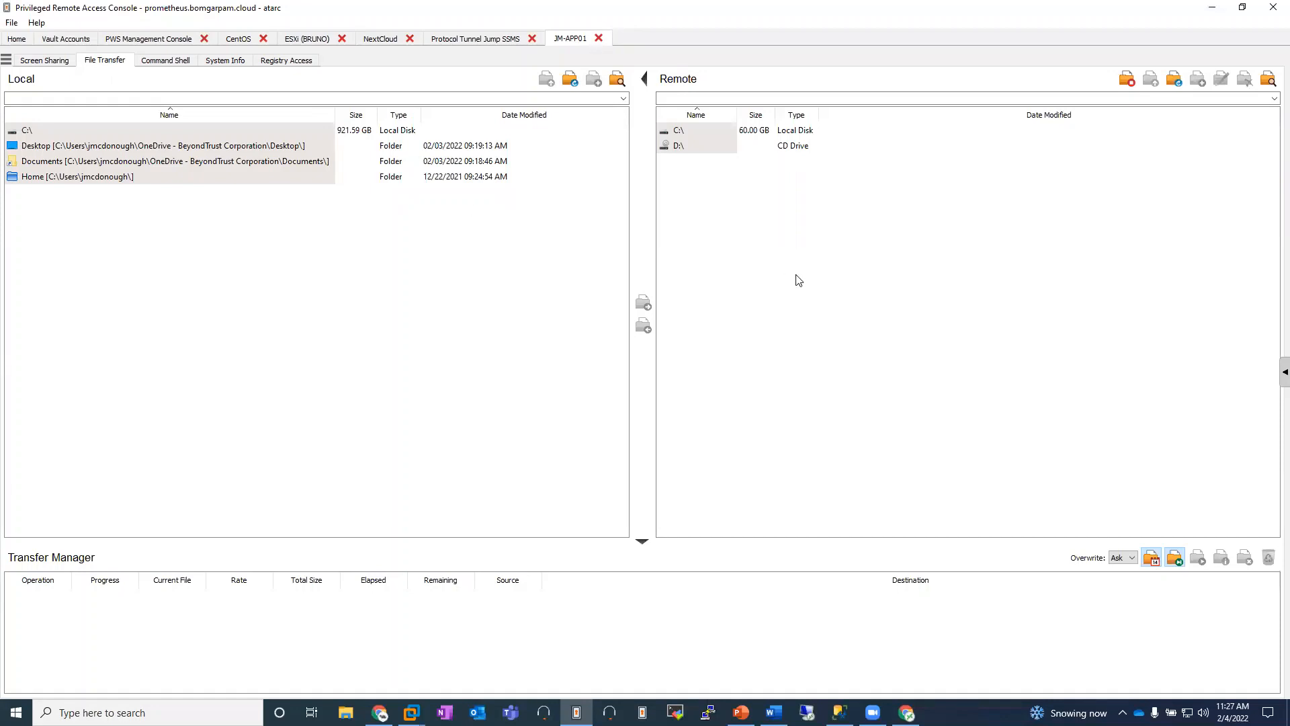
{"action": "left_click", "coordinate": [172, 61]}
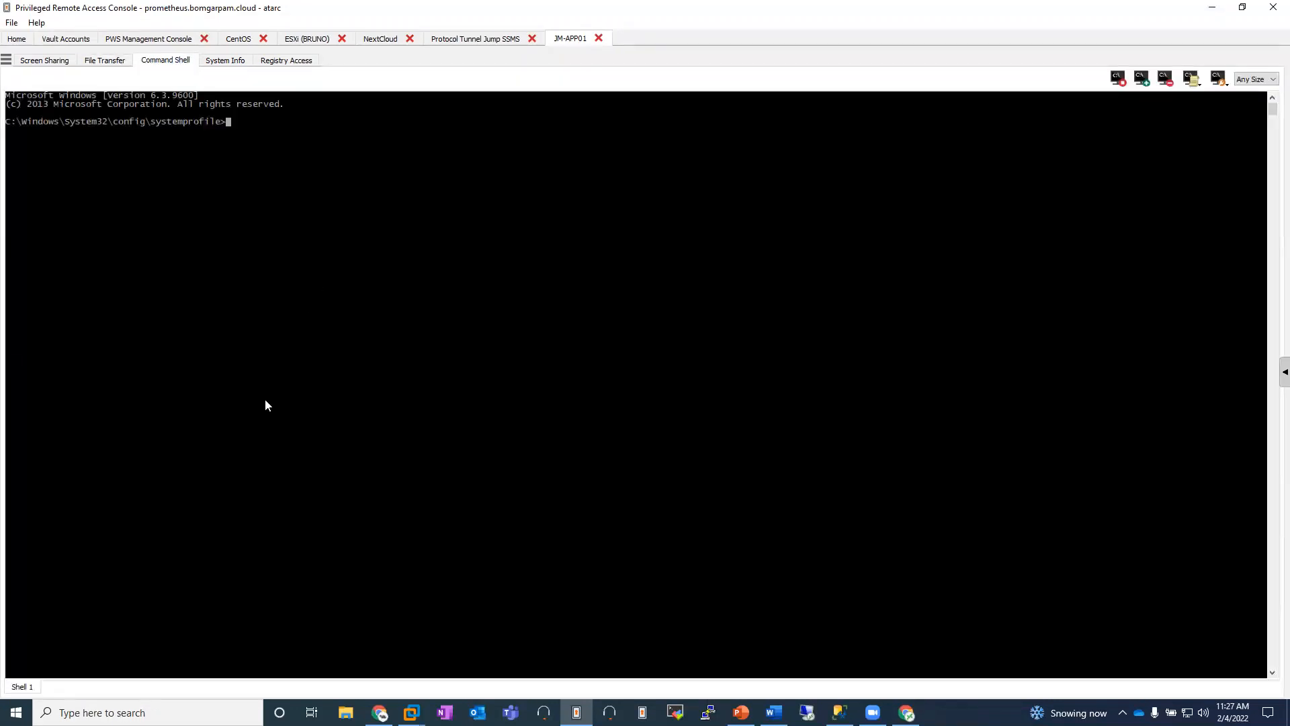
{"action": "type", "text": "gpupdate /force"}
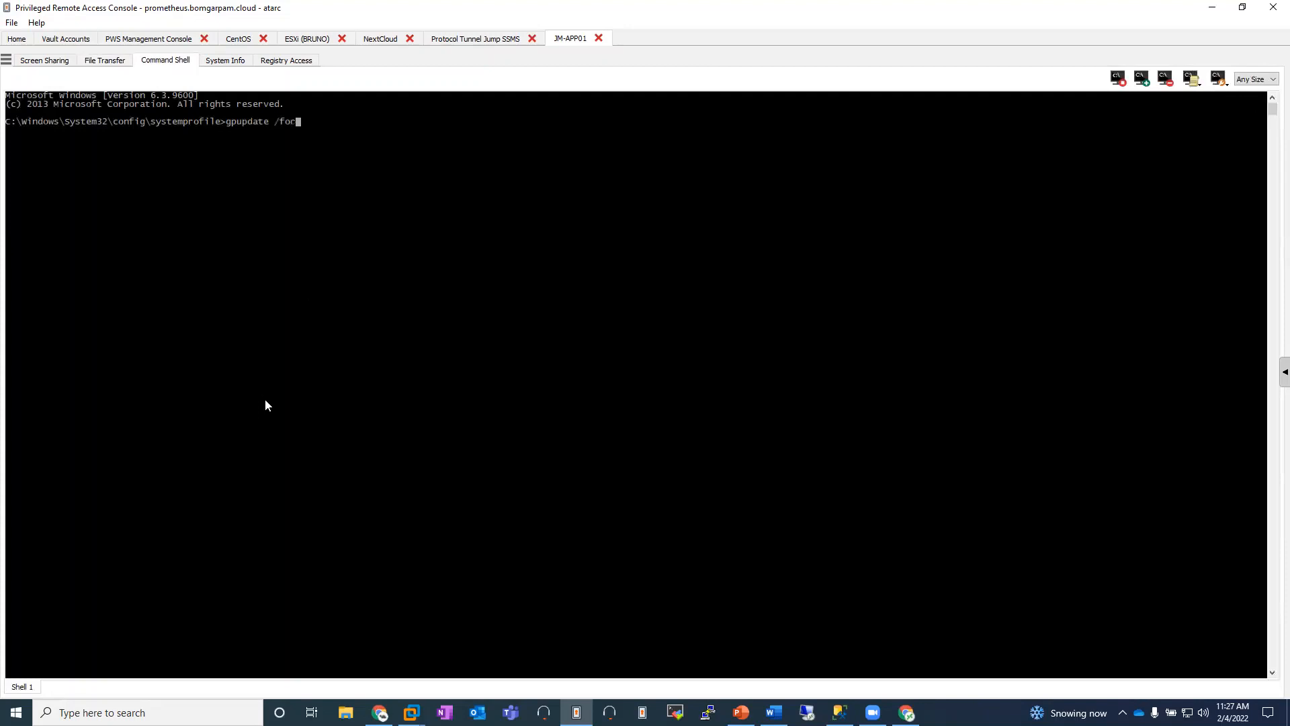
{"action": "key", "text": "Return"}
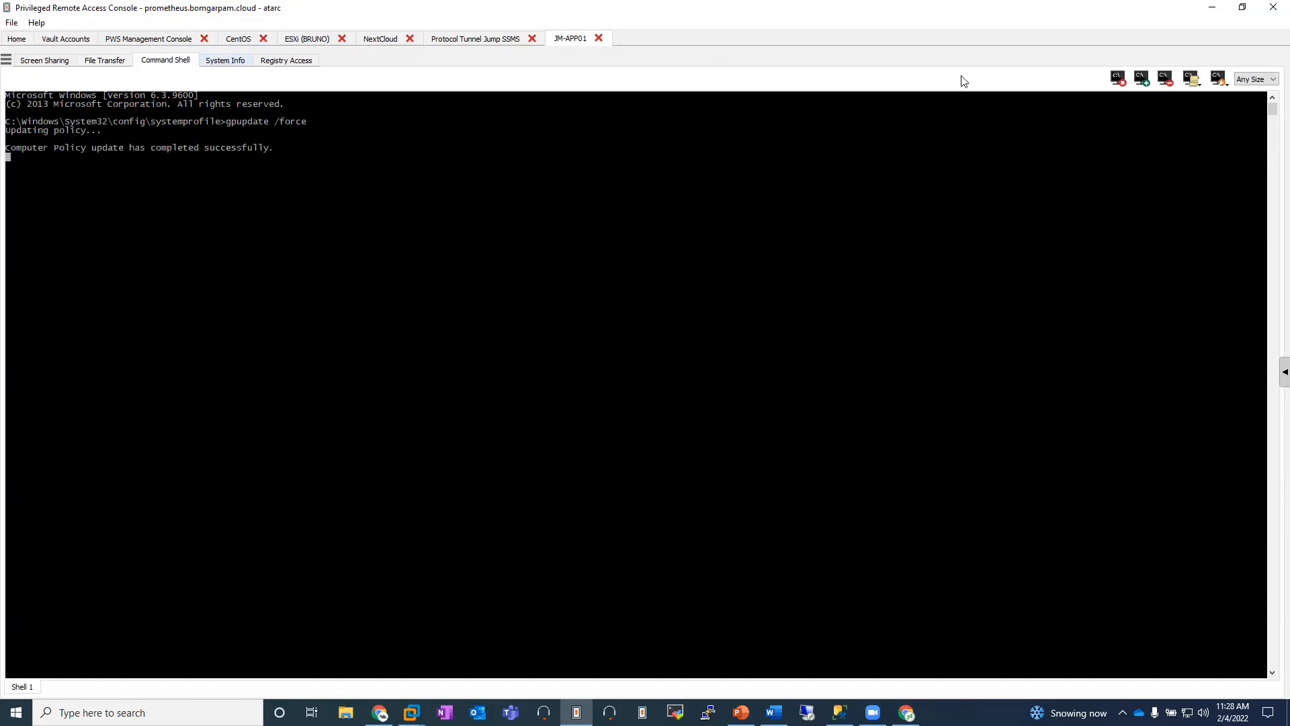
Step: Look through the Mac and Windows canned scripts offered in the JM-APP01 command shell
{"action": "left_click", "coordinate": [1191, 80]}
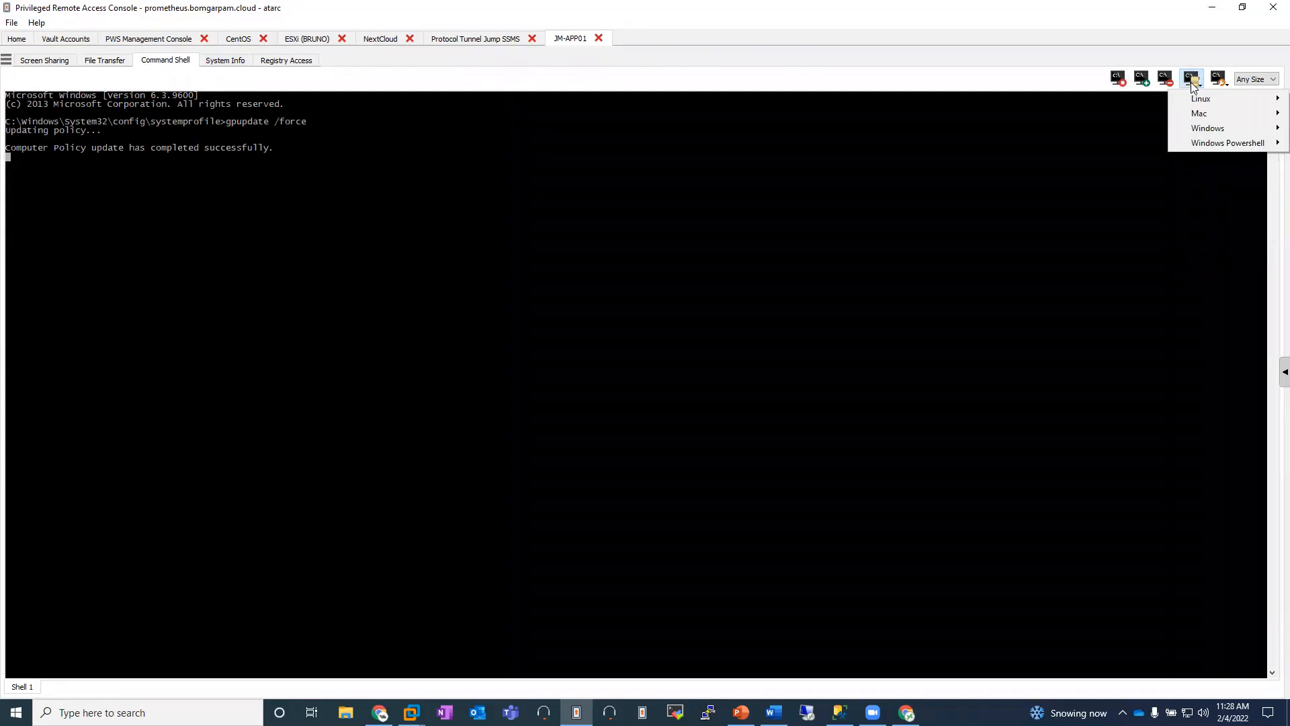
{"action": "mouse_move", "coordinate": [1208, 117]}
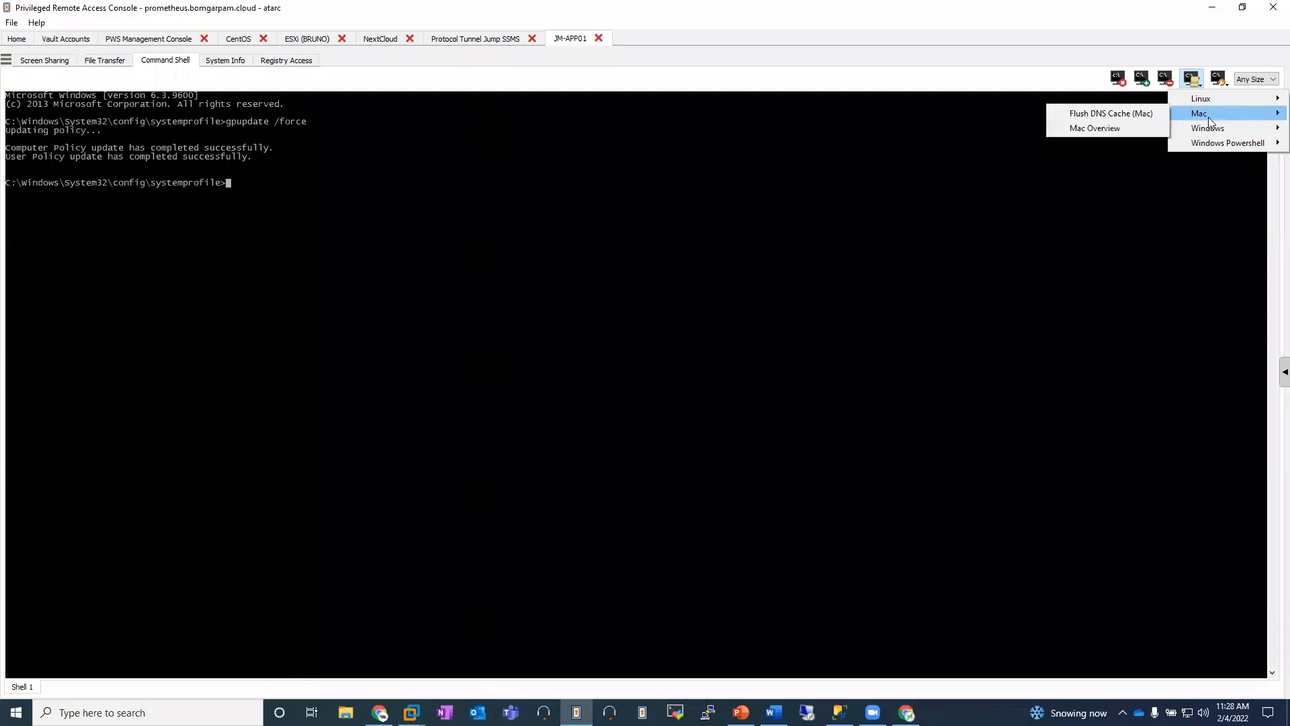
{"action": "mouse_move", "coordinate": [1173, 127]}
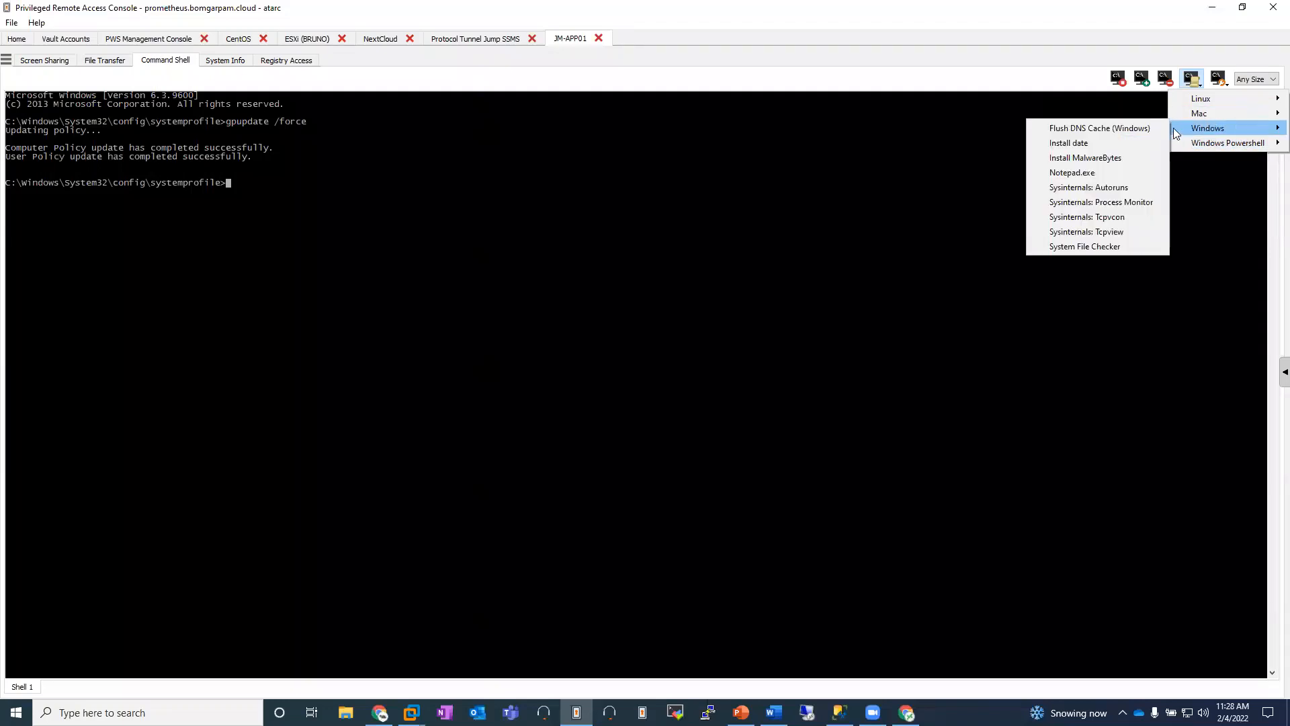
{"action": "left_click", "coordinate": [1102, 127]}
{"action": "left_click", "coordinate": [674, 395]}
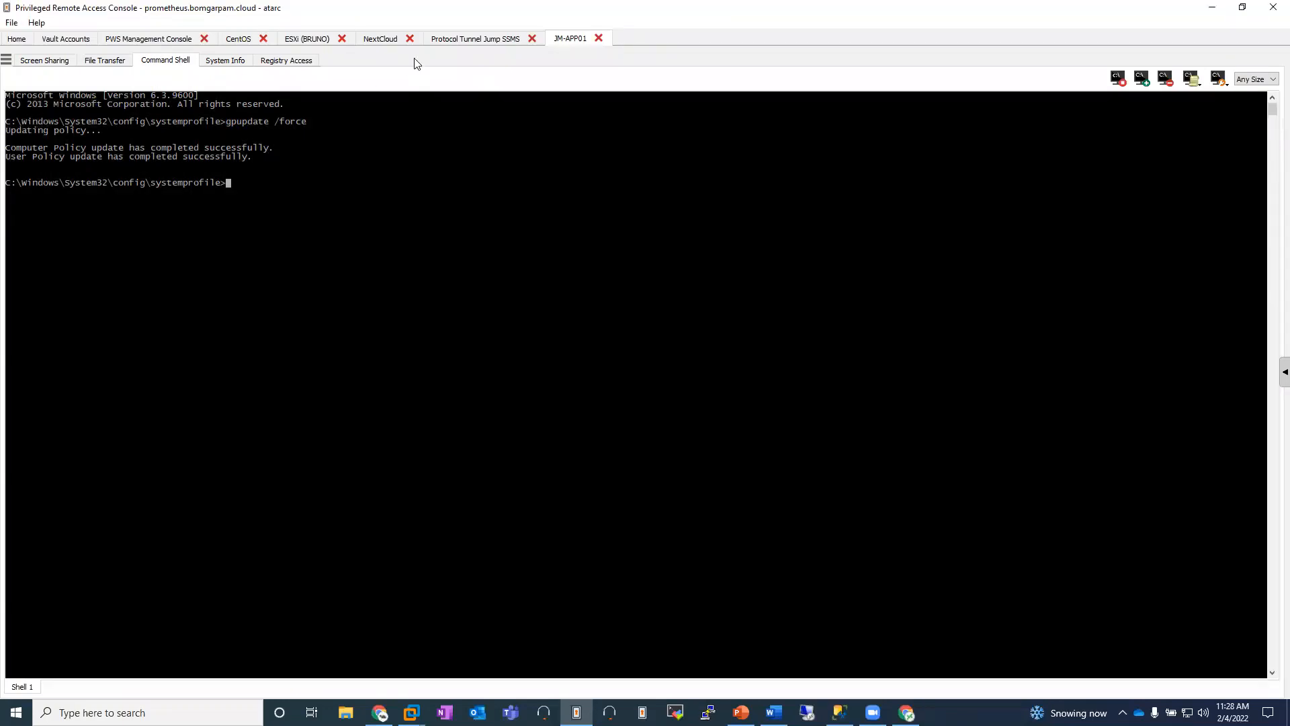
Step: Show the services list in JM-APP01's system information and refresh it
{"action": "left_click", "coordinate": [231, 64]}
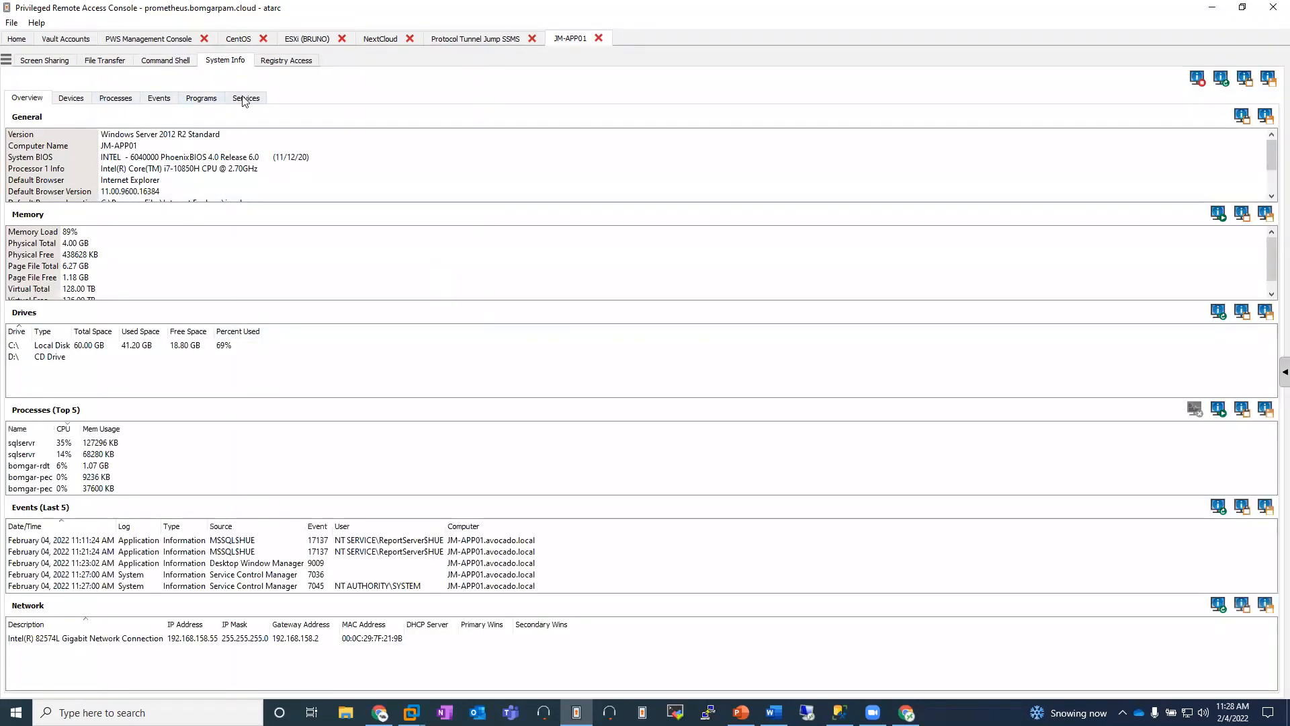
{"action": "left_click", "coordinate": [245, 100]}
{"action": "left_click", "coordinate": [1217, 118]}
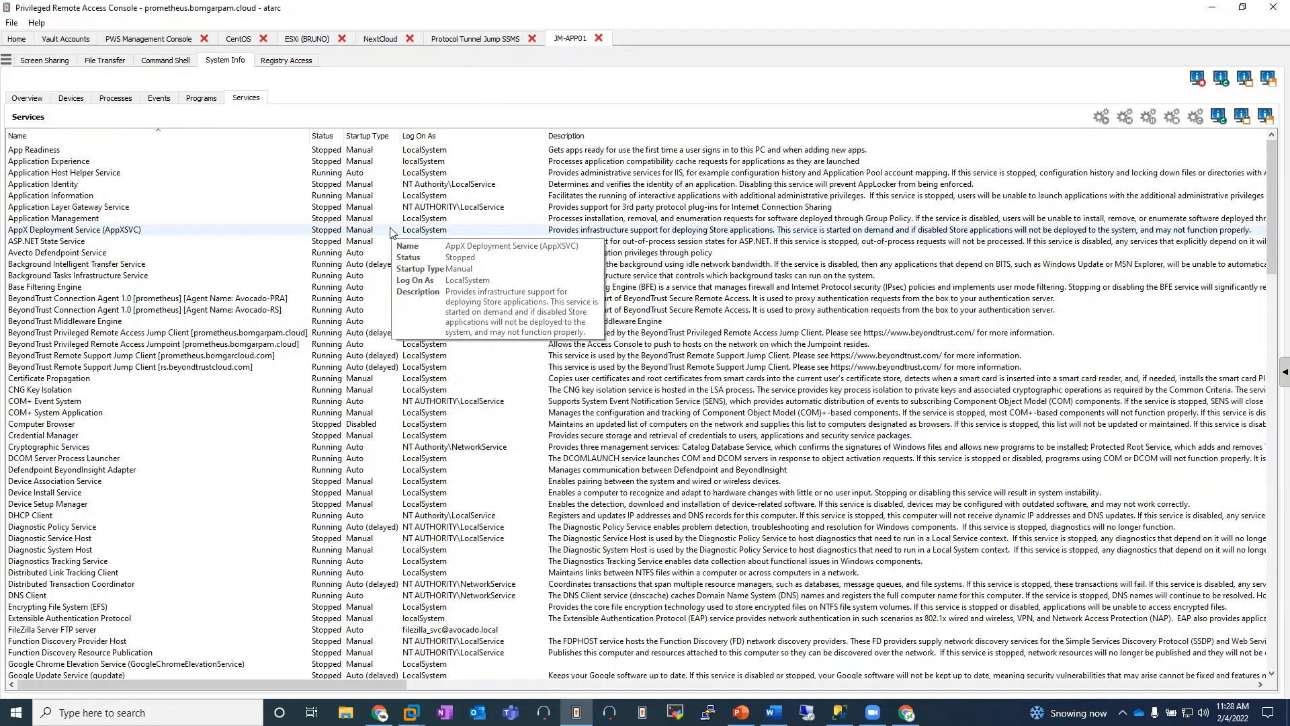
Step: Show JM-APP01's registry and browse to HKEY_LOCAL_MACHINE\SOFTWARE\Avecto\Privilege Guard Client
{"action": "left_click", "coordinate": [286, 60]}
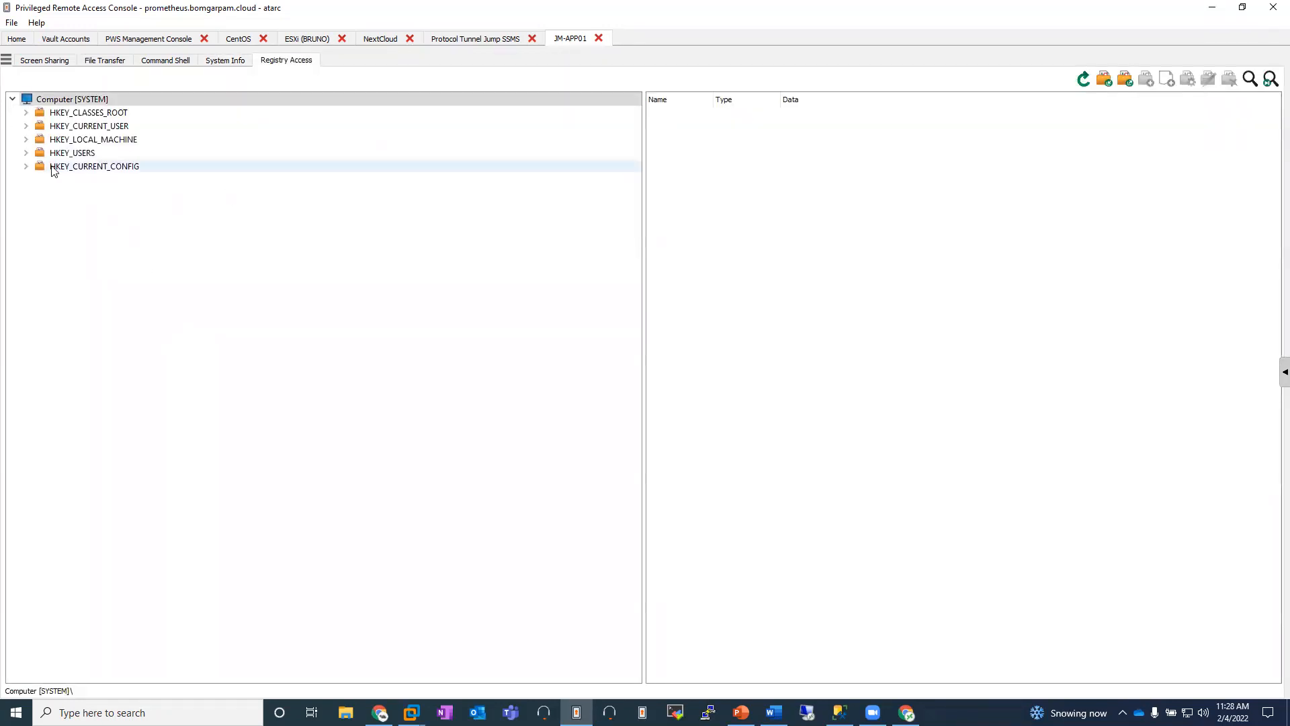
{"action": "left_click", "coordinate": [26, 139]}
{"action": "left_click", "coordinate": [40, 206]}
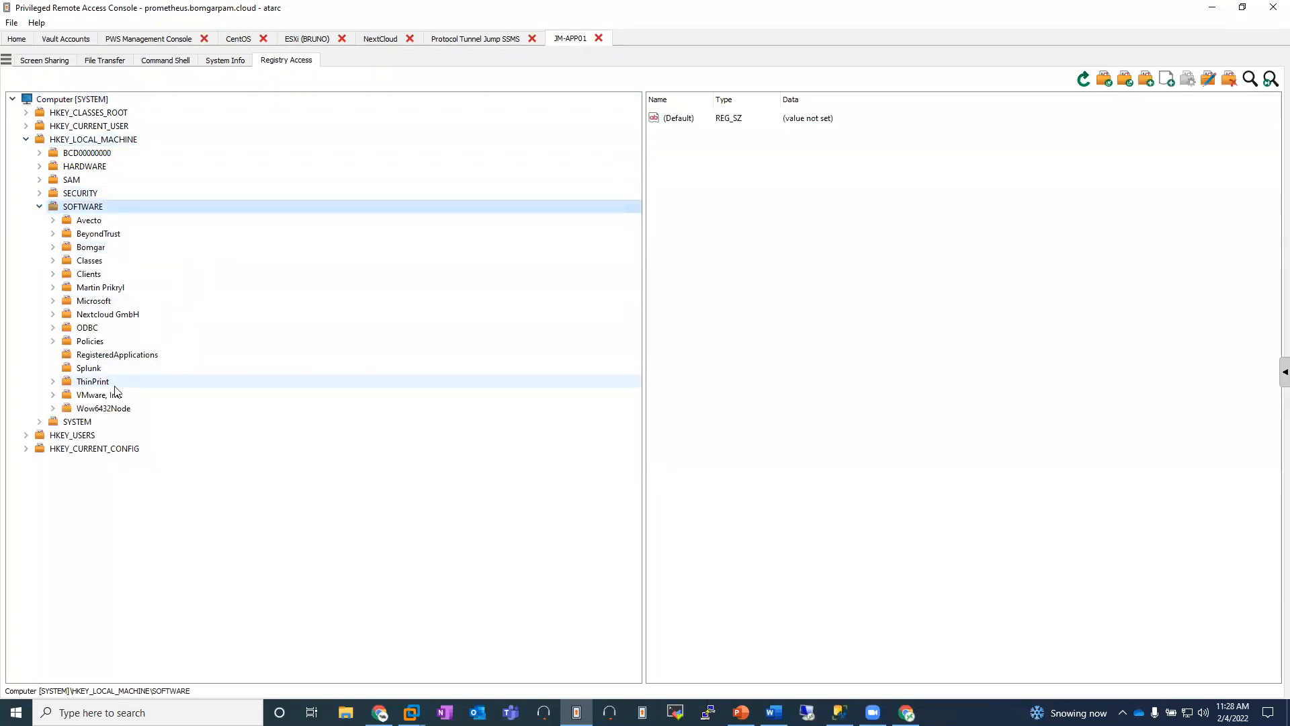
{"action": "left_click", "coordinate": [55, 220]}
{"action": "left_click", "coordinate": [131, 234]}
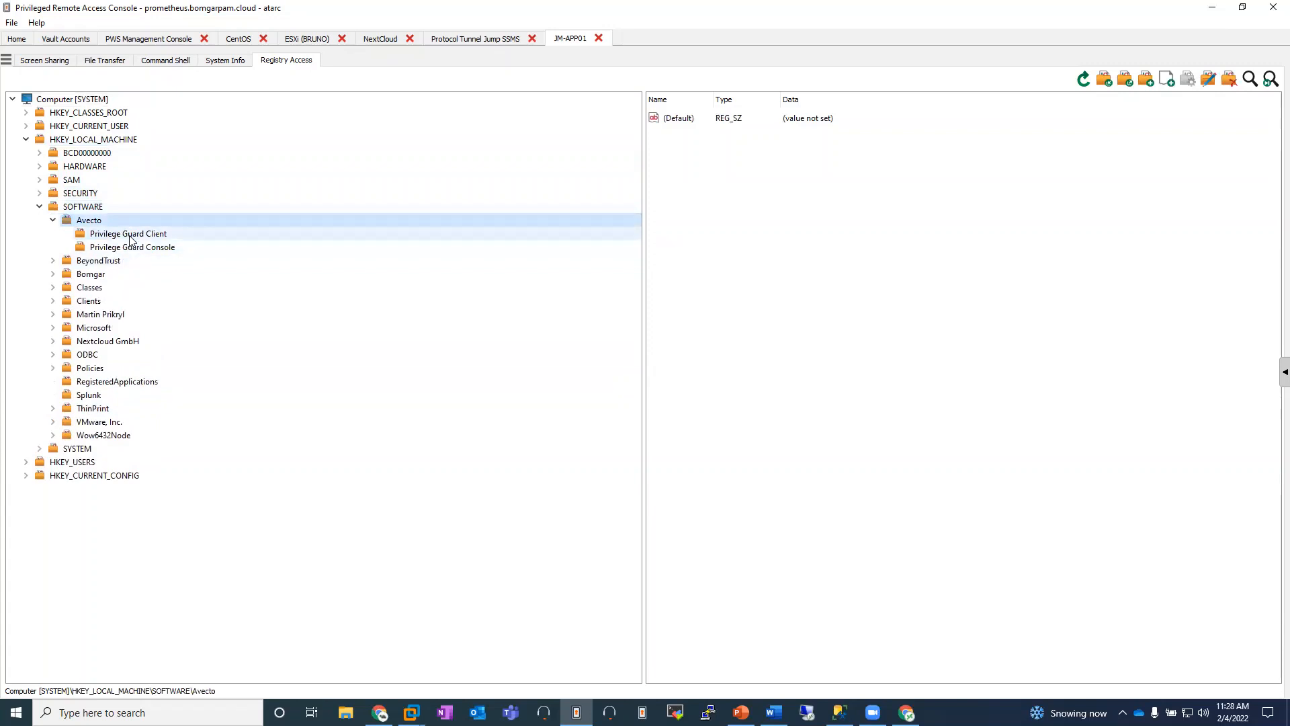
Step: Set the PolicyEnabled string value of the Privilege Guard Client key to GPO
{"action": "double_click", "coordinate": [819, 487]}
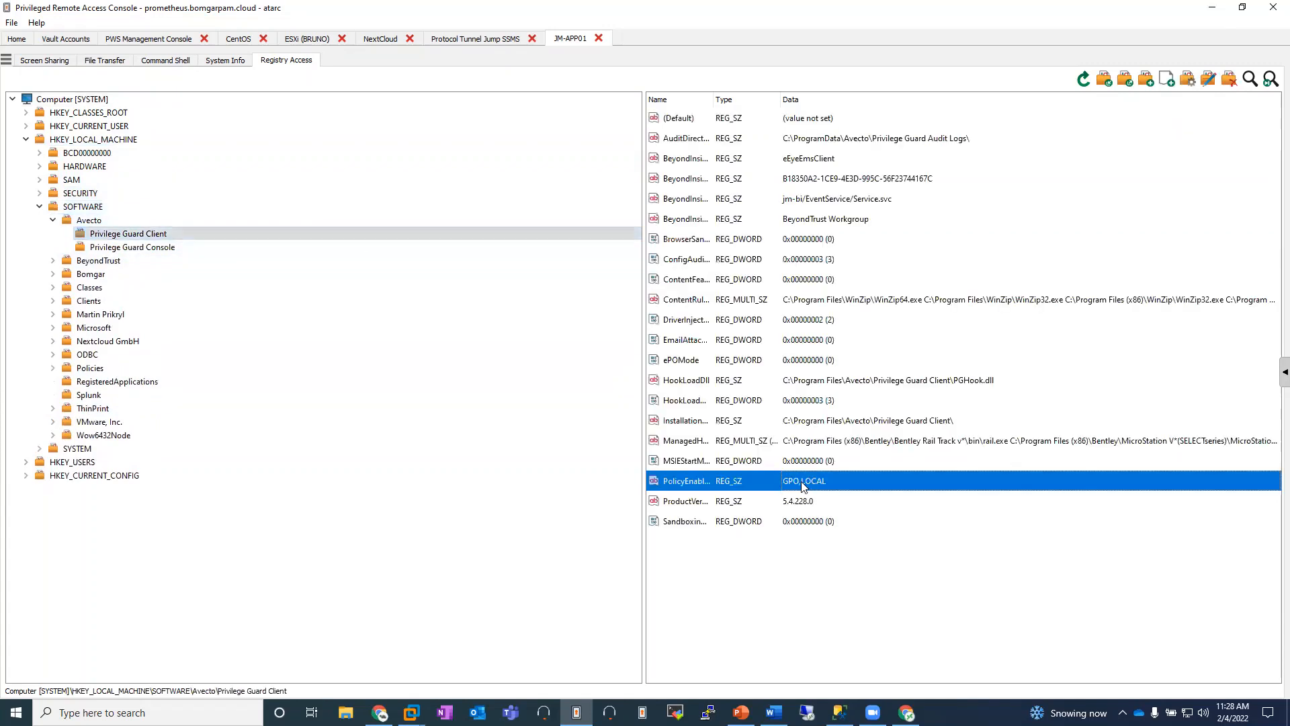
{"action": "left_click", "coordinate": [659, 360]}
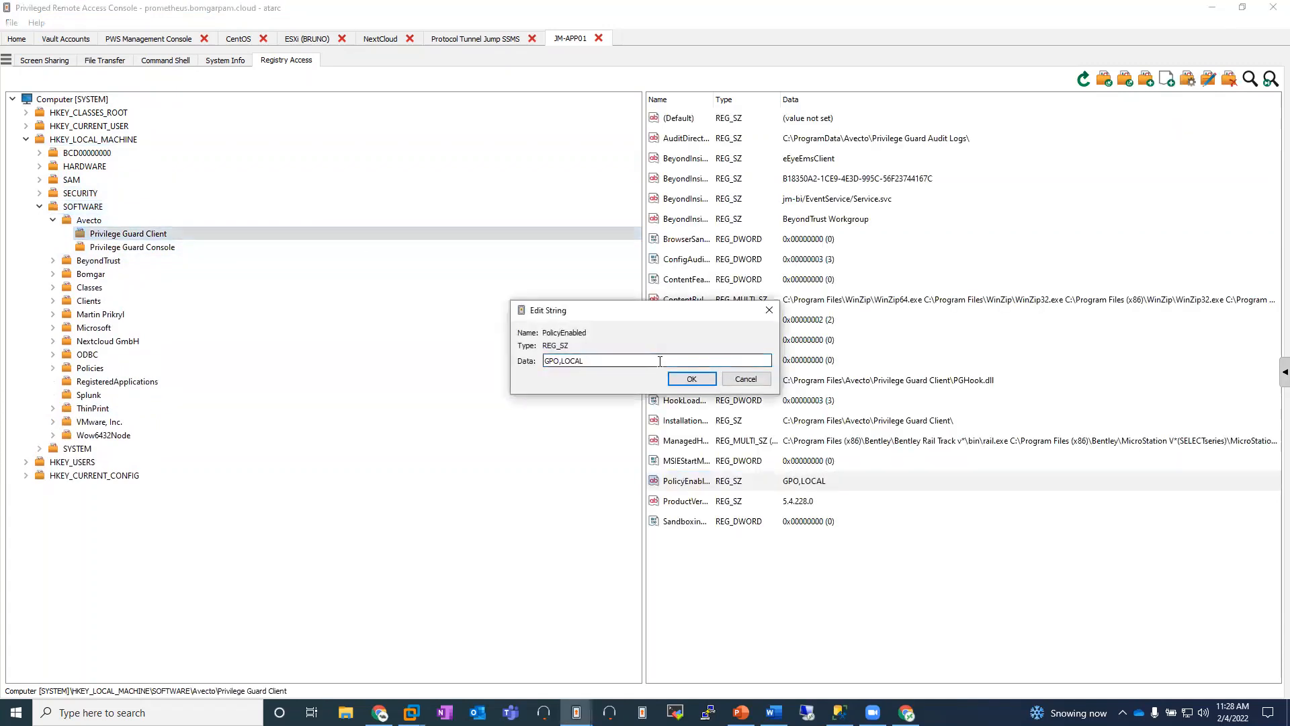
{"action": "key", "text": "BackSpace"}
{"action": "key", "text": "BackSpace"}
{"action": "key", "text": "BackSpace"}
{"action": "key", "text": "BackSpace"}
{"action": "key", "text": "BackSpace"}
{"action": "left_click", "coordinate": [681, 380]}
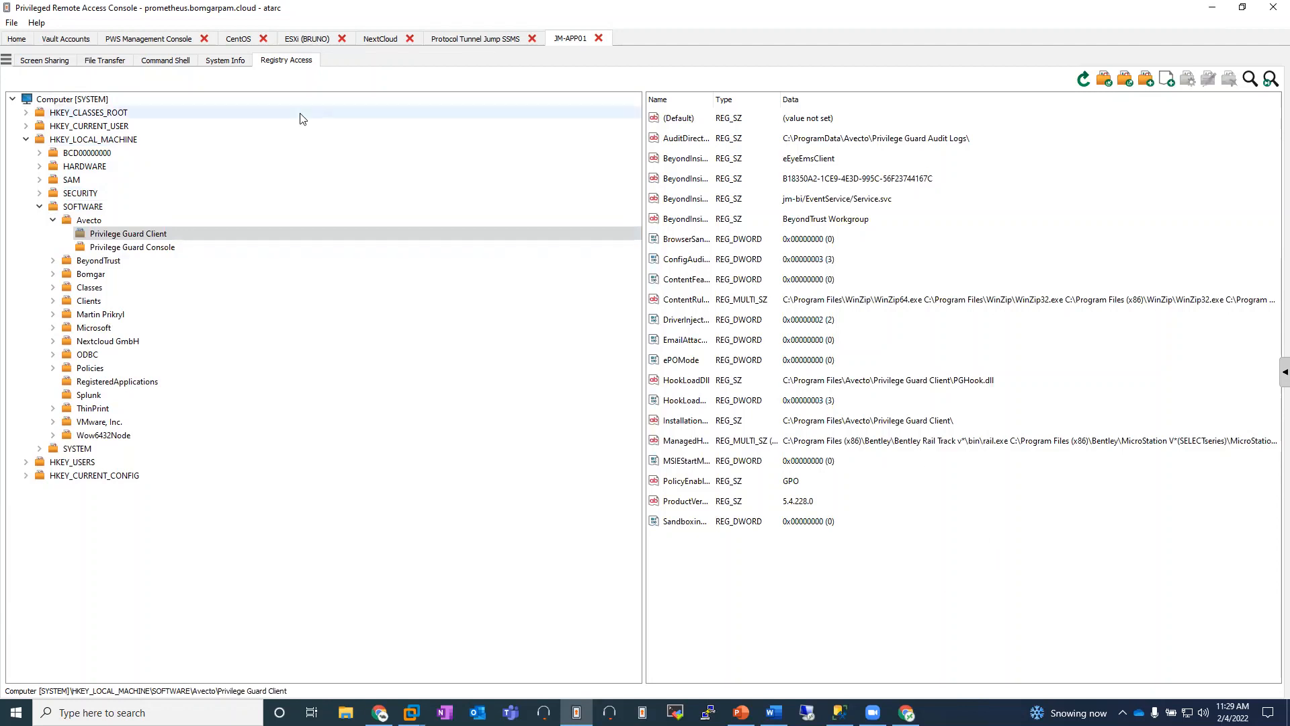
Step: Start screen sharing on JM-APP01 and log in to the endpoint with the vaulted Avocado Admin credential
{"action": "left_click", "coordinate": [44, 60]}
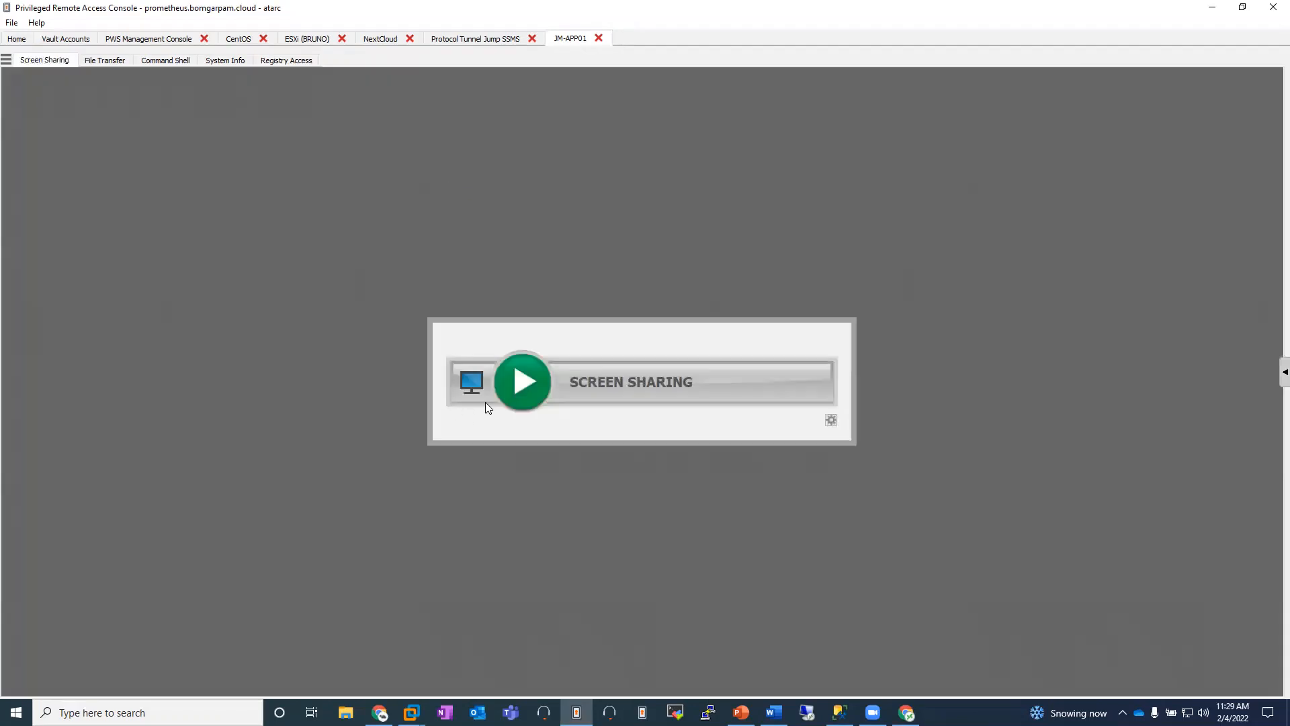
{"action": "left_click", "coordinate": [521, 378]}
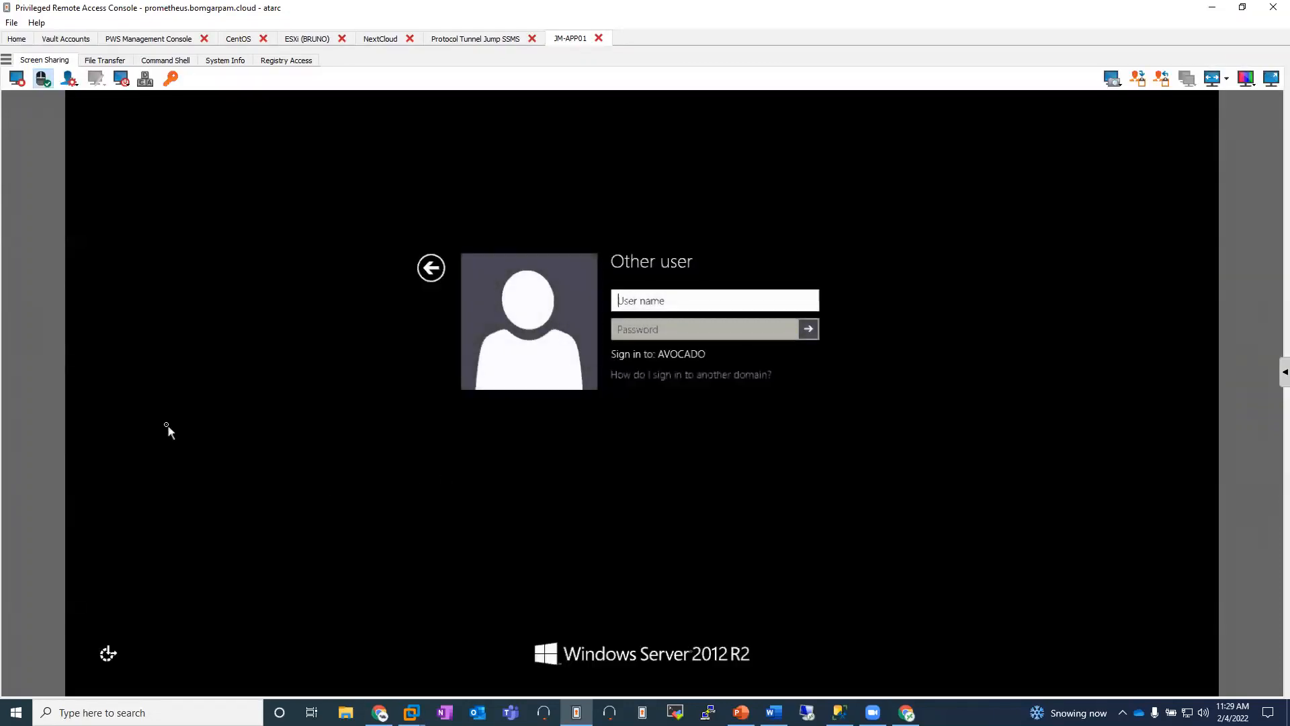
{"action": "left_click", "coordinate": [171, 80]}
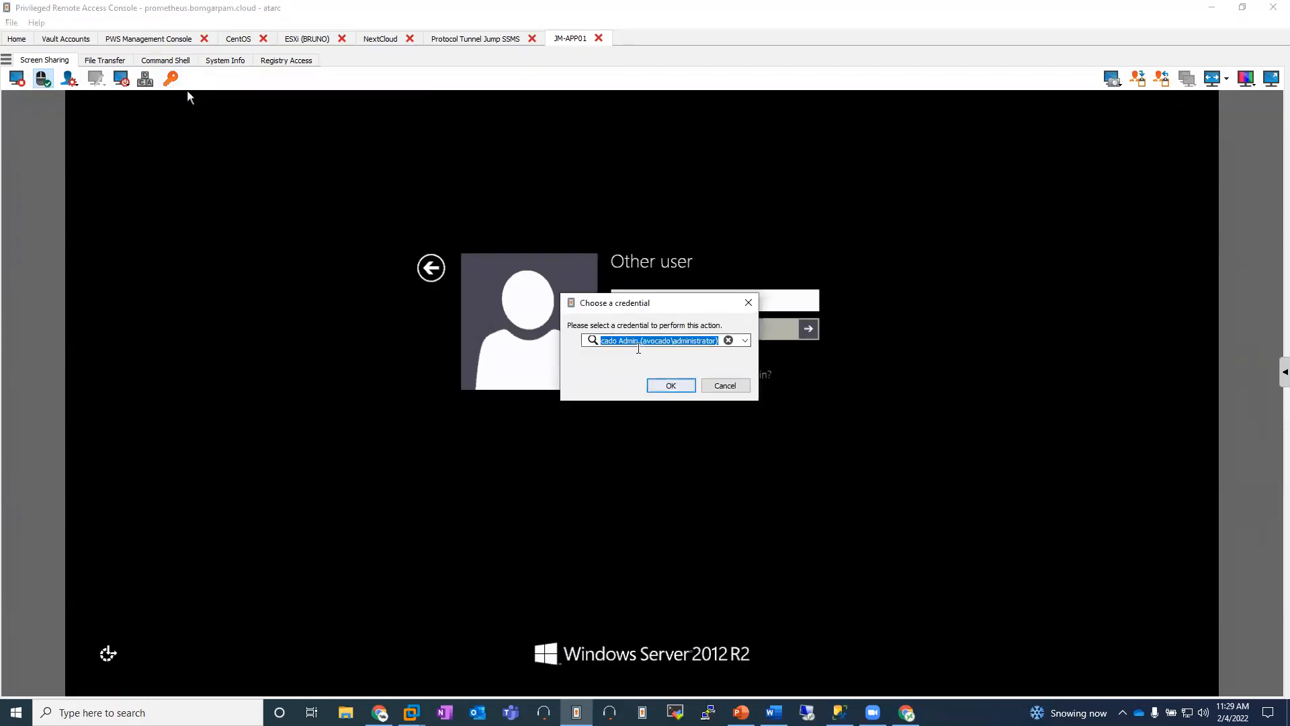
{"action": "left_click", "coordinate": [744, 341]}
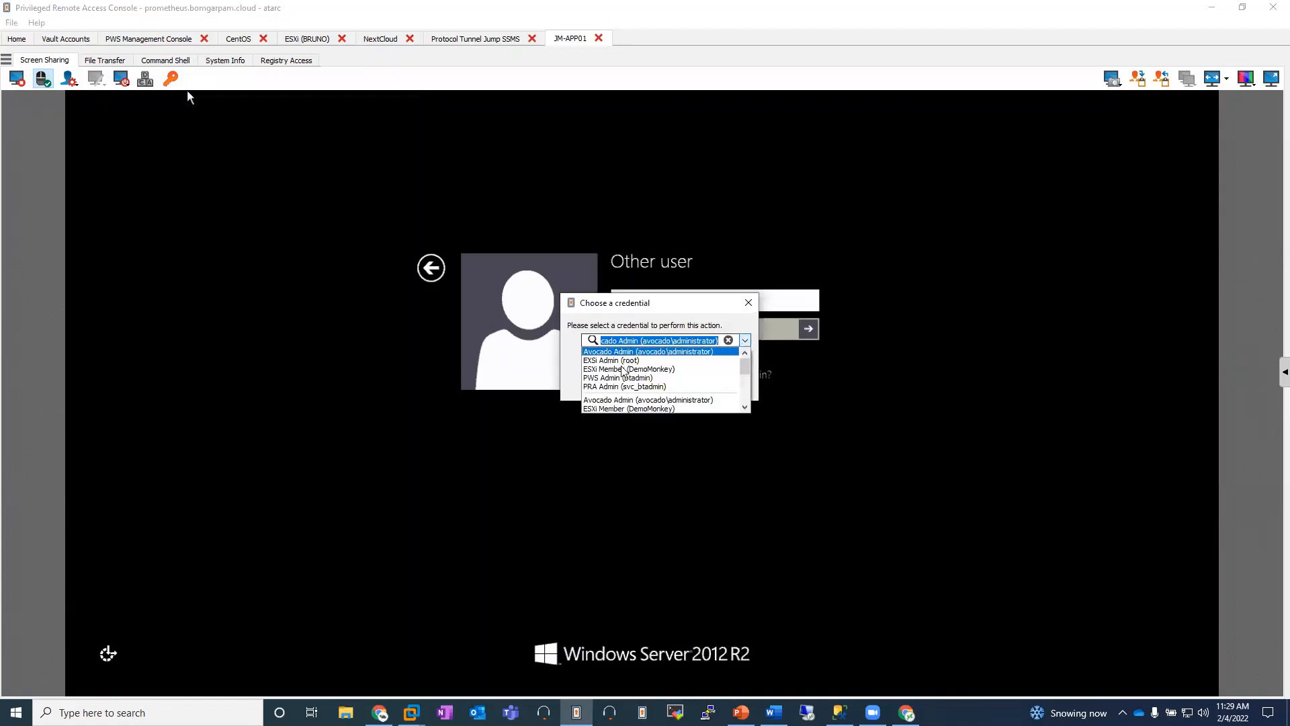
{"action": "left_click", "coordinate": [645, 351]}
{"action": "left_click", "coordinate": [672, 387]}
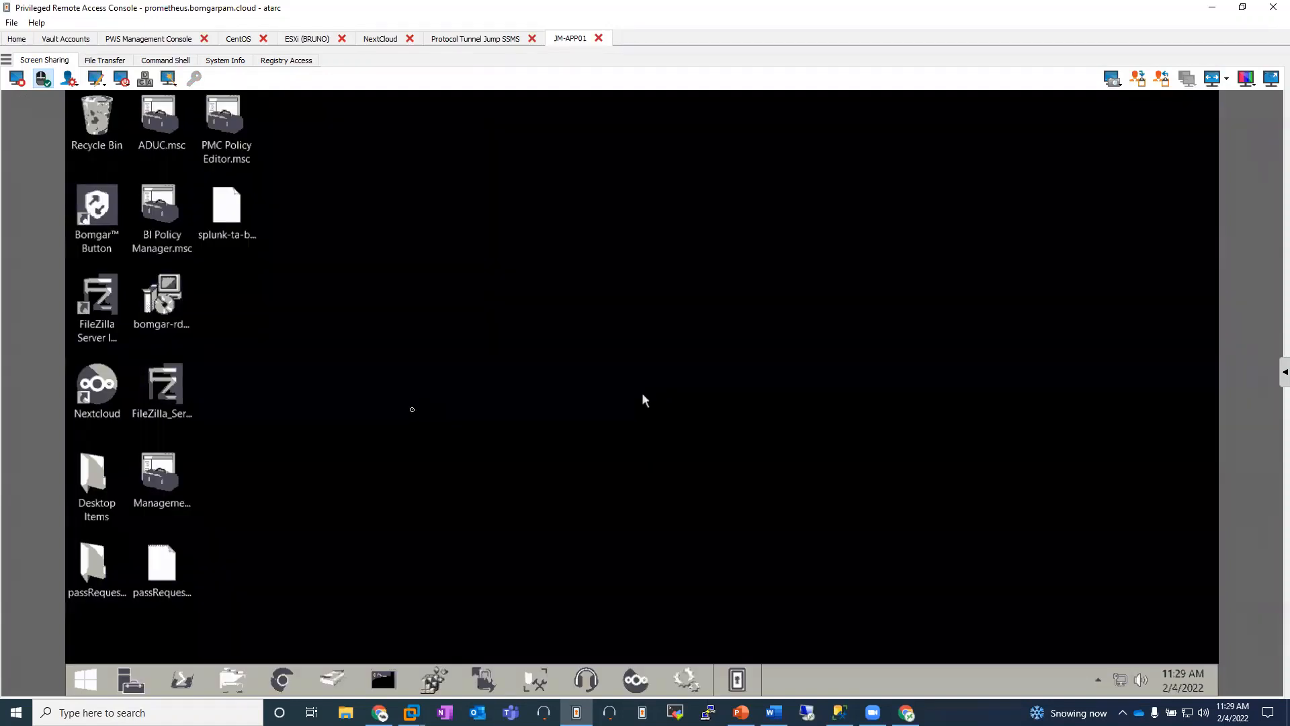
Step: Switch the JM-APP01 screen sharing to a full-color setting under Color Quality Optimized
{"action": "left_click", "coordinate": [1248, 80]}
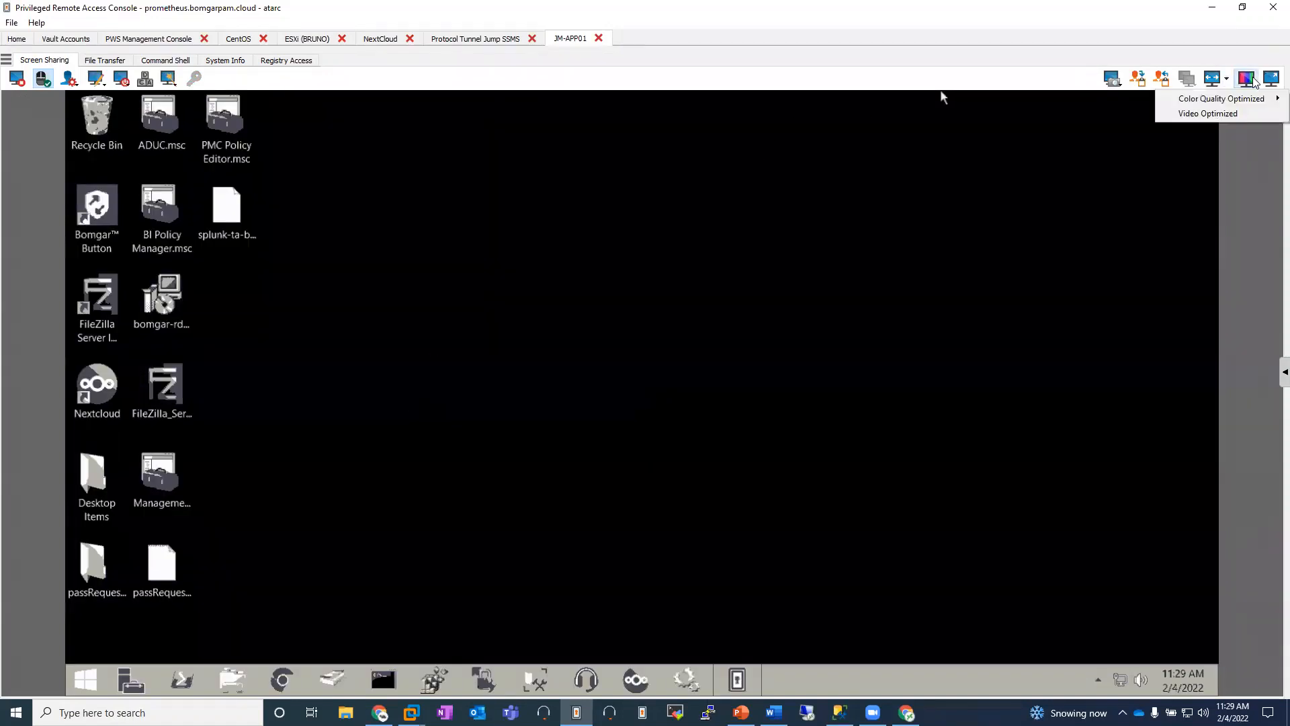
{"action": "mouse_move", "coordinate": [1235, 105]}
{"action": "left_click", "coordinate": [1069, 141]}
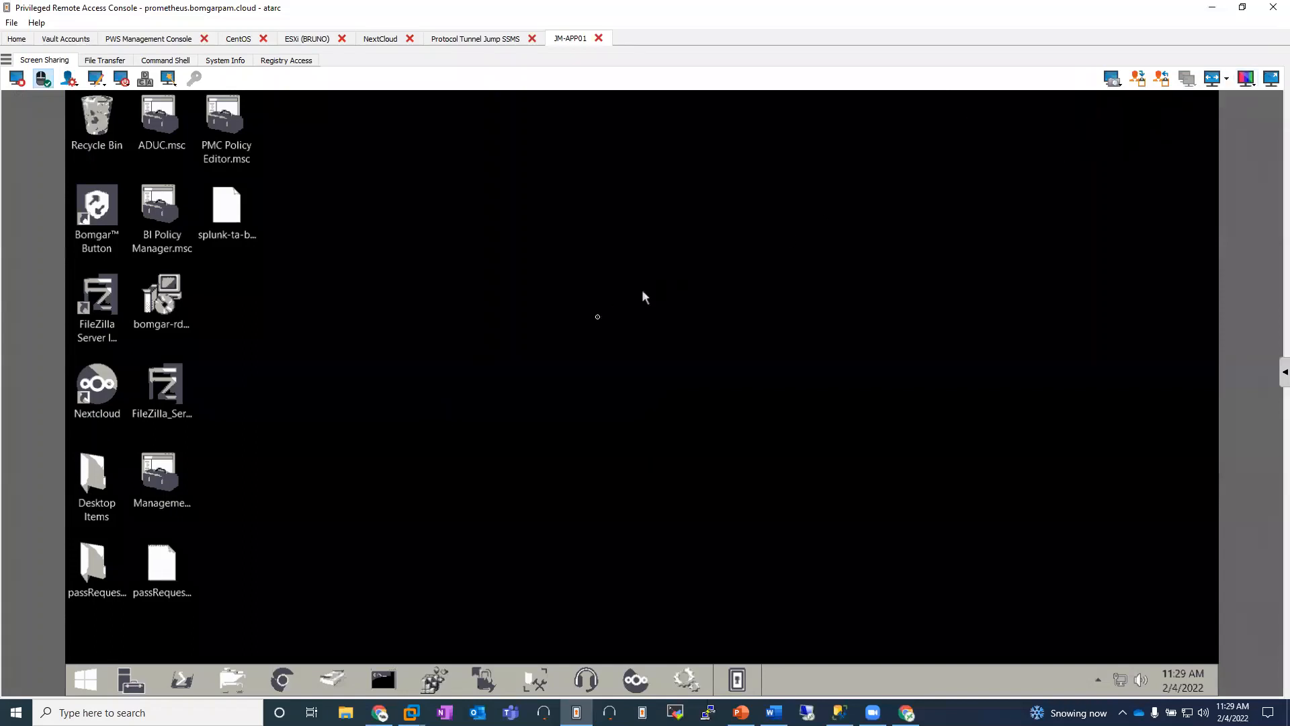
Step: Launch the elevated Date and Time control panel as SYSTEM on the endpoint and show its date and time settings
{"action": "left_click", "coordinate": [167, 79]}
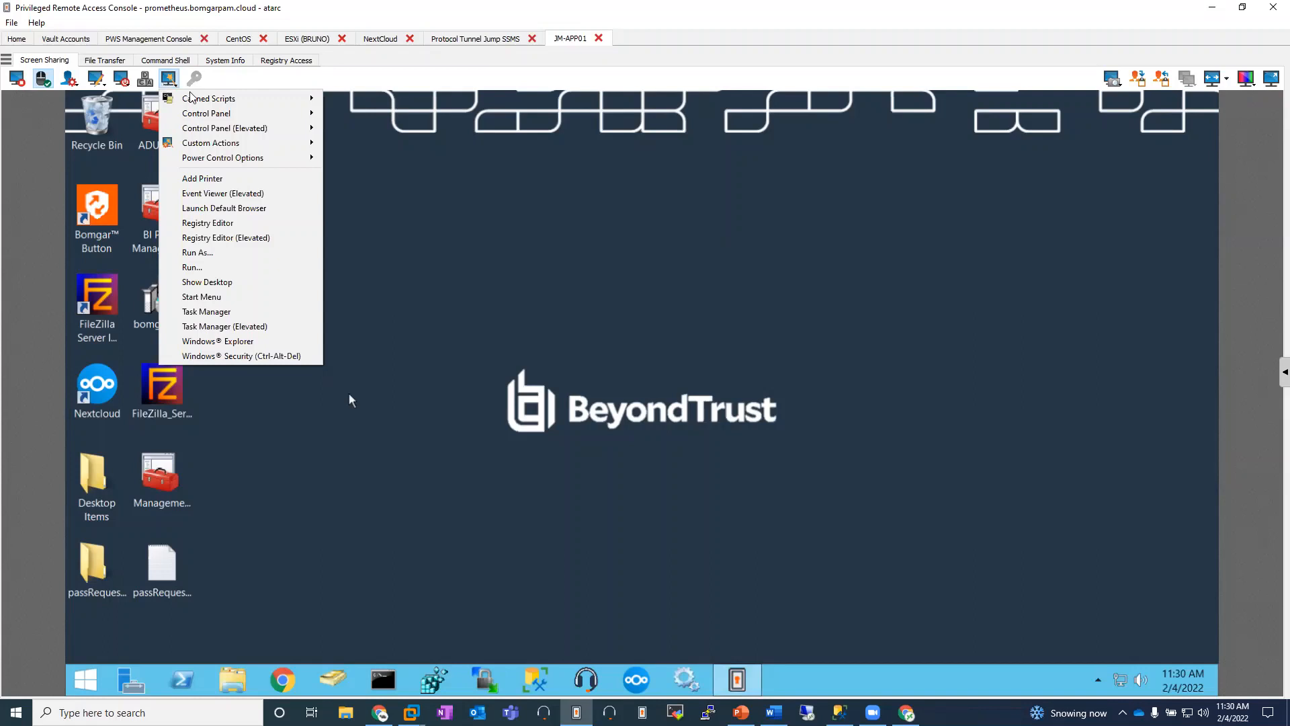
{"action": "mouse_move", "coordinate": [257, 135]}
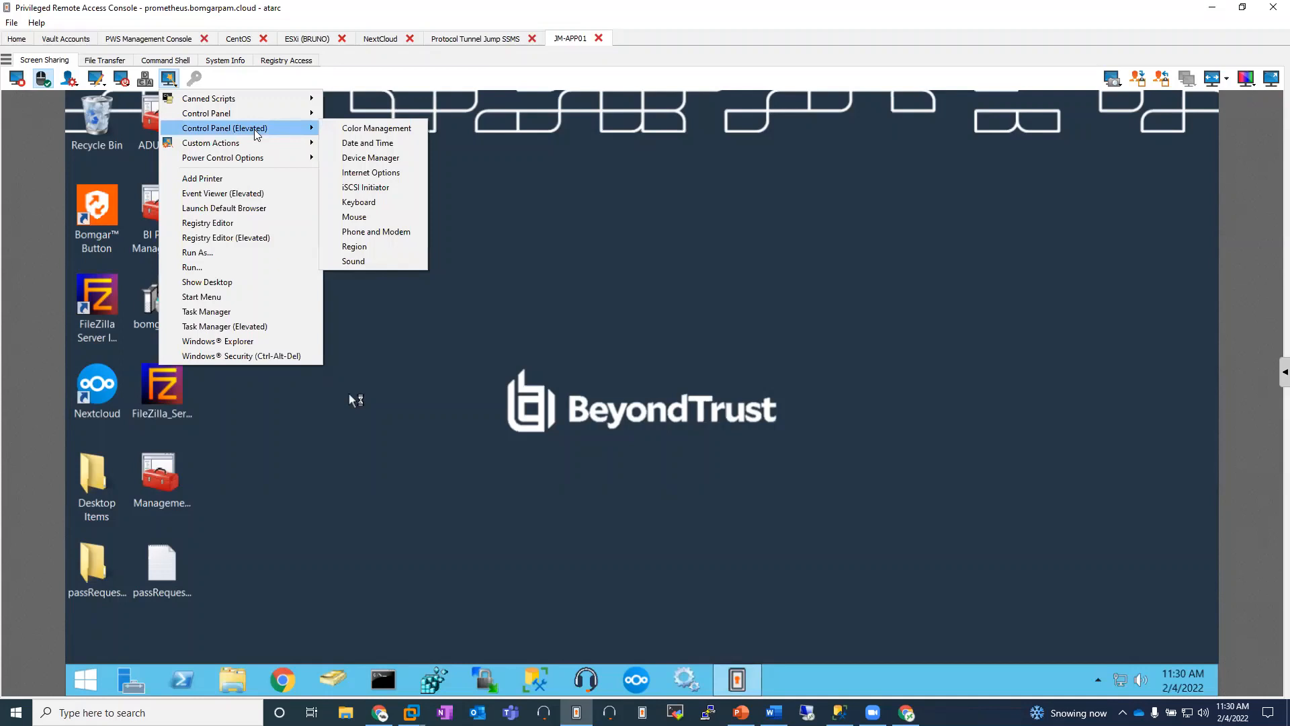
{"action": "mouse_move", "coordinate": [268, 104]}
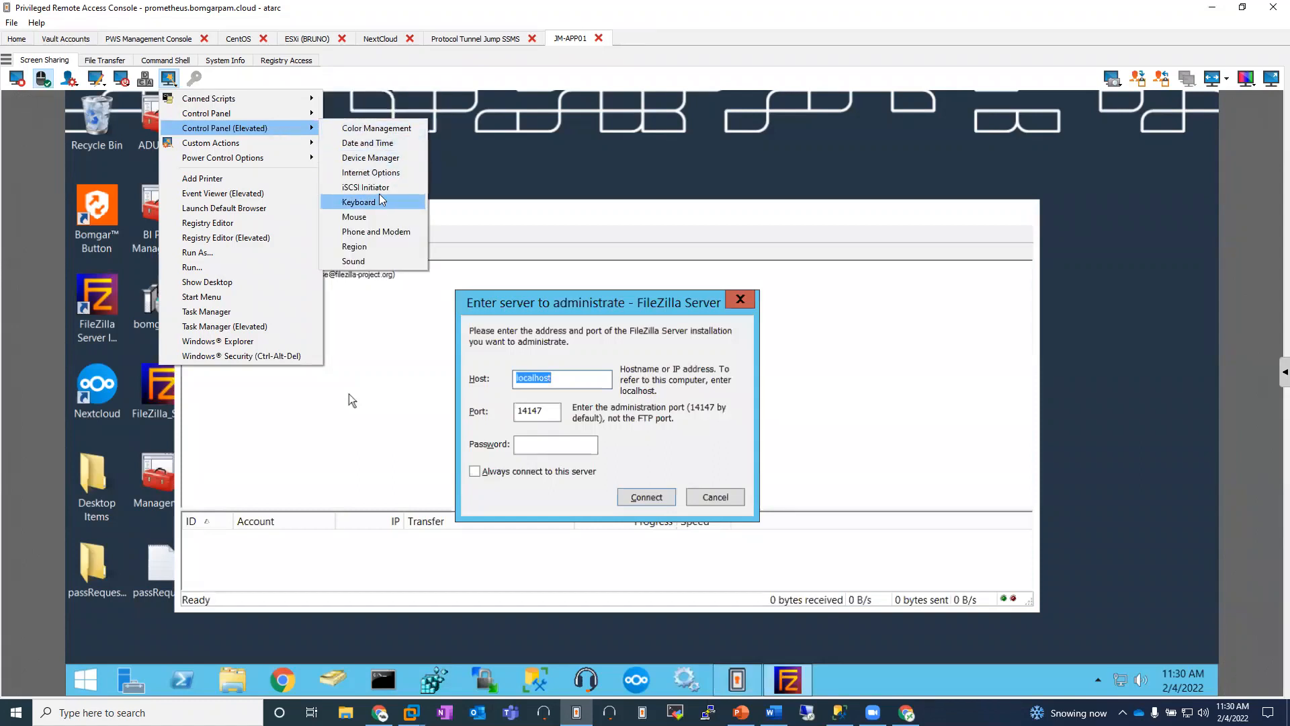
{"action": "left_click", "coordinate": [380, 150]}
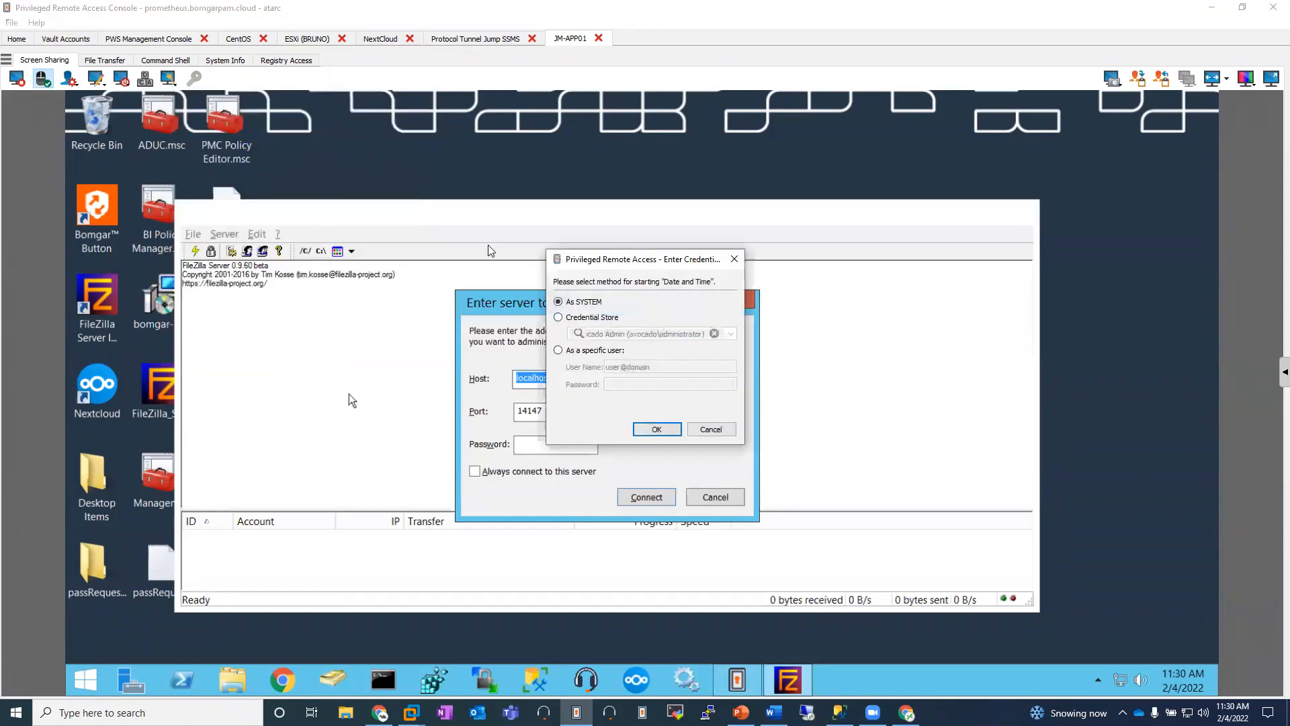
{"action": "left_click", "coordinate": [655, 428]}
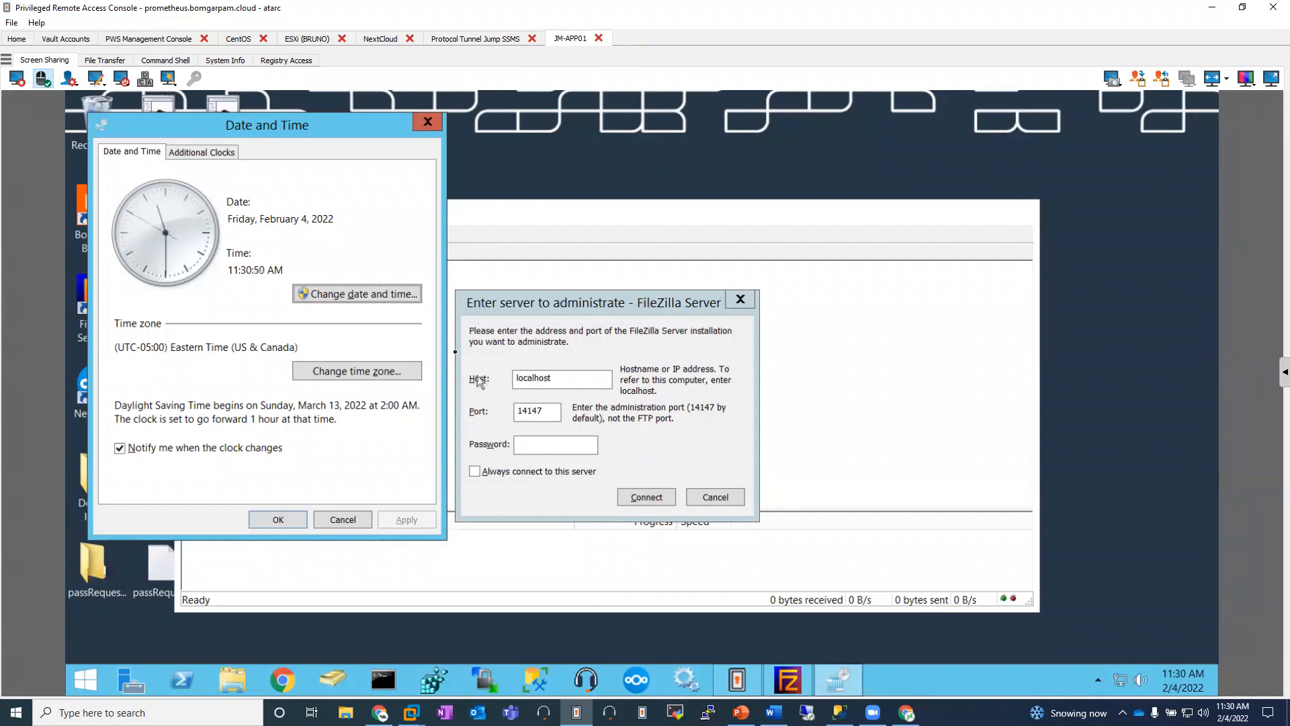
{"action": "key", "text": "Return"}
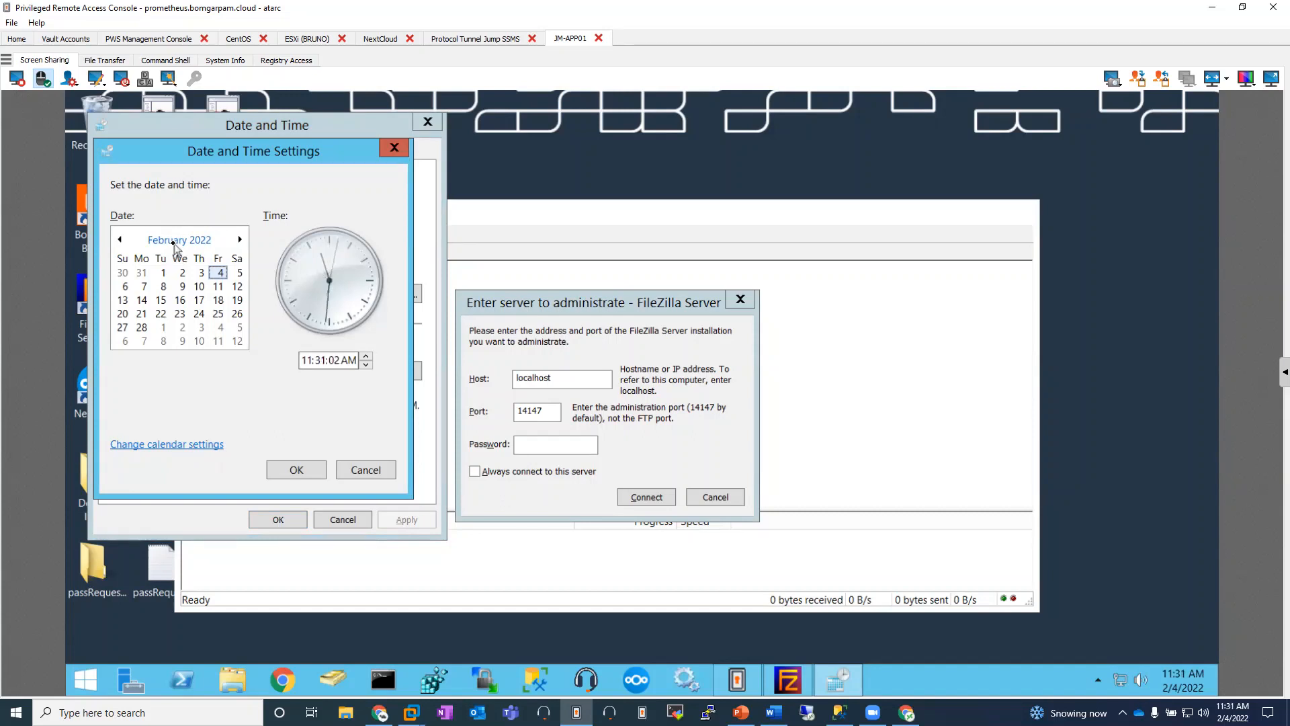
Step: Look through the power control and custom actions offered for the endpoint
{"action": "left_click", "coordinate": [168, 80]}
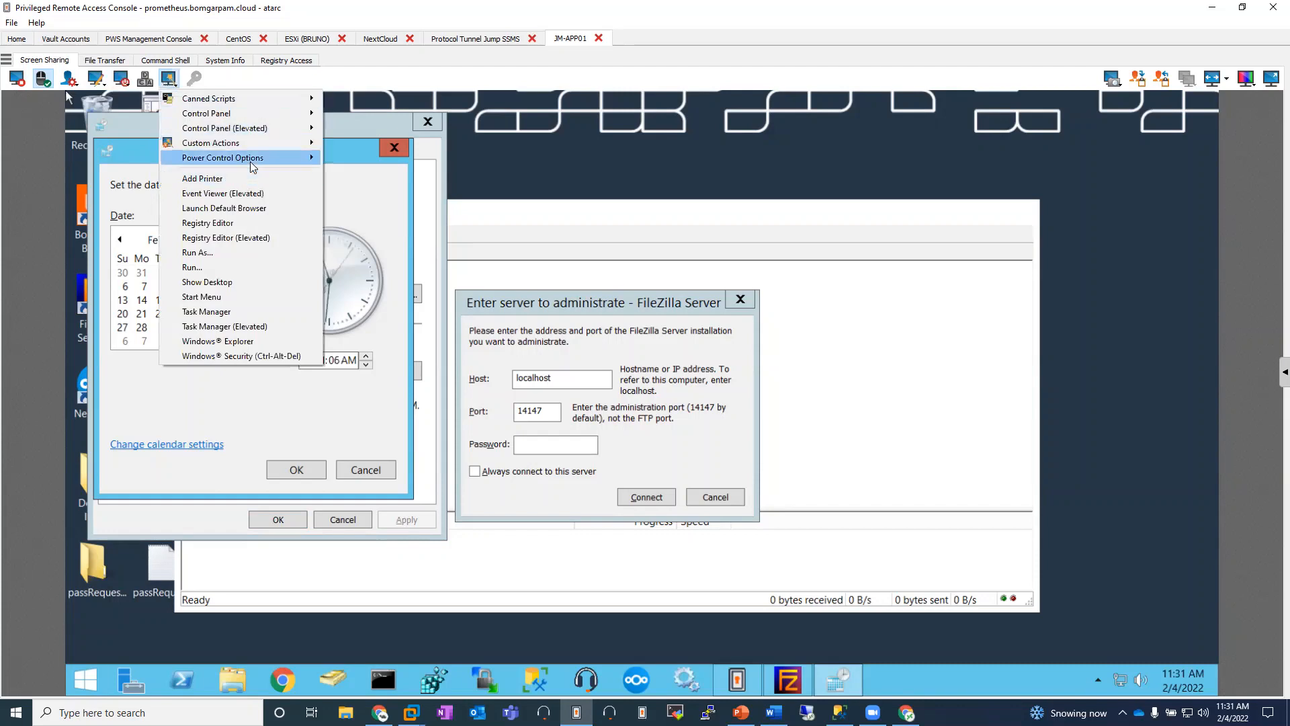
{"action": "mouse_move", "coordinate": [252, 166]}
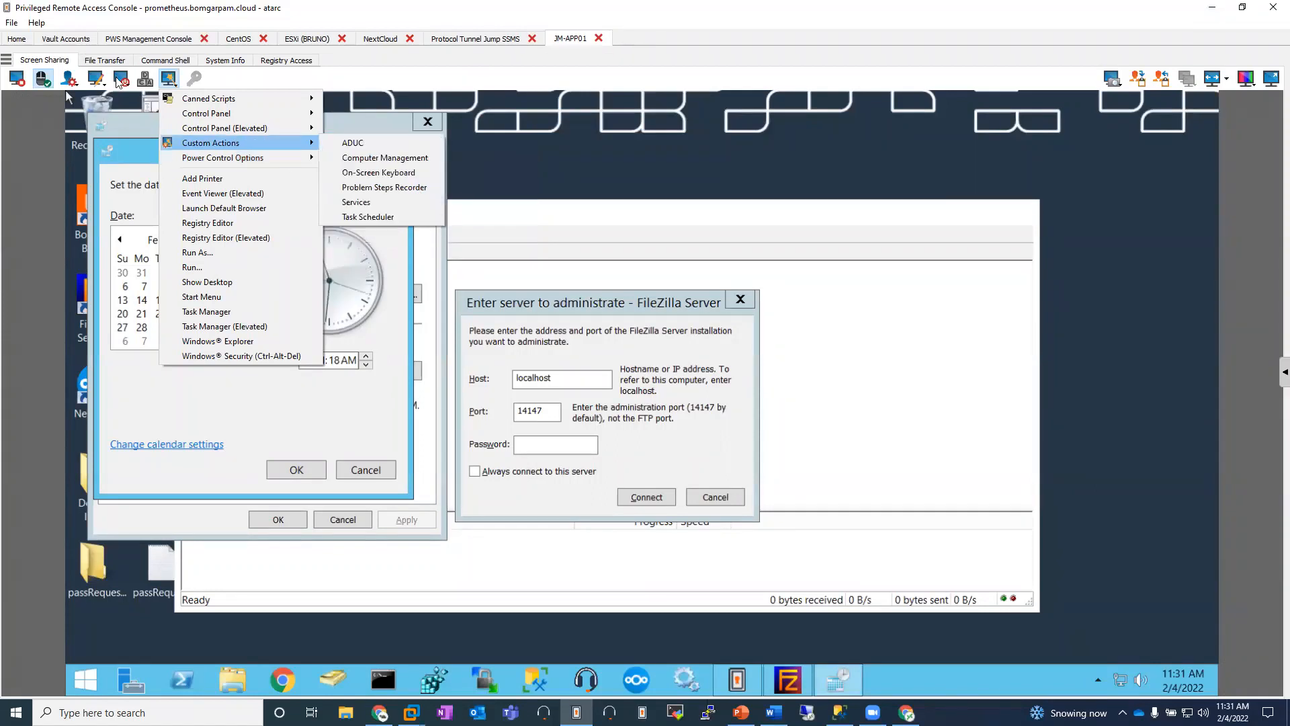
{"action": "left_click", "coordinate": [119, 78]}
{"action": "left_click", "coordinate": [84, 77]}
Step: Demonstrate the Virtual Pointer annotation on the shared screen and switch back to No Tool
{"action": "left_click", "coordinate": [96, 80]}
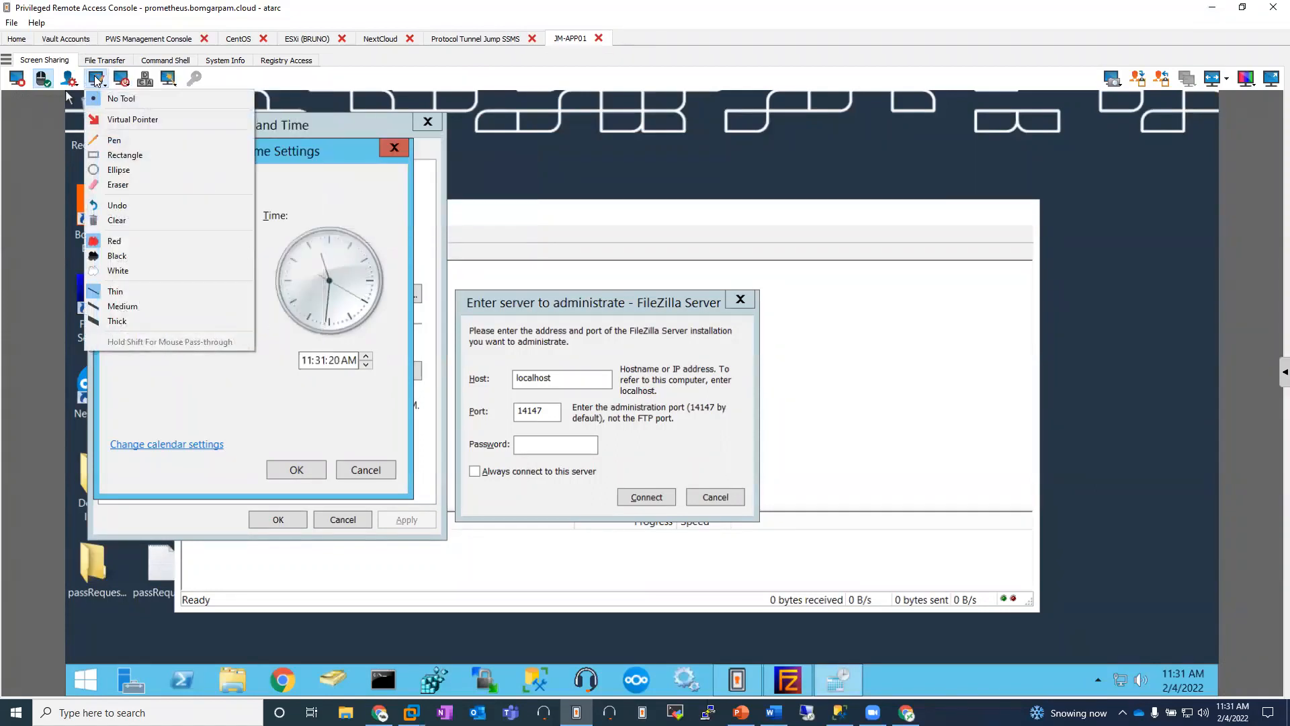
{"action": "left_click", "coordinate": [126, 121]}
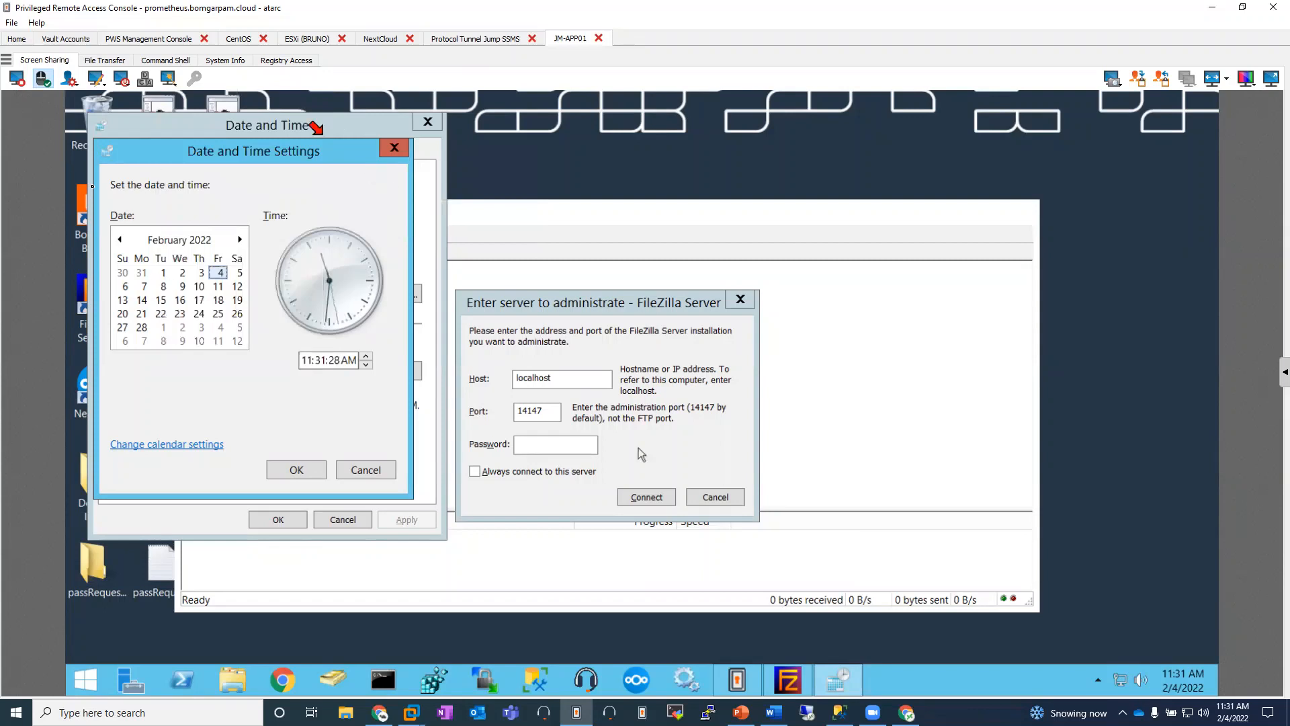
{"action": "left_click", "coordinate": [97, 79]}
{"action": "left_click", "coordinate": [106, 98]}
Step: Restrict mouse and keyboard control at the JM-APP01 endpoint
{"action": "left_click", "coordinate": [69, 79]}
{"action": "left_click", "coordinate": [119, 114]}
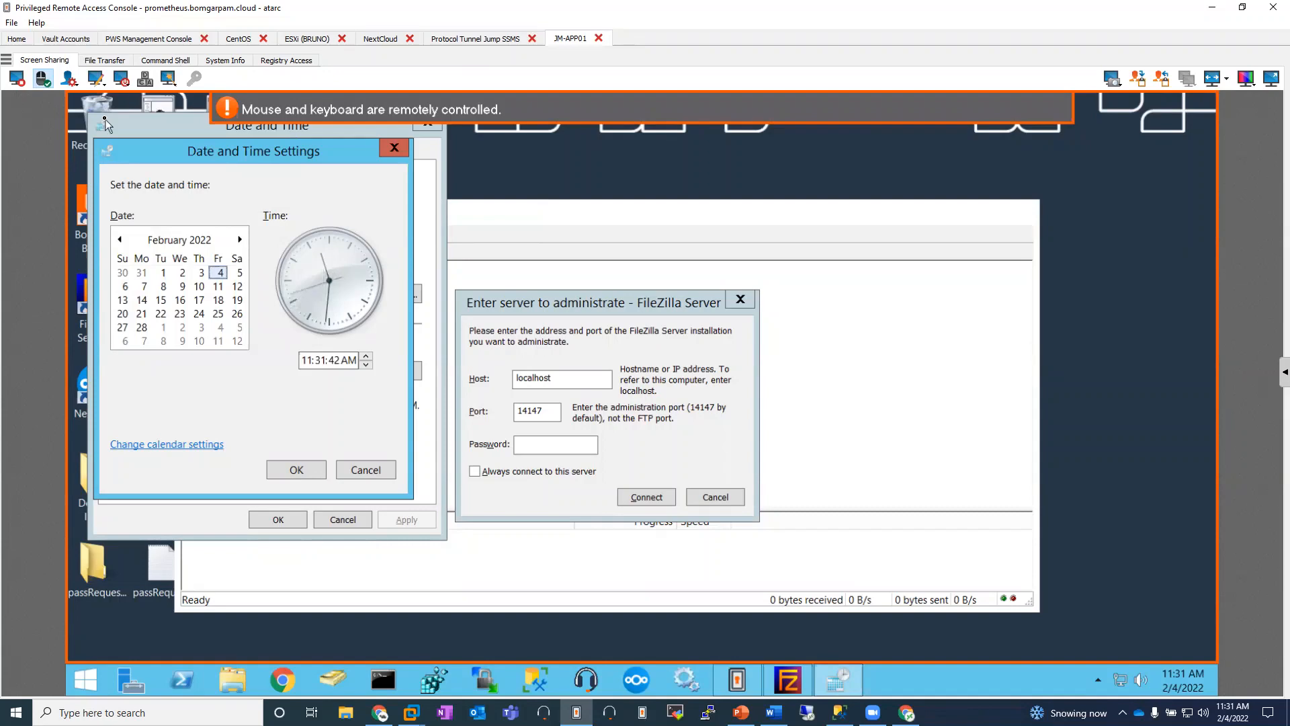
Step: Expand the JM-APP01 session sidebar and examine its chat log, session info and the options for inviting others to the session
{"action": "left_click", "coordinate": [1283, 373]}
{"action": "left_click", "coordinate": [1082, 66]}
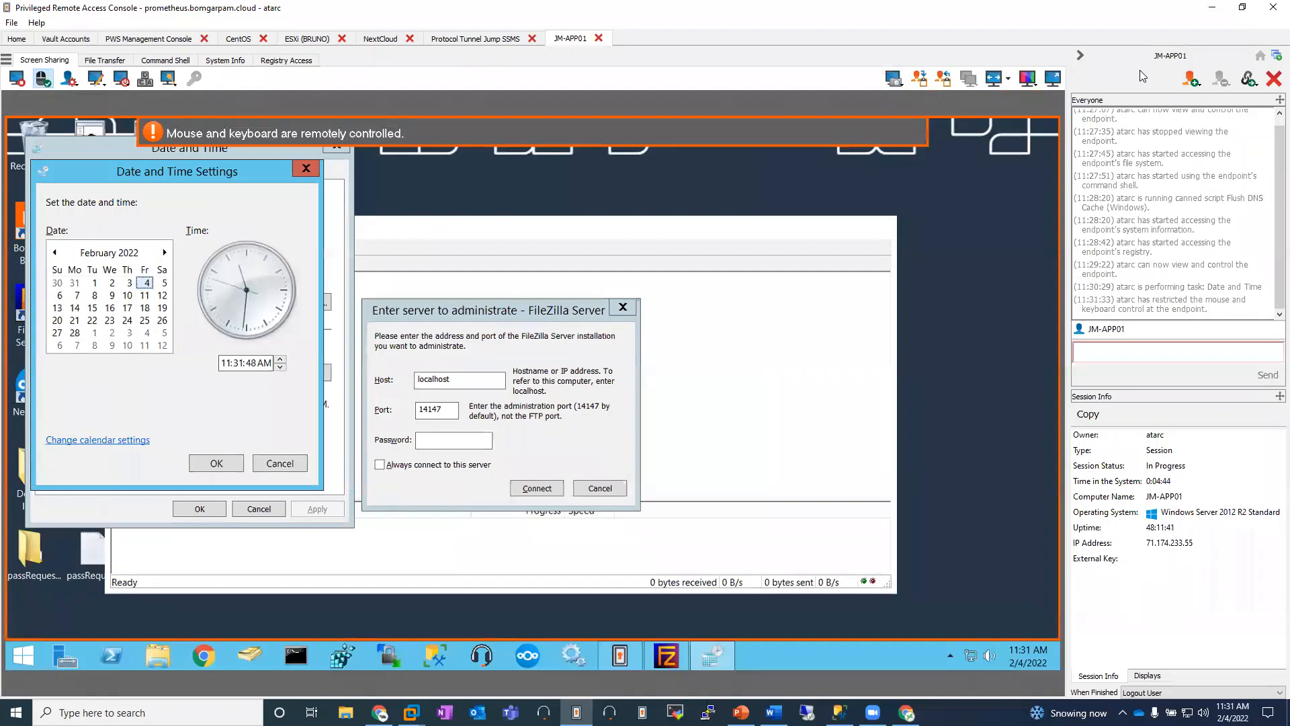
{"action": "left_click", "coordinate": [1199, 85]}
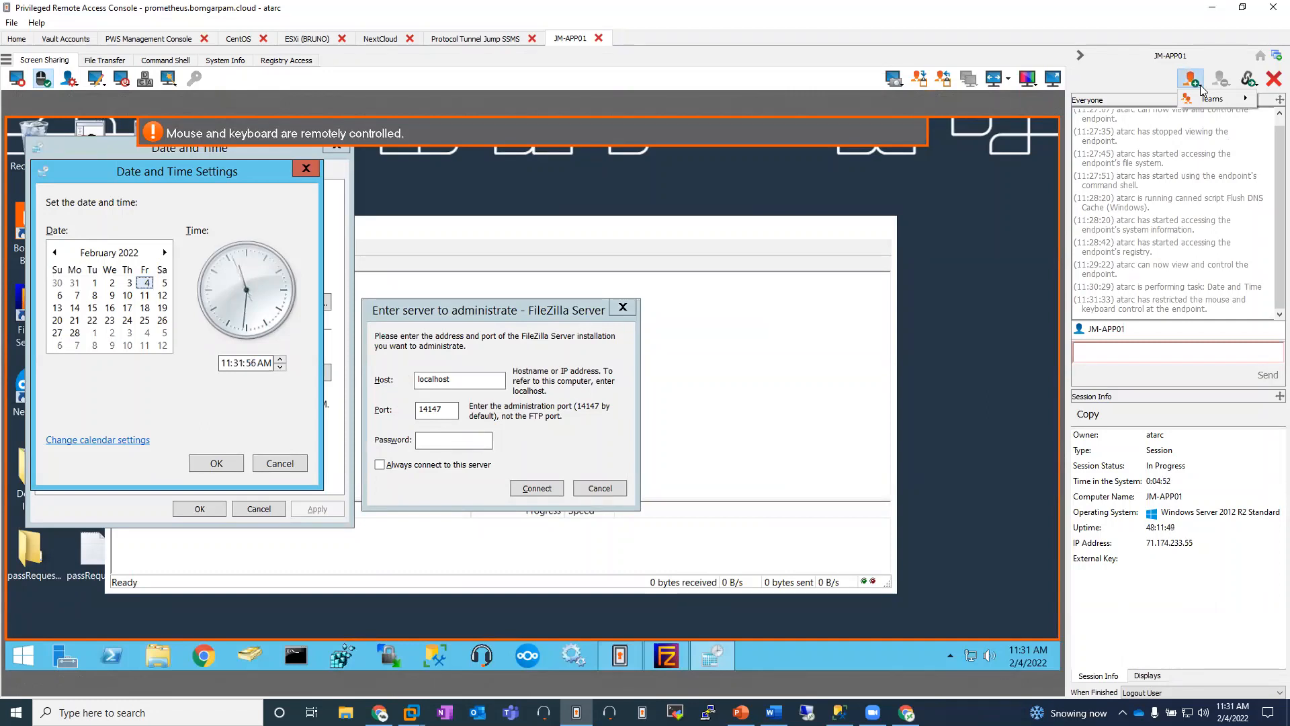
{"action": "left_click", "coordinate": [1160, 625]}
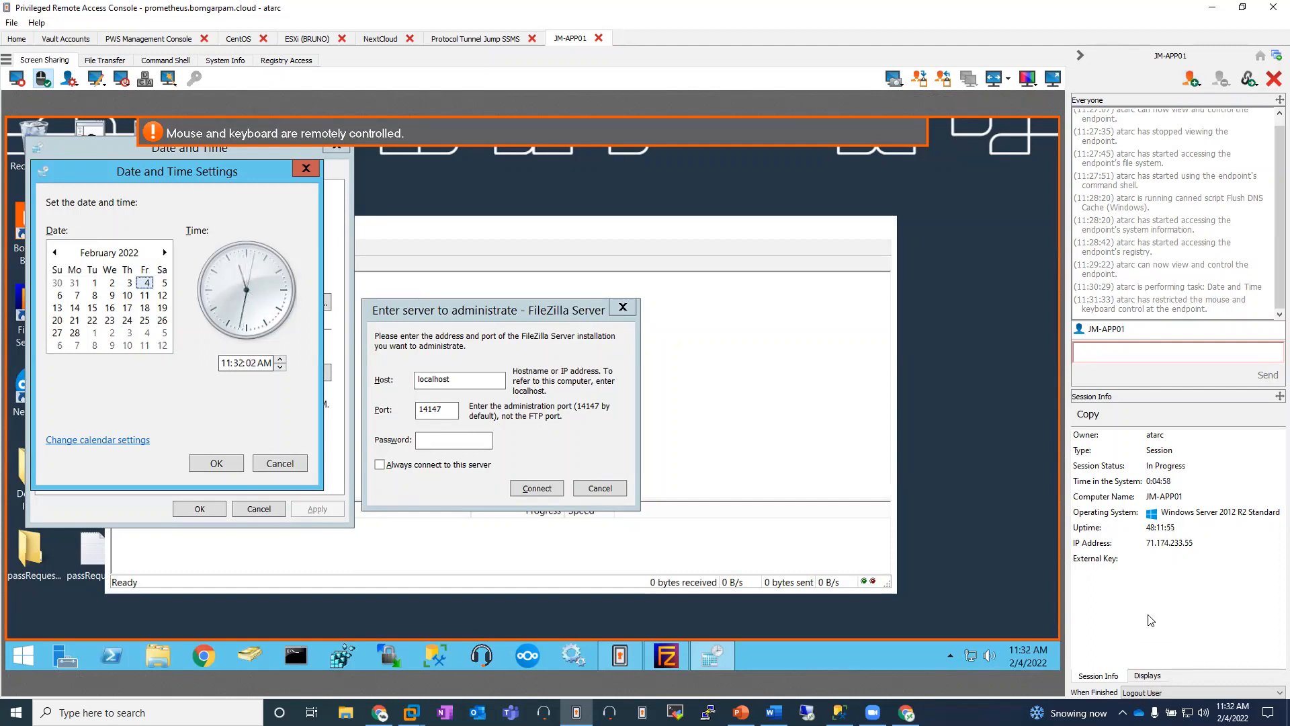
Step: Leave the JM-APP01 session view, switch to Chrome and log in to the administrative interface with the prefilled admin credentials
{"action": "left_click", "coordinate": [17, 39]}
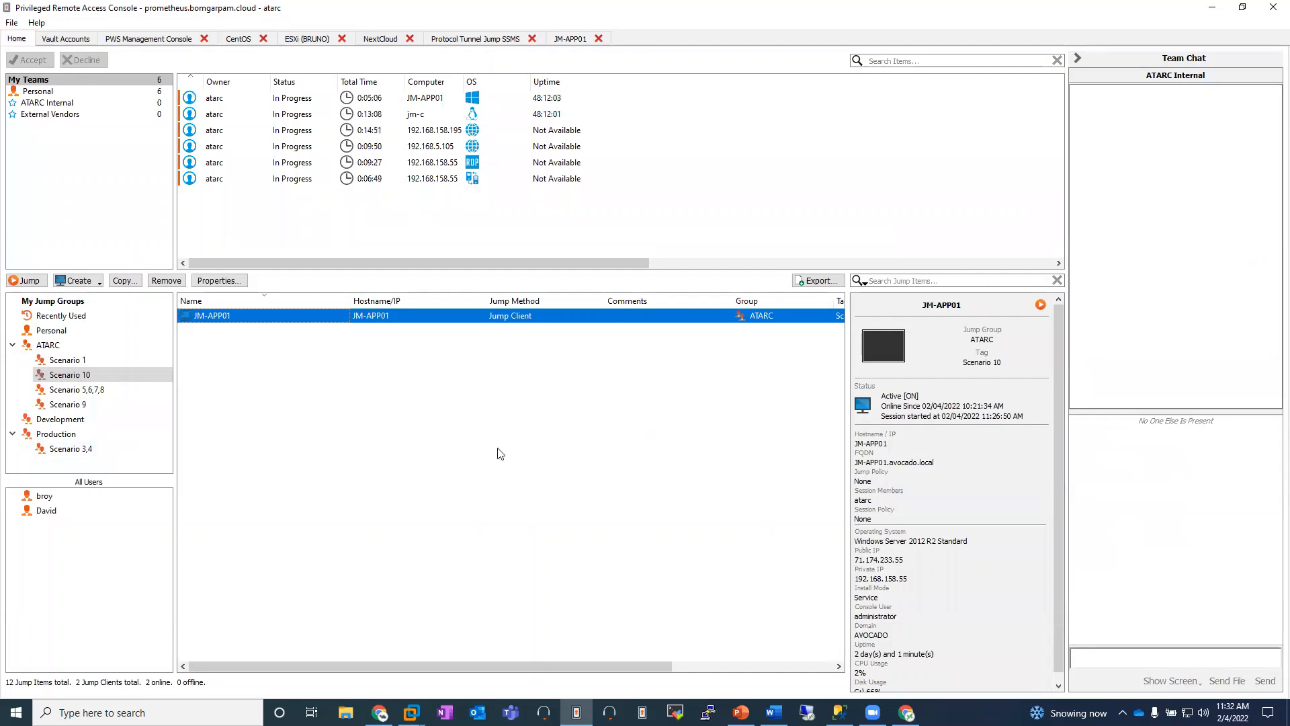
{"action": "left_click", "coordinate": [516, 454]}
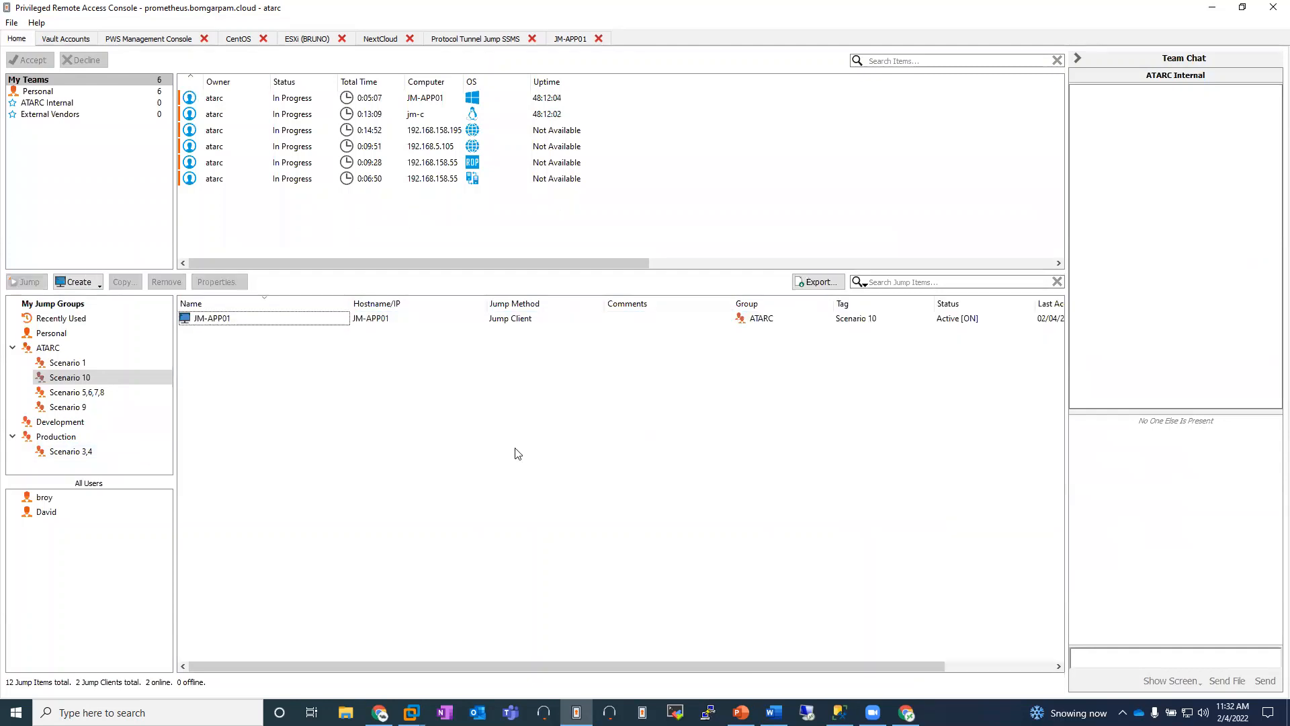
{"action": "left_click", "coordinate": [380, 713]}
{"action": "left_click", "coordinate": [86, 10]}
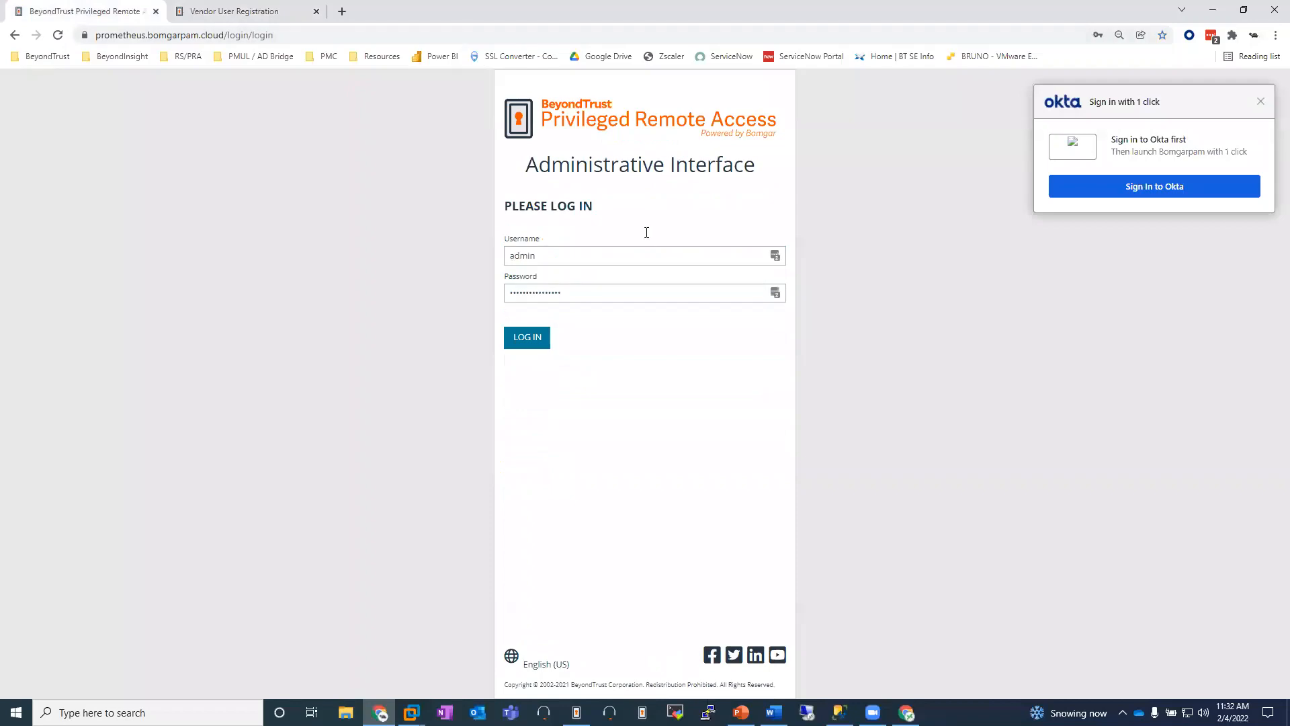
{"action": "left_click", "coordinate": [533, 340]}
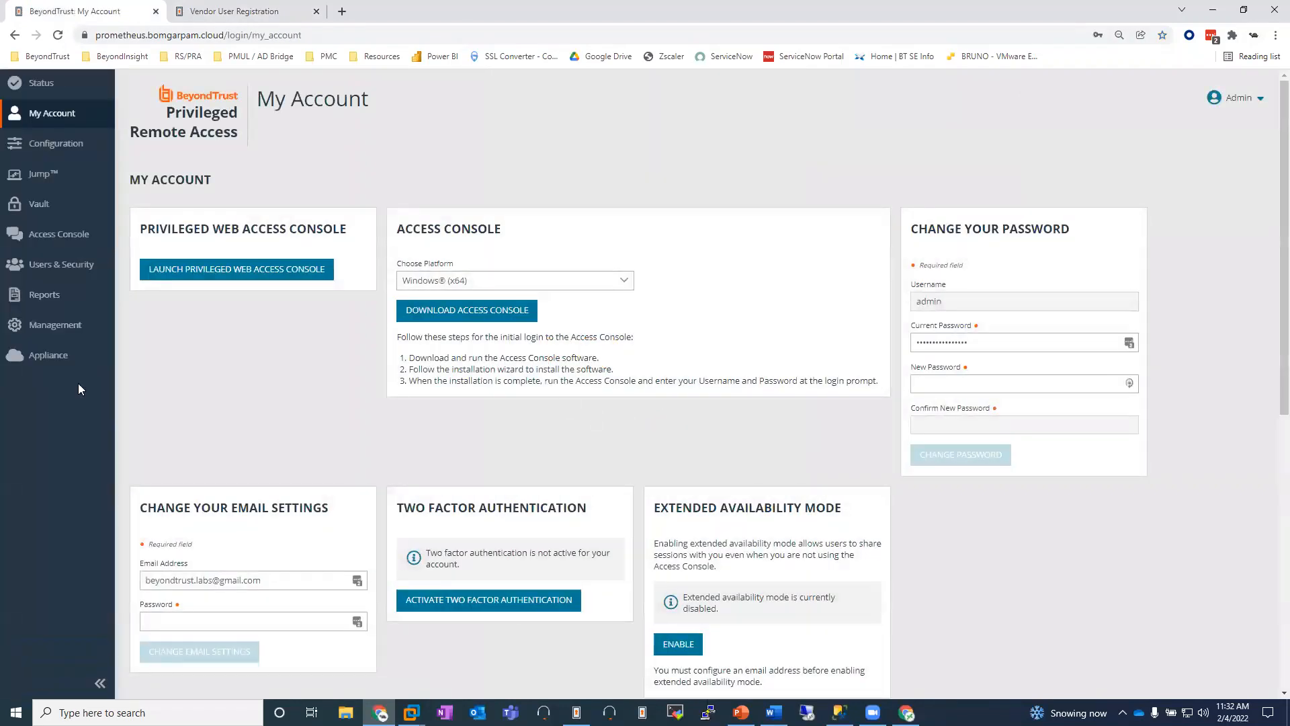
Step: Generate the Session access report for completed sessions only and browse its results
{"action": "left_click", "coordinate": [44, 295]}
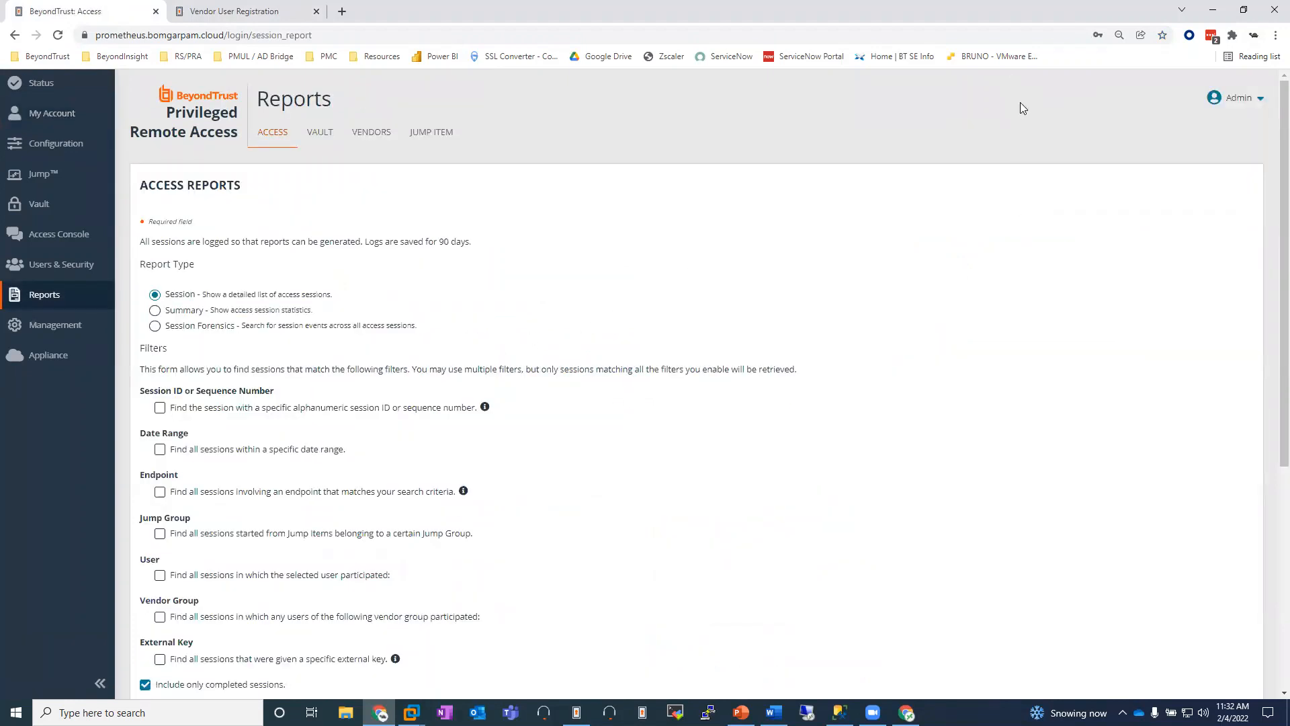
{"action": "scroll", "coordinate": [426, 339], "scroll_direction": "down", "scroll_amount": 2}
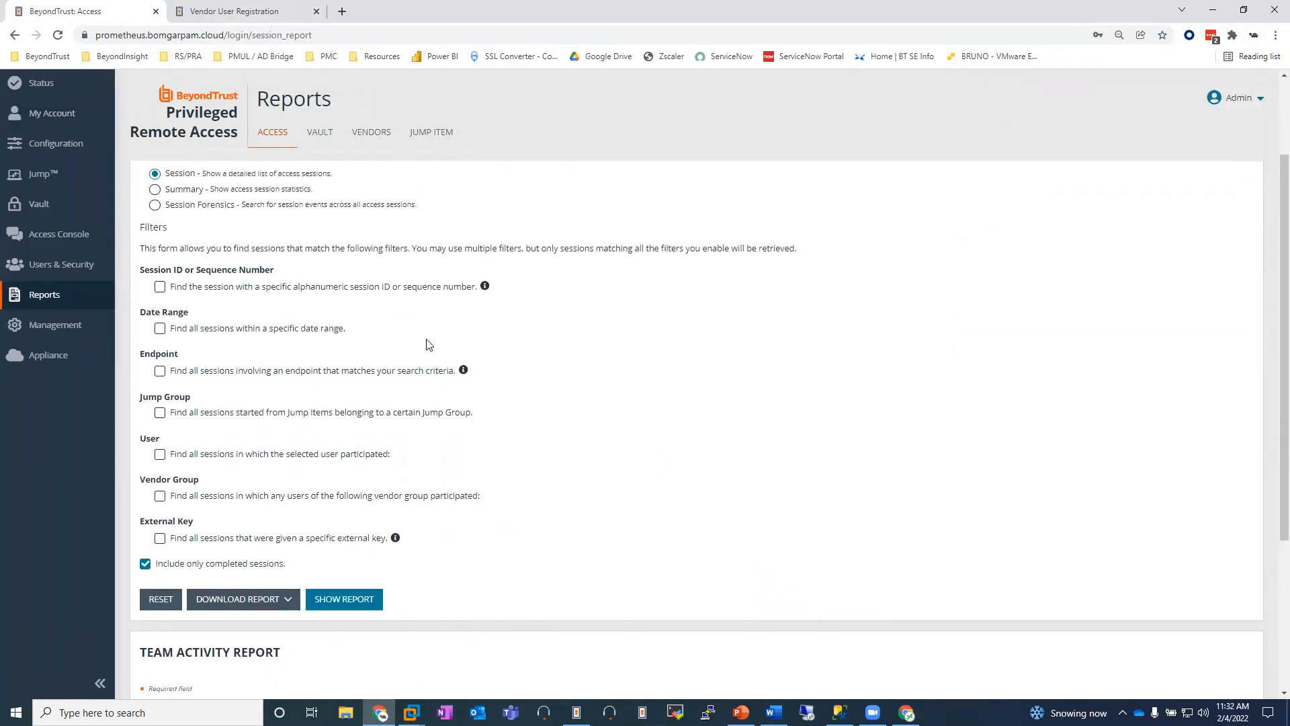
{"action": "left_click", "coordinate": [348, 578]}
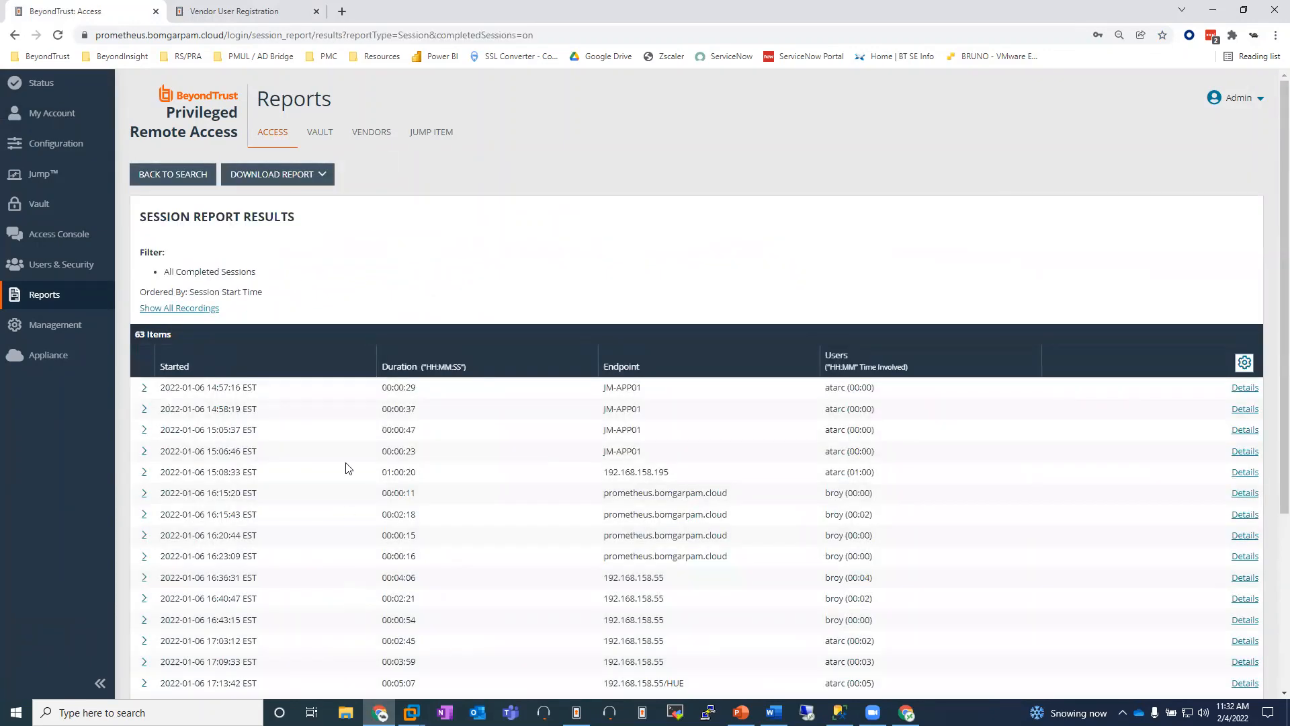
{"action": "scroll", "coordinate": [347, 469], "scroll_direction": "down", "scroll_amount": 2}
{"action": "scroll", "coordinate": [348, 469], "scroll_direction": "down", "scroll_amount": 2}
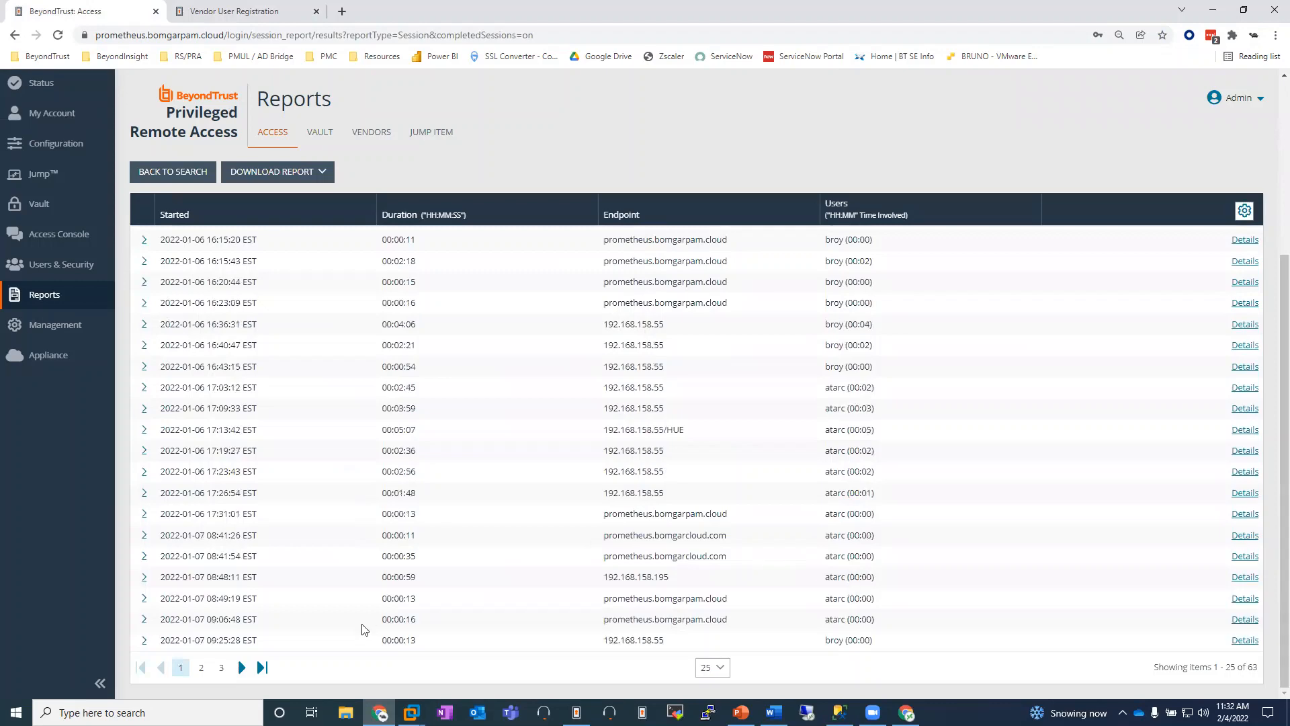
Step: Go to the last page of the session report results and open the details of the JM-APP01 session
{"action": "left_click", "coordinate": [262, 668]}
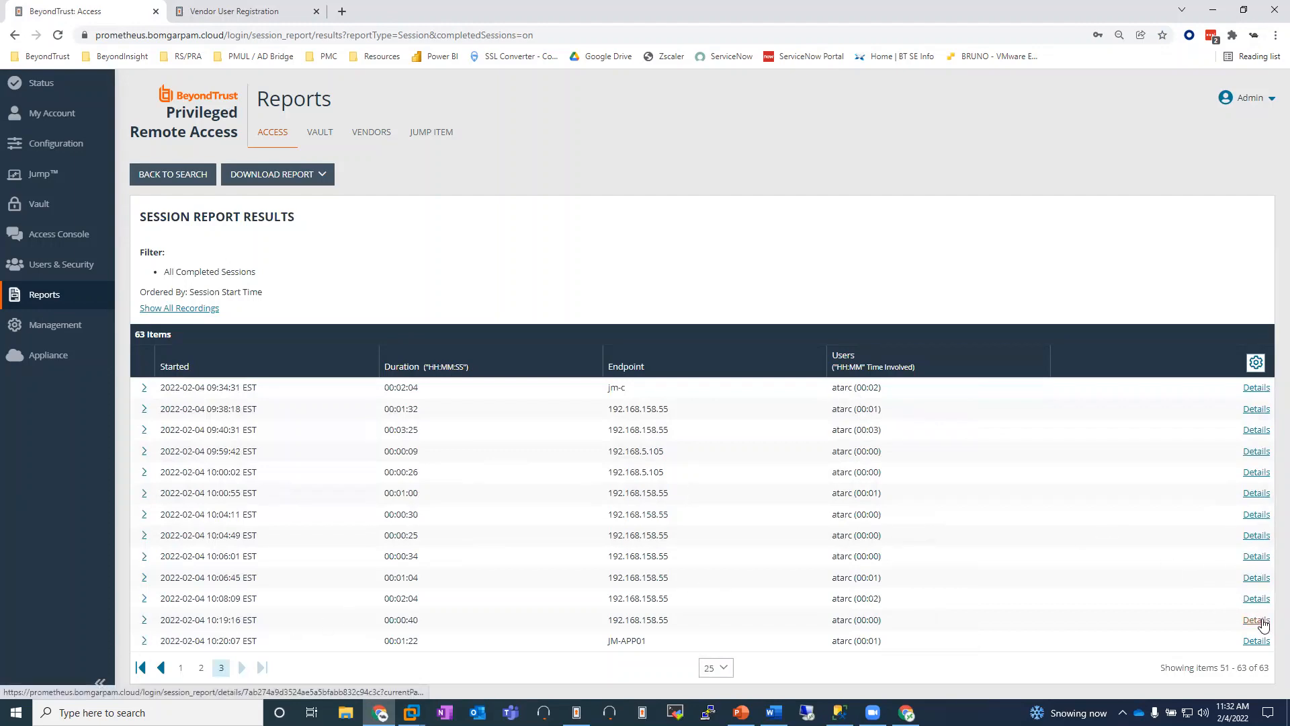
{"action": "left_click", "coordinate": [1258, 642]}
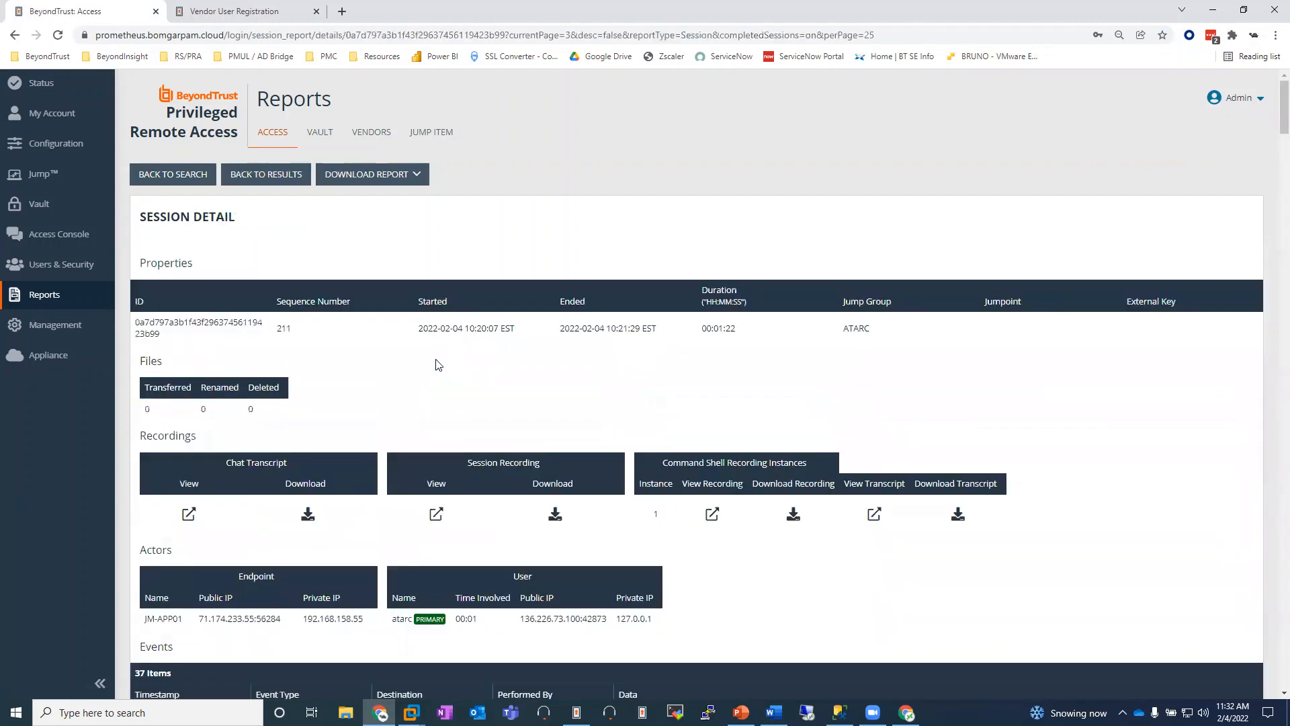
{"action": "scroll", "coordinate": [439, 363], "scroll_direction": "down", "scroll_amount": 5}
{"action": "scroll", "coordinate": [336, 416], "scroll_direction": "up", "scroll_amount": 4}
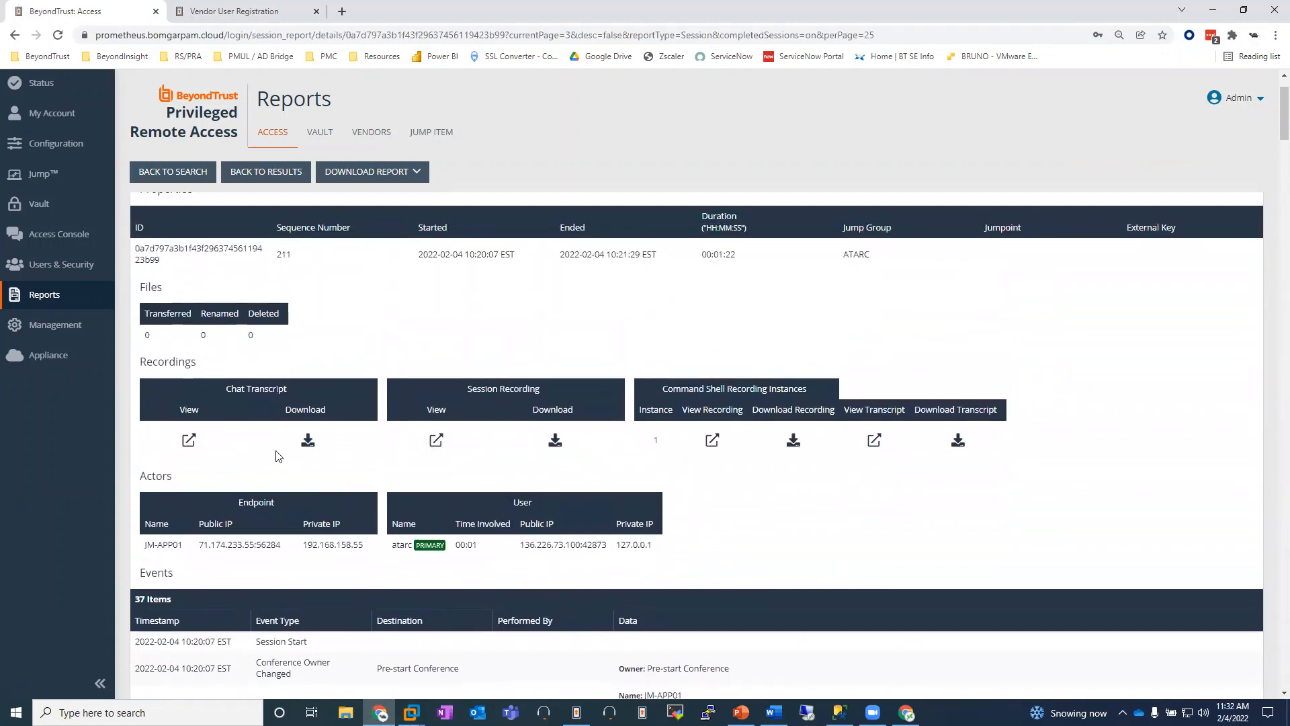
Step: Open the JM-APP01 session's chat transcript, session recording and command shell recording for viewing, each from the session detail report
{"action": "left_click", "coordinate": [188, 440]}
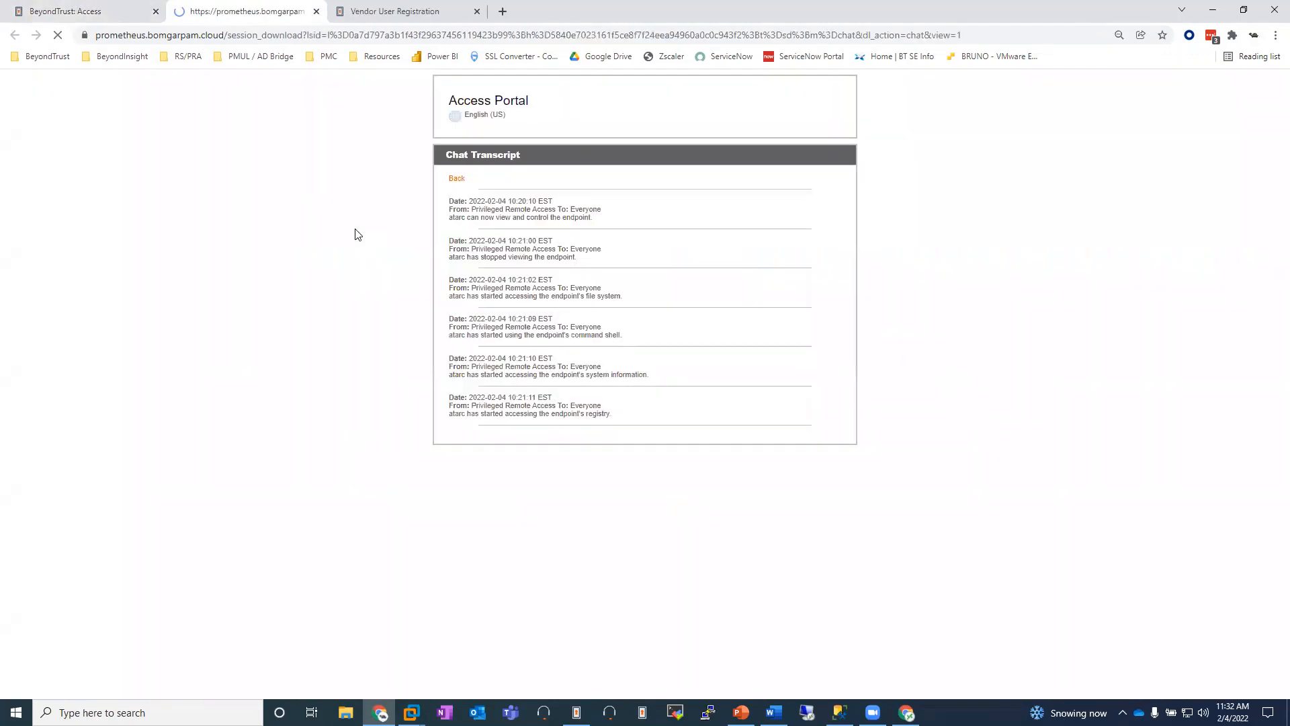
{"action": "key", "text": "ctrl+1"}
{"action": "left_click", "coordinate": [441, 425]}
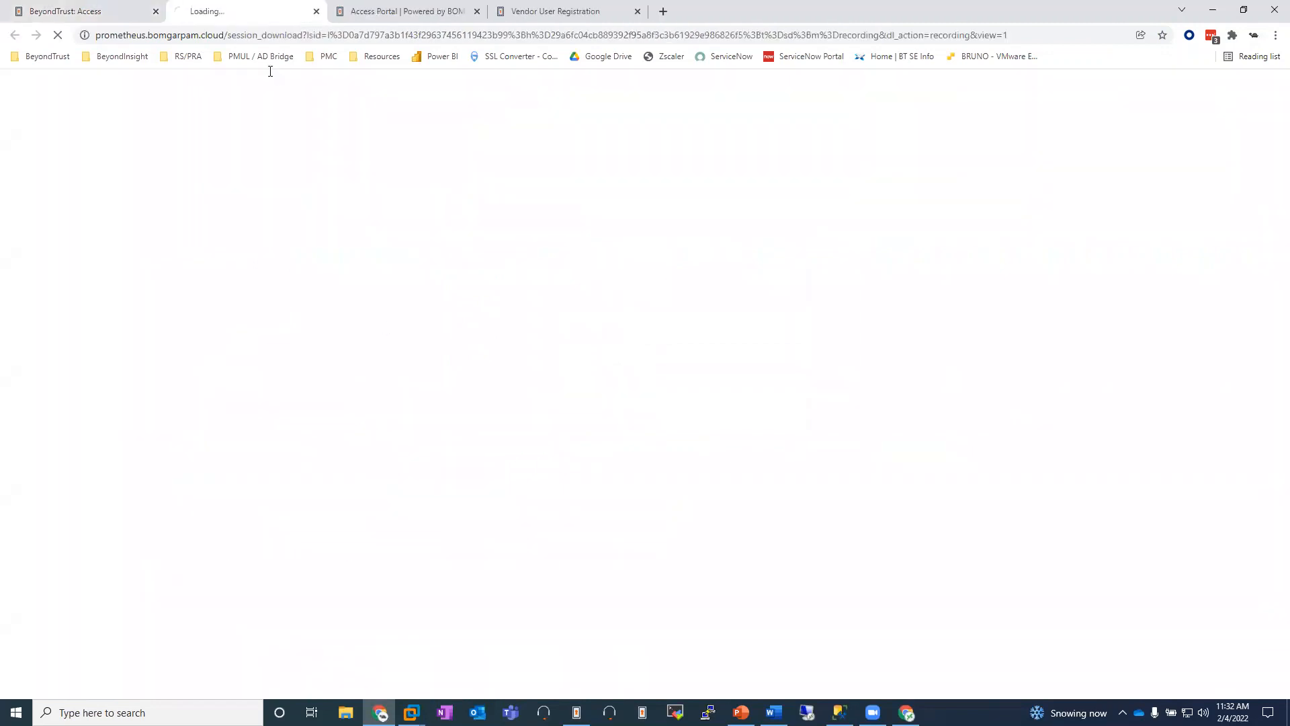
{"action": "key", "text": "ctrl+1"}
{"action": "left_click", "coordinate": [708, 444]}
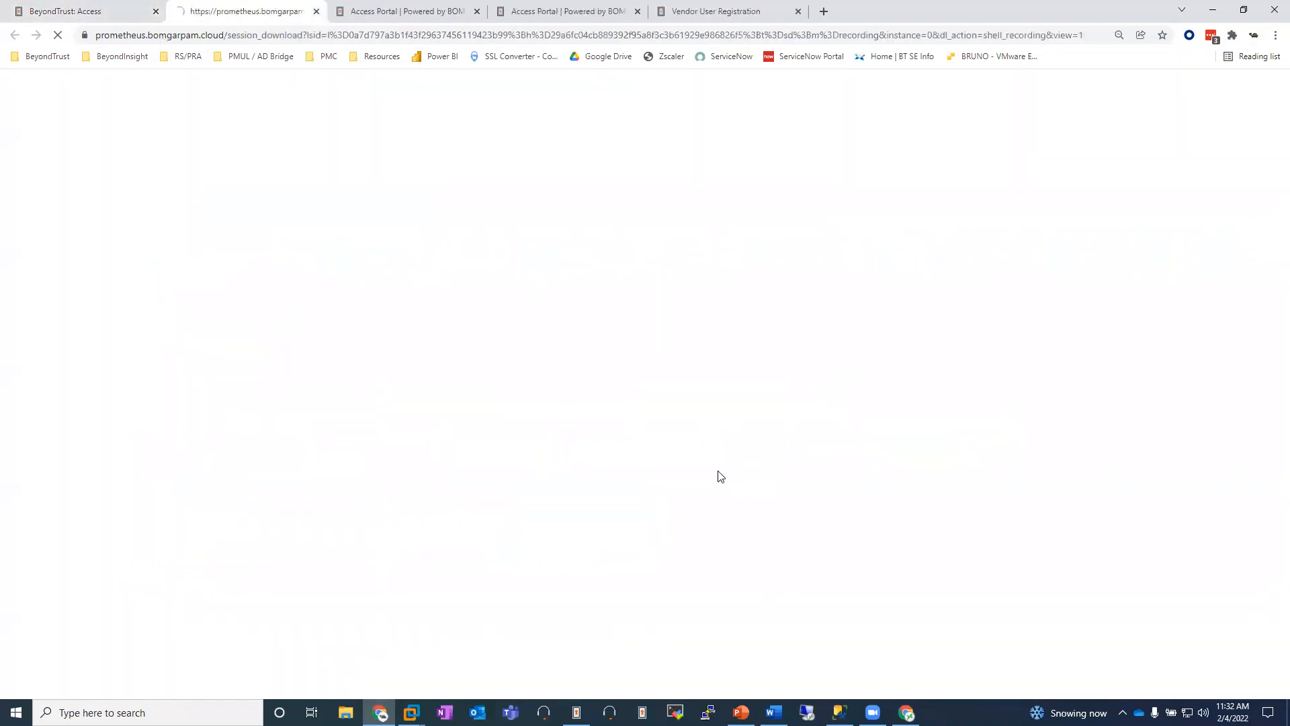
Step: Bring up the opened JM-APP01 session recording and play it
{"action": "key", "text": "ctrl+1"}
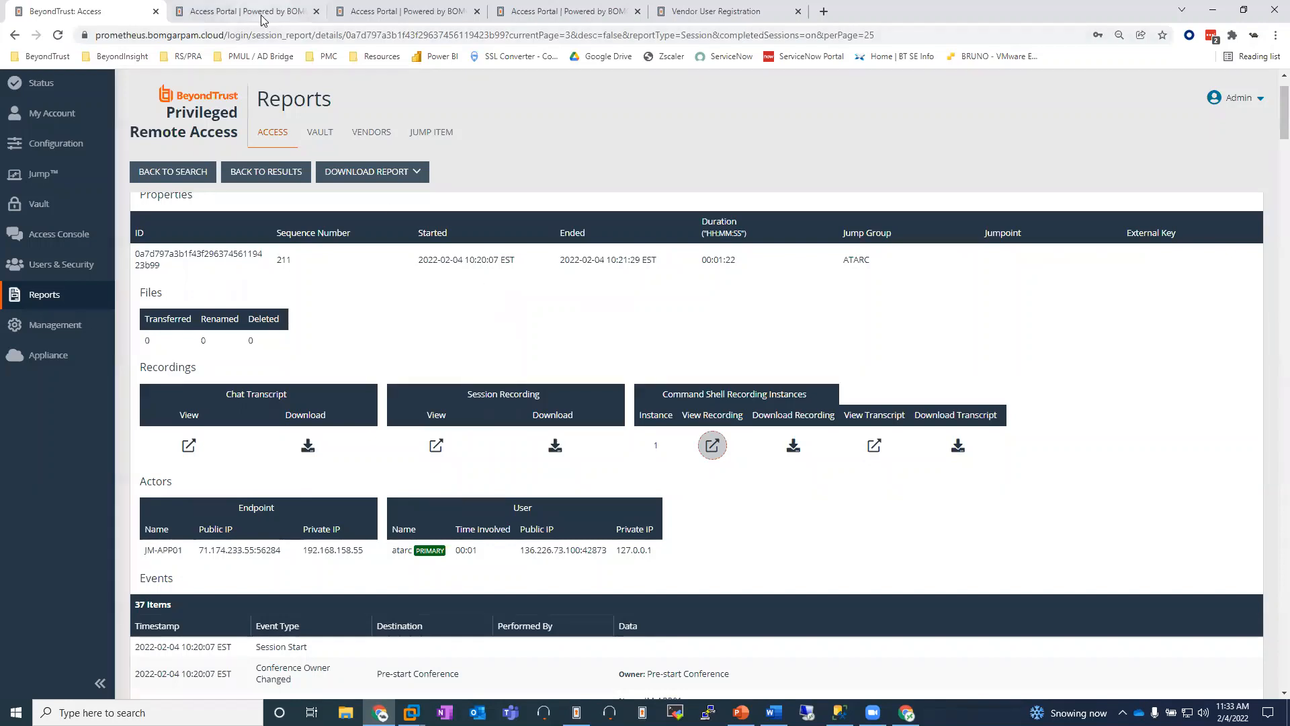
{"action": "left_click", "coordinate": [450, 8]}
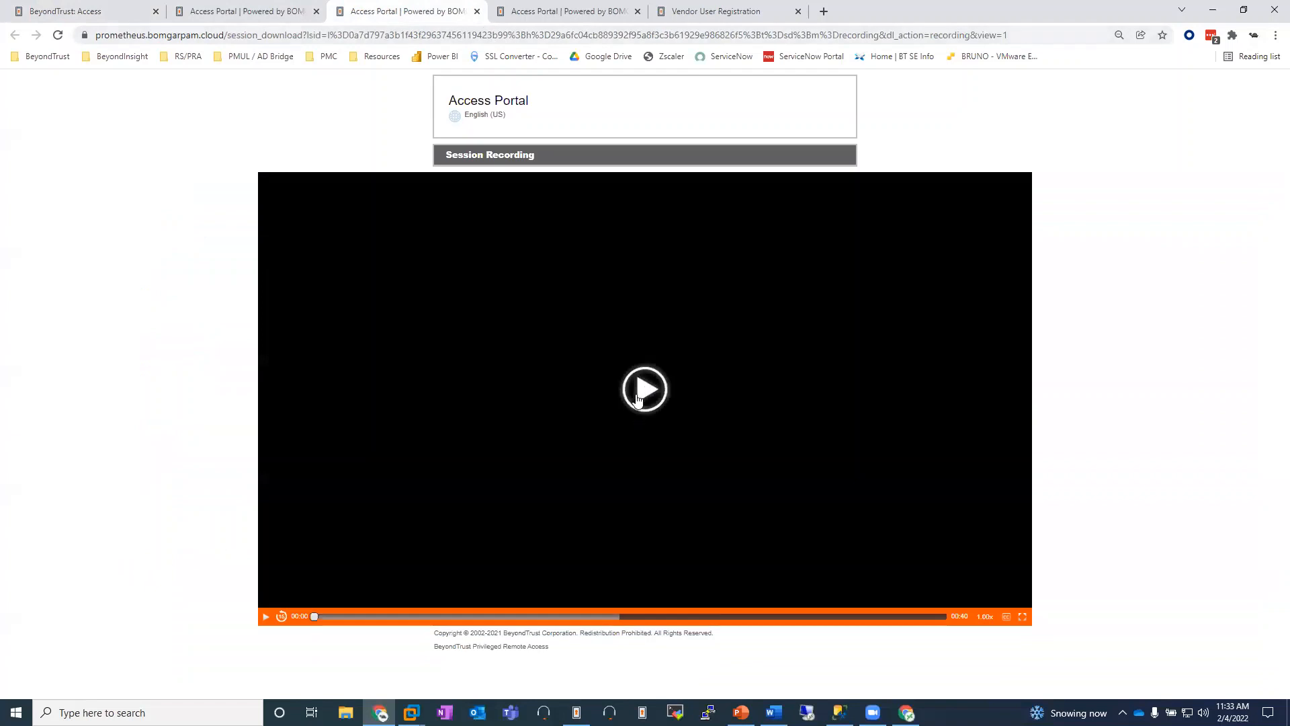
{"action": "left_click", "coordinate": [645, 388]}
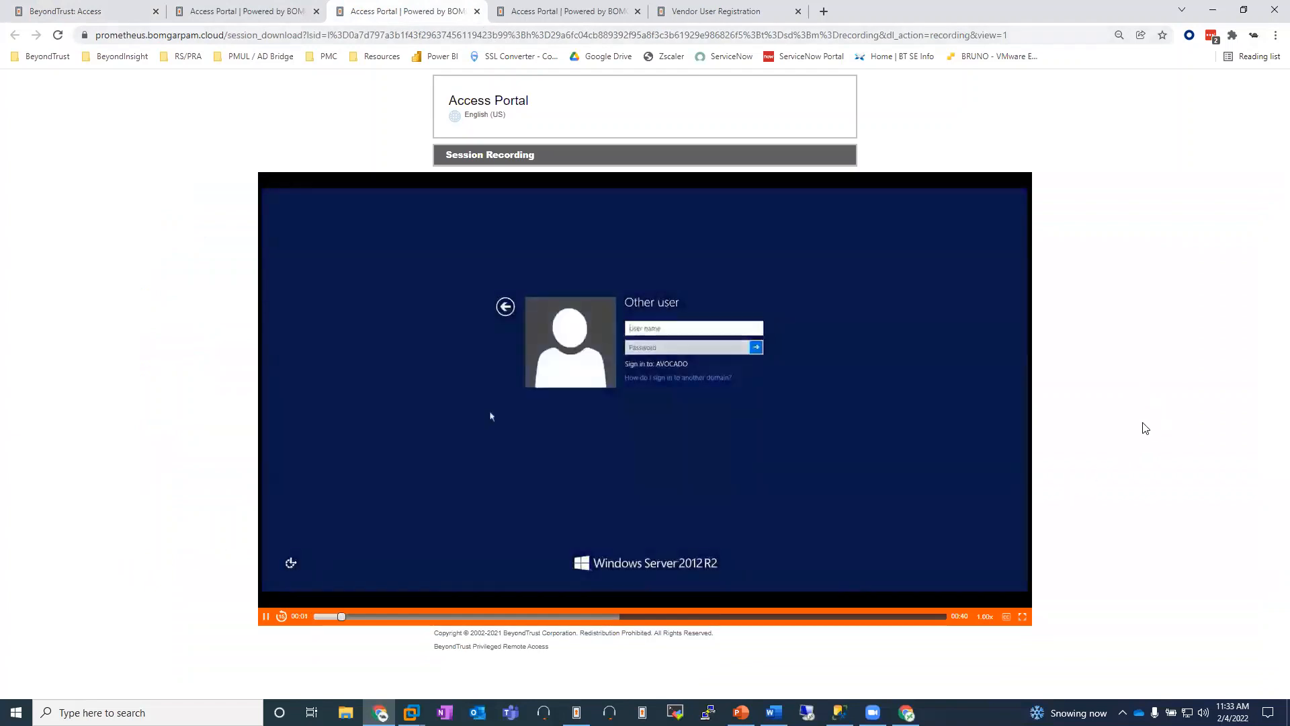